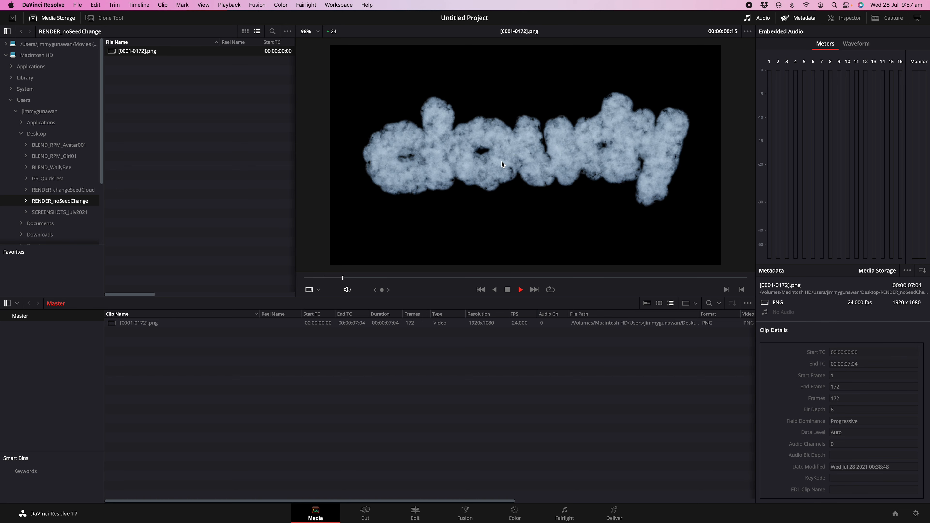
Add the [0001-0170].png image sequence from the RENDER_changeSeedCloud folder to the Master bin.
key("space")
left_click(81, 192)
left_click(79, 201)
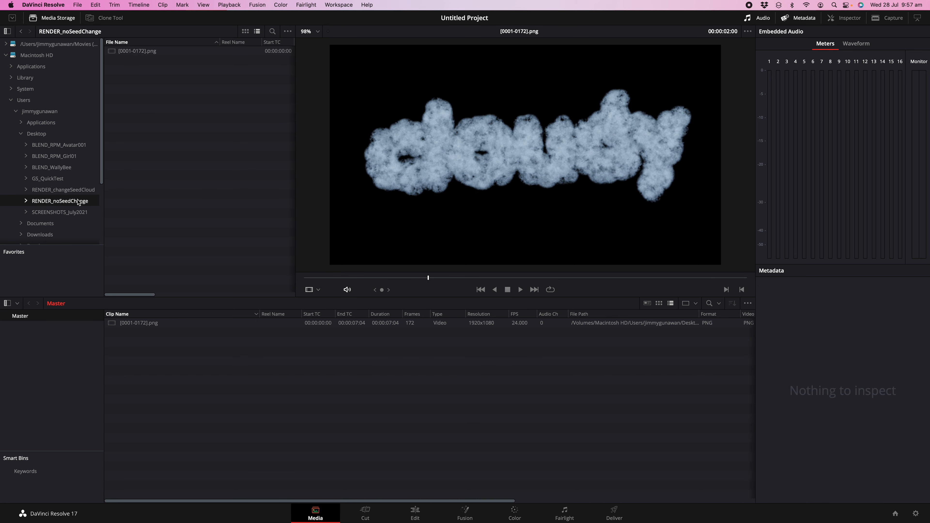
left_click(79, 191)
left_click(80, 200)
left_click(69, 194)
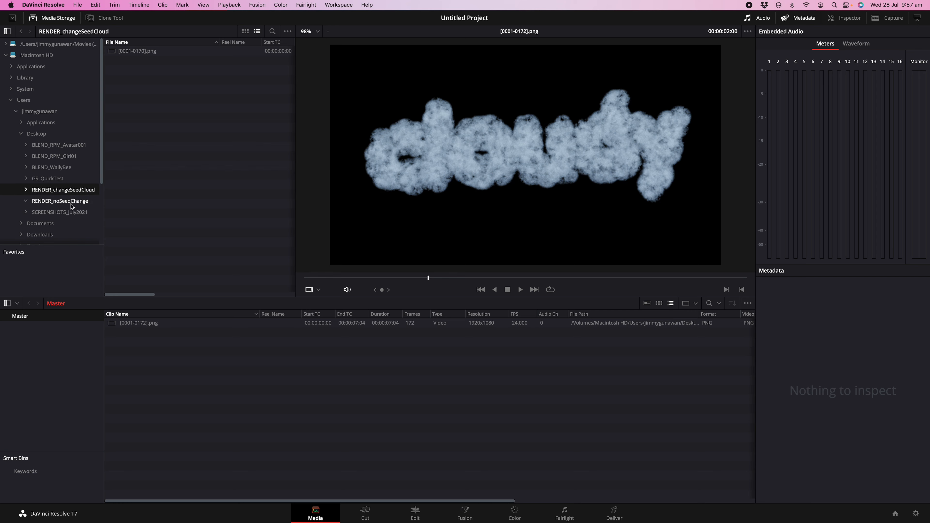
double_click(72, 193)
left_click_drag(148, 56, 146, 349)
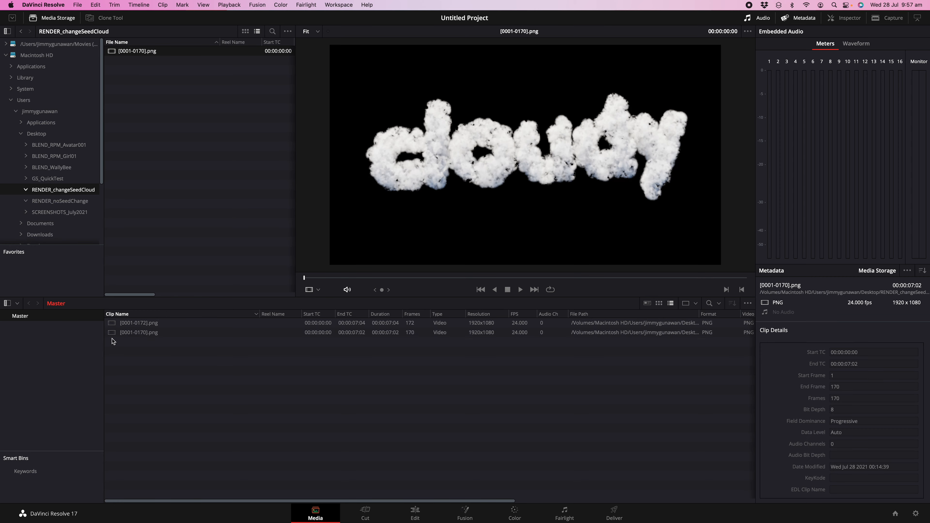
Play the [0001-0170].png sequence and examine how the cloud texture changes, both close up and as a whole.
scroll(505, 117, "up", 5)
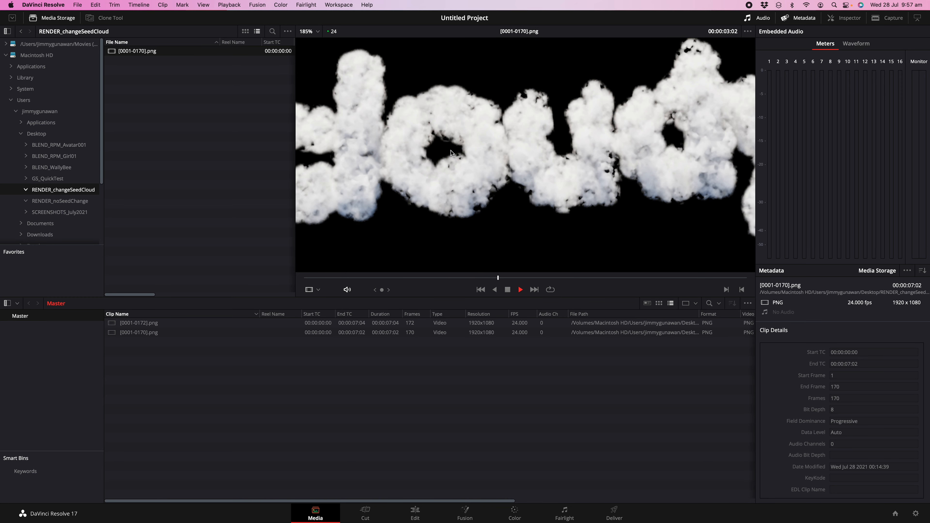
scroll(505, 166, "up", 3)
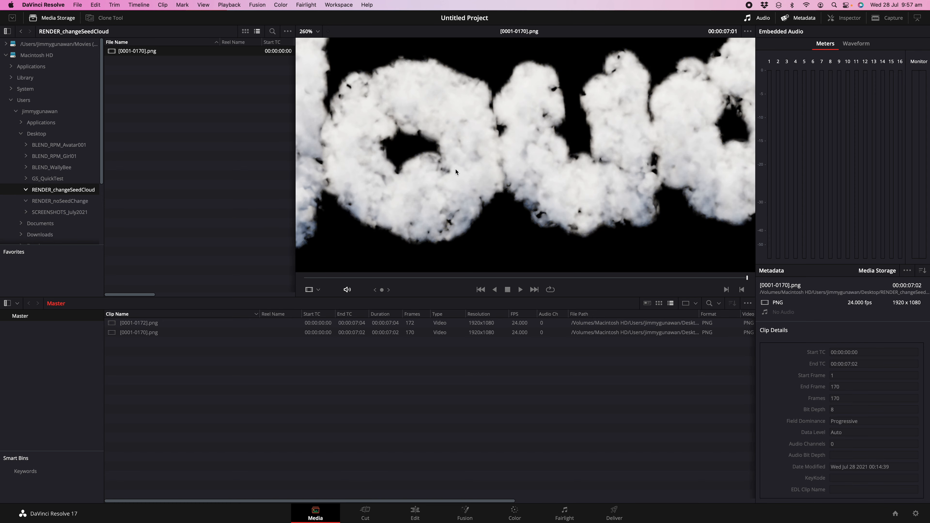
scroll(456, 168, "down", 3)
key("space")
scroll(455, 171, "down", 2)
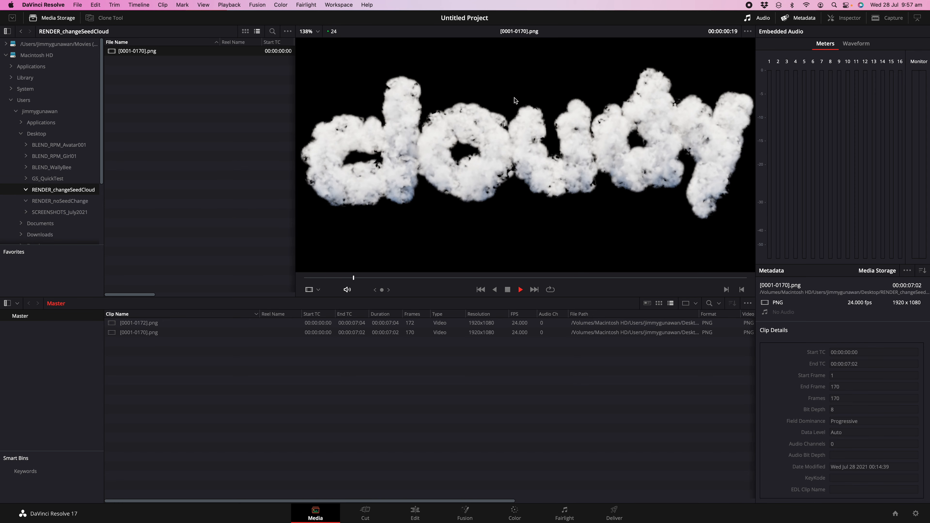
Play the [0001-0172].png sequence from the Master bin and compare its cloud motion with the bubbly mesh text in Blender.
left_click(176, 323)
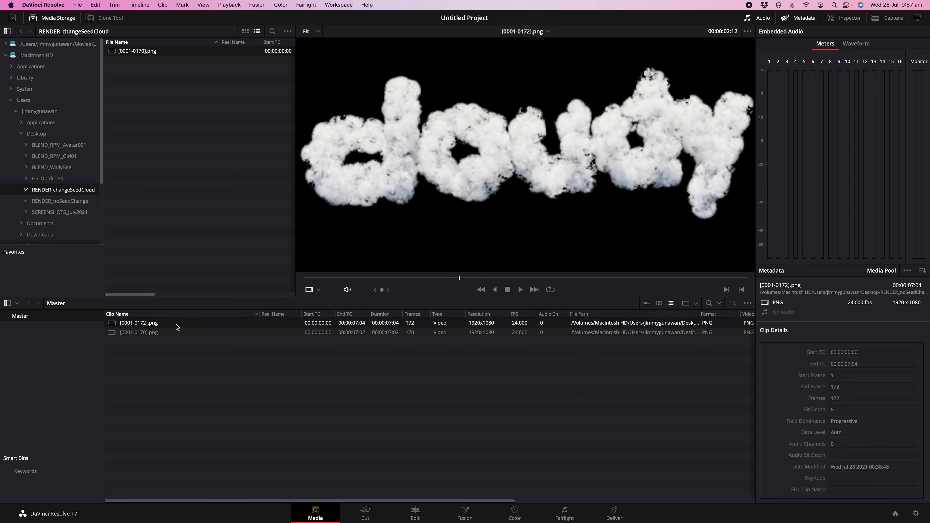
key("space")
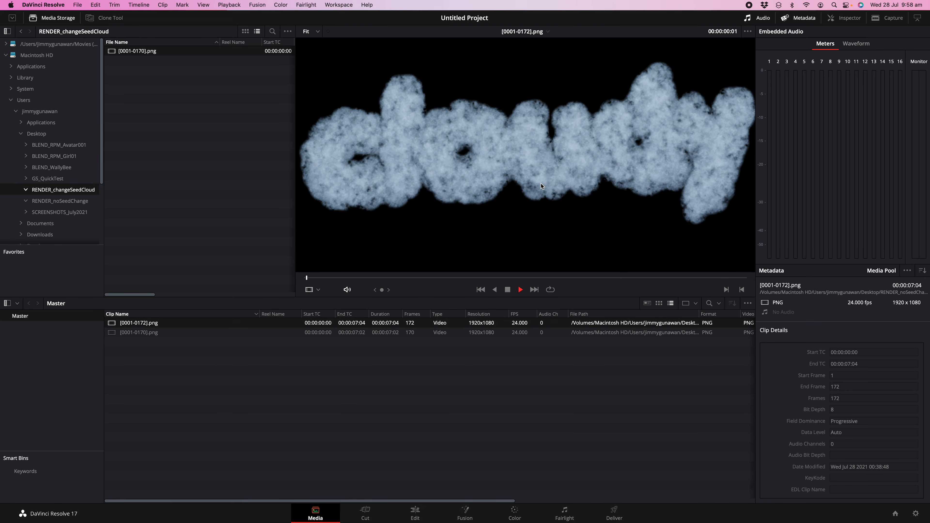
scroll(540, 184, "up", 3)
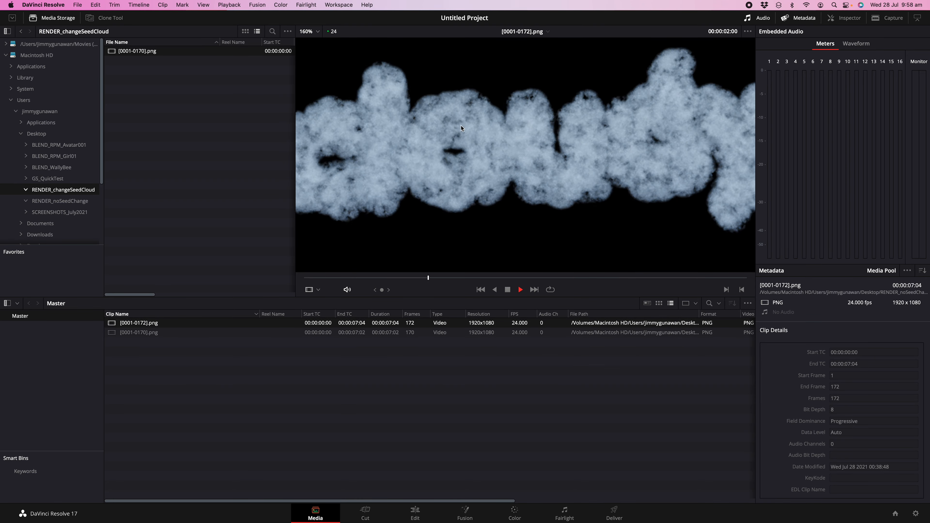
key("ctrl+Right")
middle_click_drag(472, 372, 445, 378)
key("space")
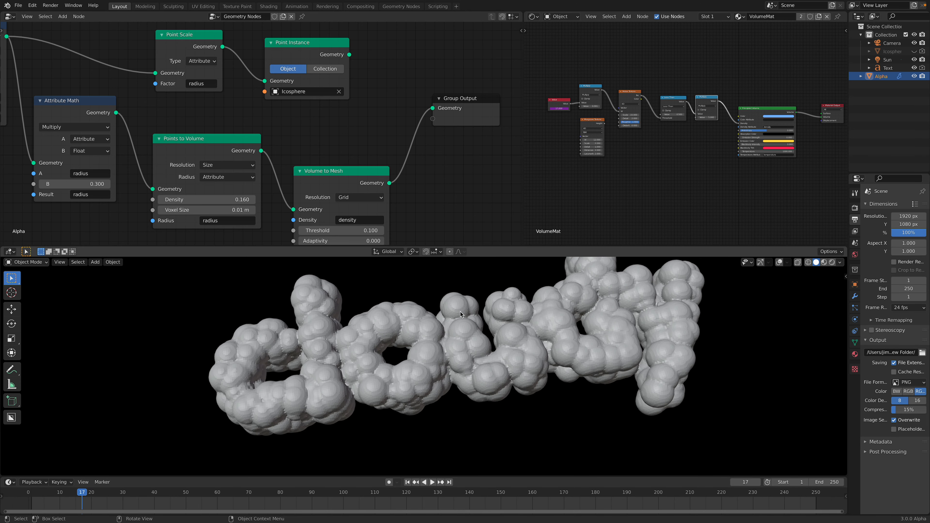
key("ctrl+Left")
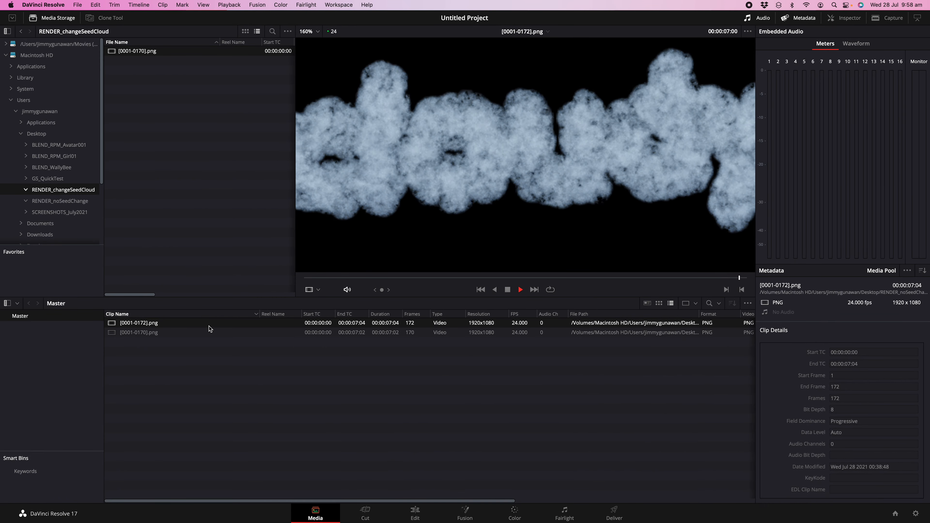
Replay the [0001-0170].png sequence from the Master bin to compare its cloud detail with the other render.
left_click(205, 333)
key("space")
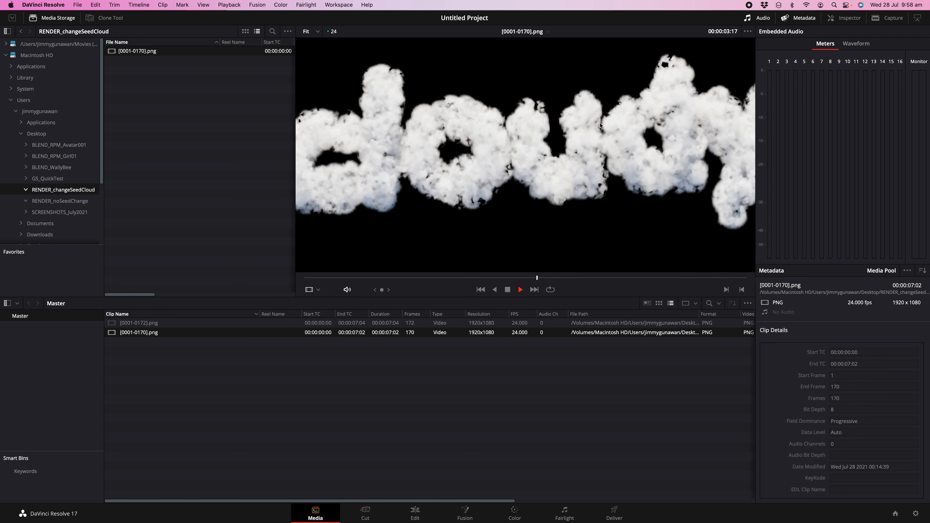
scroll(498, 161, "down", 3)
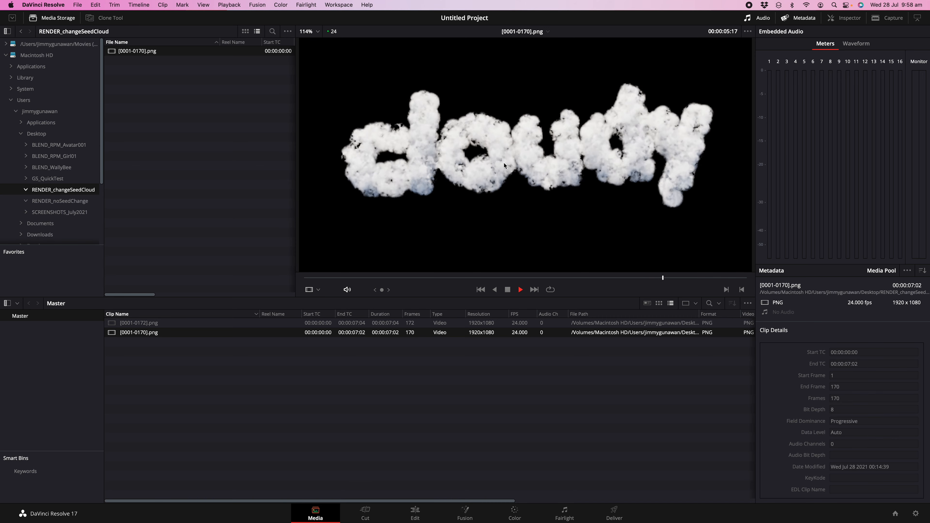
scroll(506, 164, "up", 2)
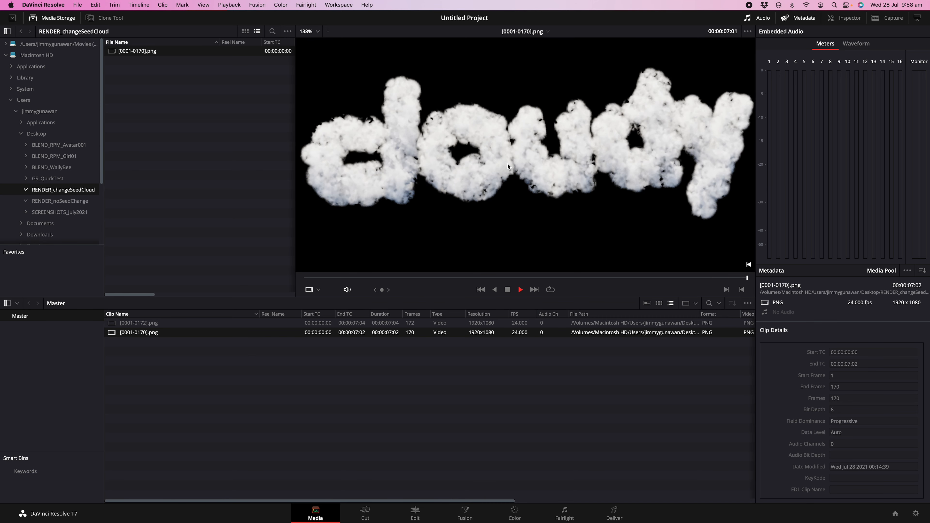
key("space")
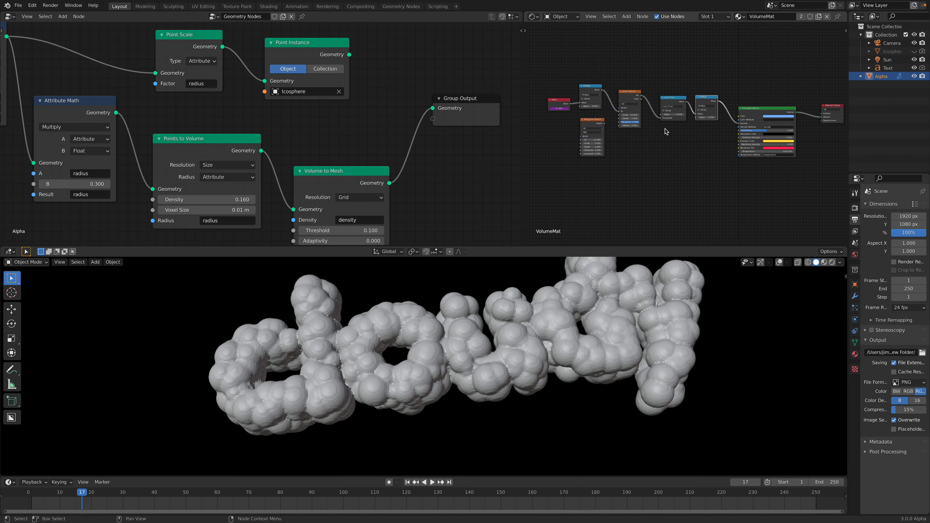
Switch to Blender, save the current volume text file and create a new General file.
middle_click_drag(675, 135, 664, 124)
scroll(467, 193, "down", 6)
middle_click_drag(361, 157, 450, 157)
key("super+s")
left_click(24, 10)
mouse_move(30, 16)
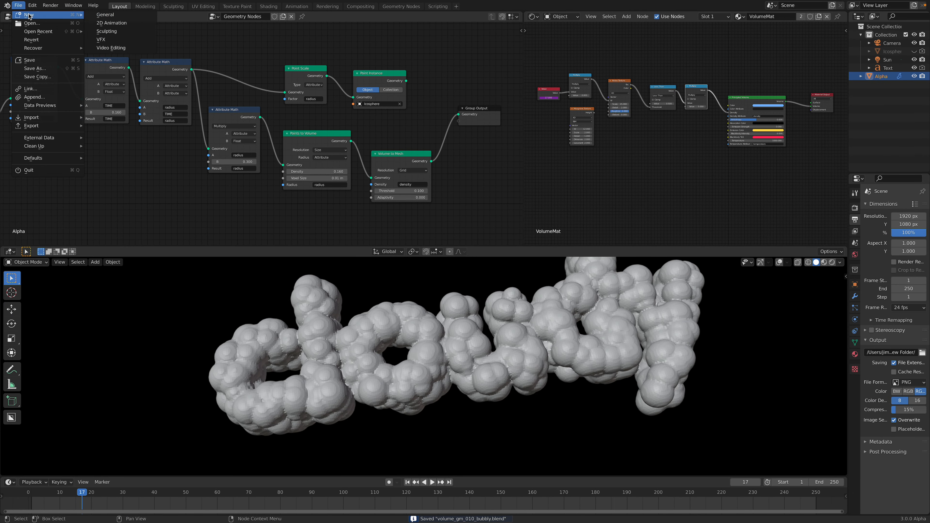
left_click(104, 15)
Delete all the default objects and add a Monkey mesh to the empty scene.
key("a")
key("Delete")
key("shift+a")
mouse_move(454, 213)
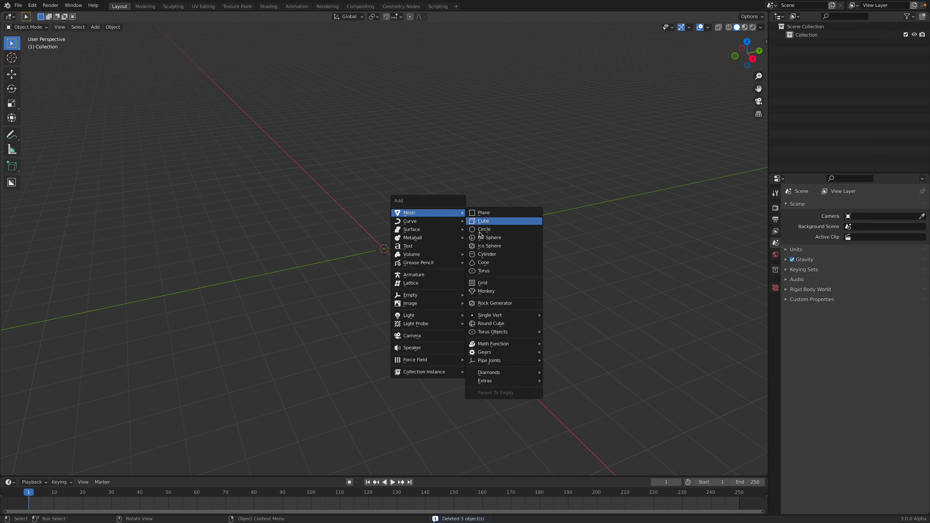
left_click(501, 291)
Apply a level 2 subdivision to the monkey and shade it smooth.
scroll(476, 271, "up", 7)
middle_click_drag(397, 238, 445, 227)
scroll(445, 226, "down", 3)
key("ctrl+2")
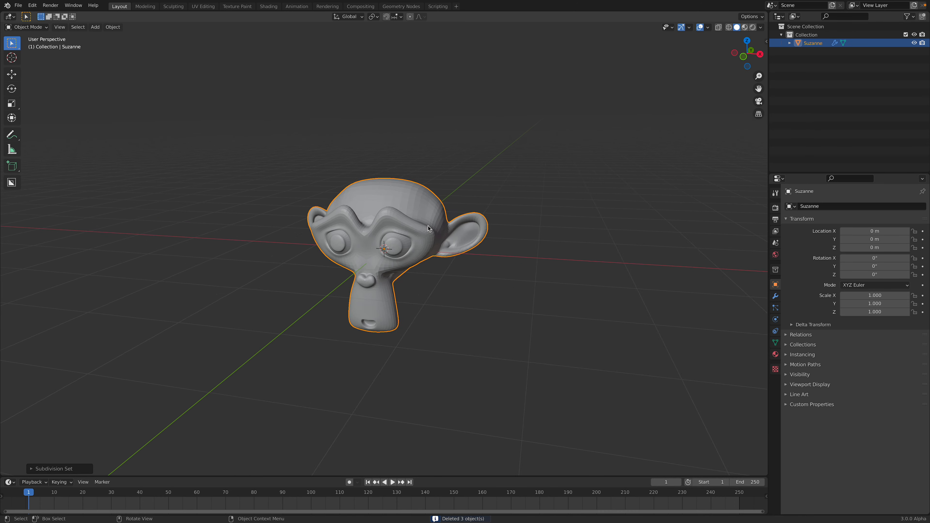
scroll(431, 216, "up", 2)
right_click(431, 215)
left_click(431, 216)
middle_click_drag(431, 216, 508, 209)
scroll(508, 209, "down", 1)
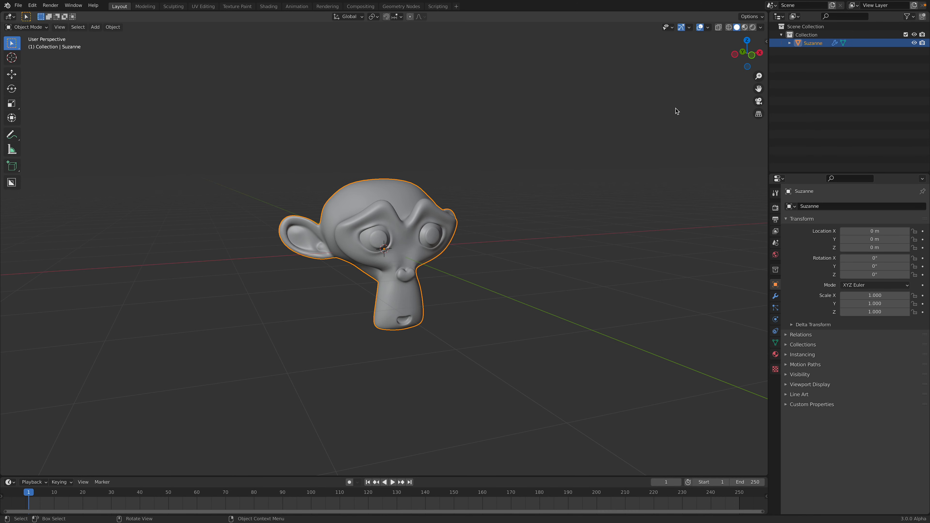
Split the 3D viewport horizontally and turn the upper area into a Shader Editor.
left_click_drag(766, 16, 619, 264)
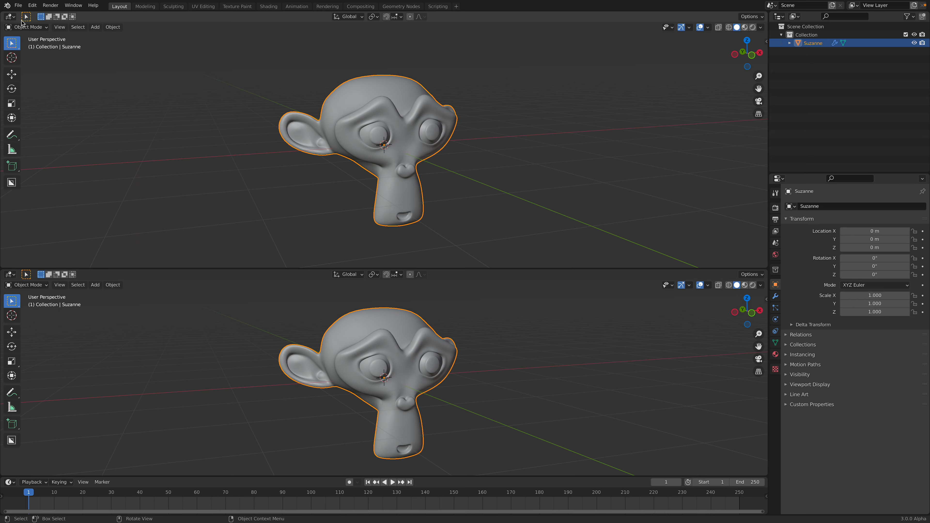
left_click(10, 17)
left_click(30, 104)
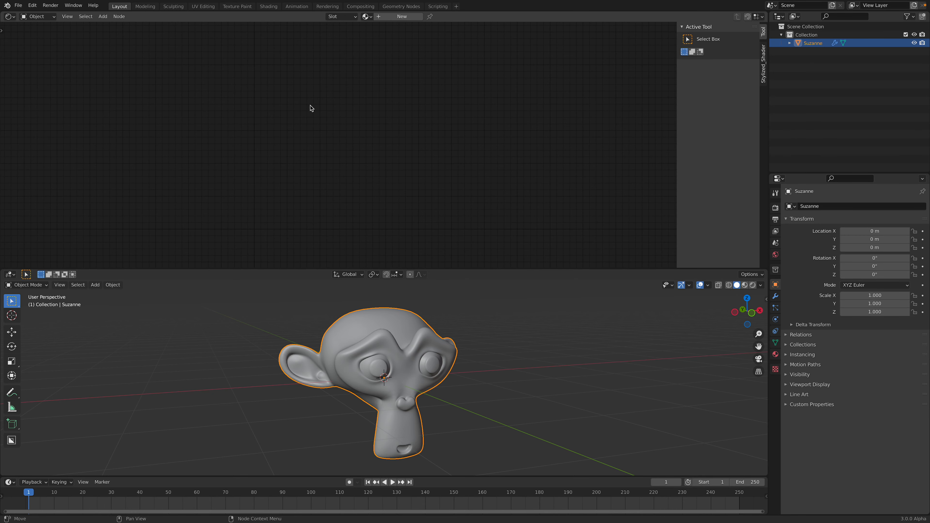
Create a new material for the monkey.
middle_click_drag(558, 323, 553, 321)
left_click(775, 355)
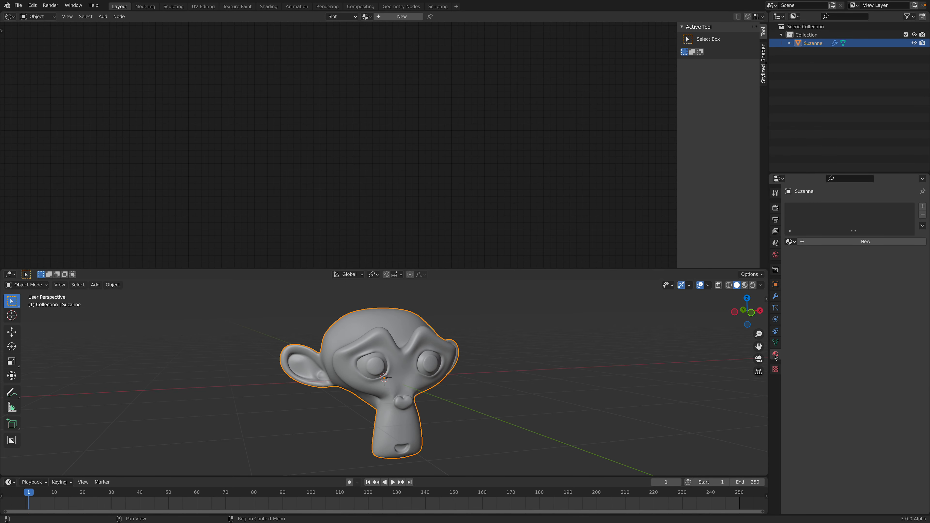
left_click(838, 242)
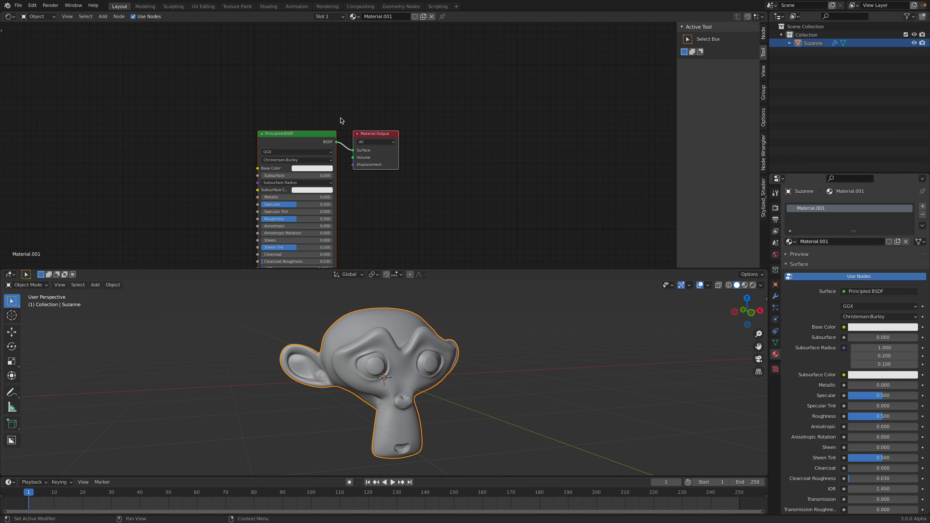
Space the Principled BSDF and Material Output nodes farther apart in the Shader Editor.
scroll(339, 128, "up", 4)
middle_click_drag(323, 208, 336, 102)
scroll(353, 110, "up", 1)
middle_click_drag(388, 139, 415, 177)
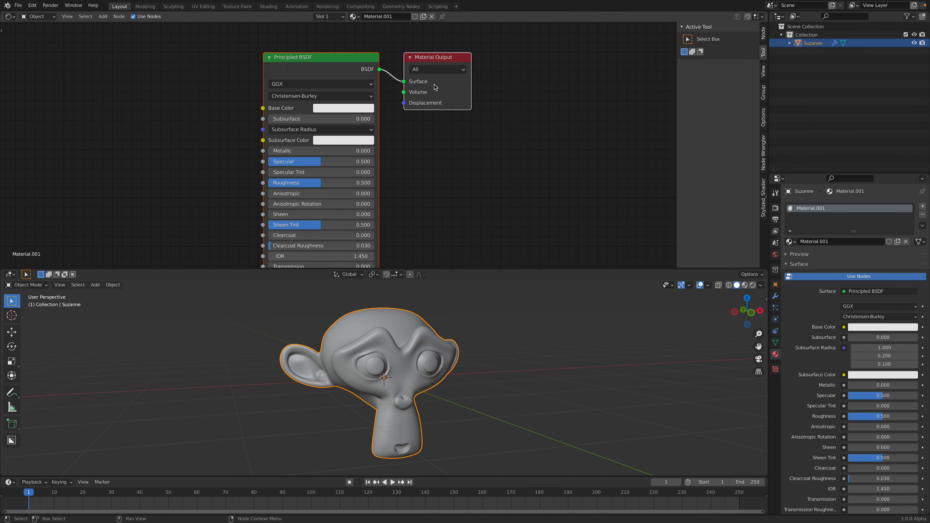
left_click_drag(447, 84, 483, 94)
left_click(409, 52)
left_click_drag(389, 66, 362, 61)
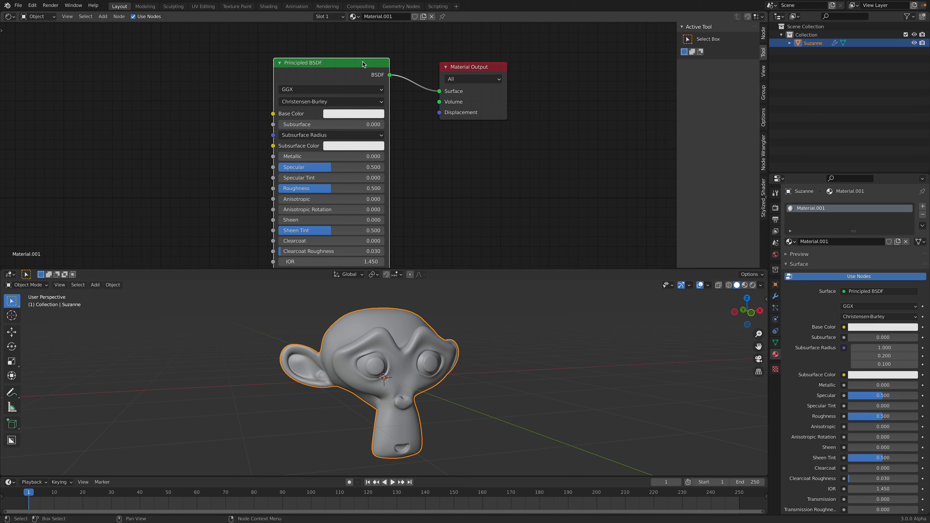
scroll(398, 96, "down", 3)
middle_click_drag(413, 84, 421, 83)
middle_click_drag(235, 99, 274, 101)
left_click_drag(482, 75, 482, 84)
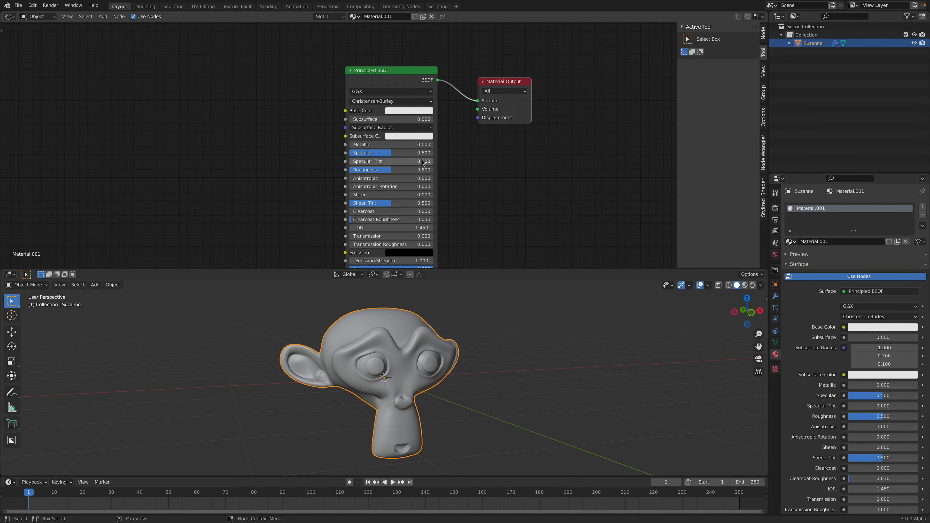
Add a Principled Volume node and place it beside the Principled BSDF, opposite the Material Output.
middle_click_drag(391, 349, 402, 339)
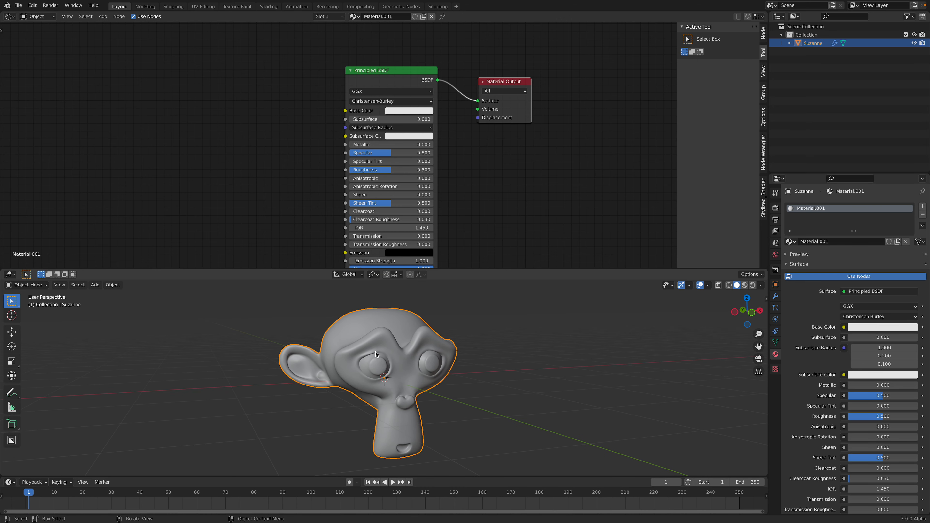
scroll(249, 168, "up", 2)
key("shift+a")
left_click(252, 139)
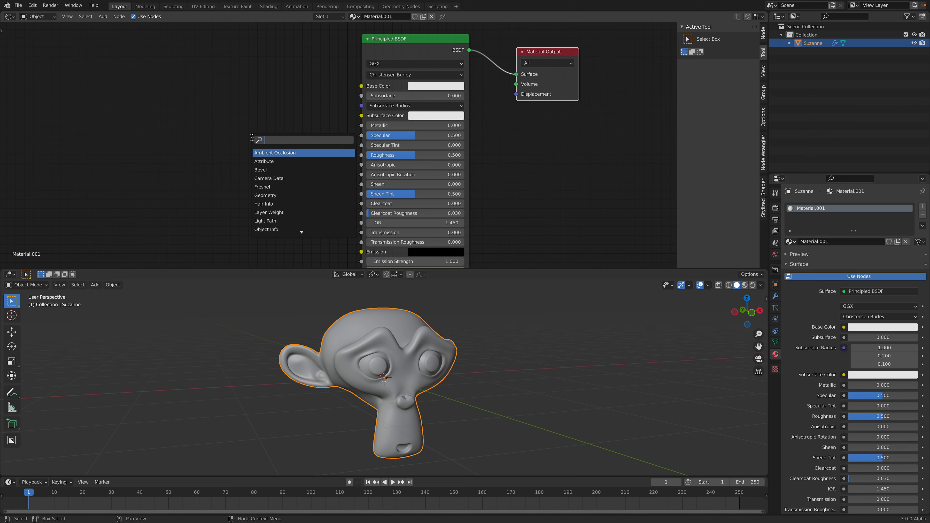
type("prin")
left_click(274, 161)
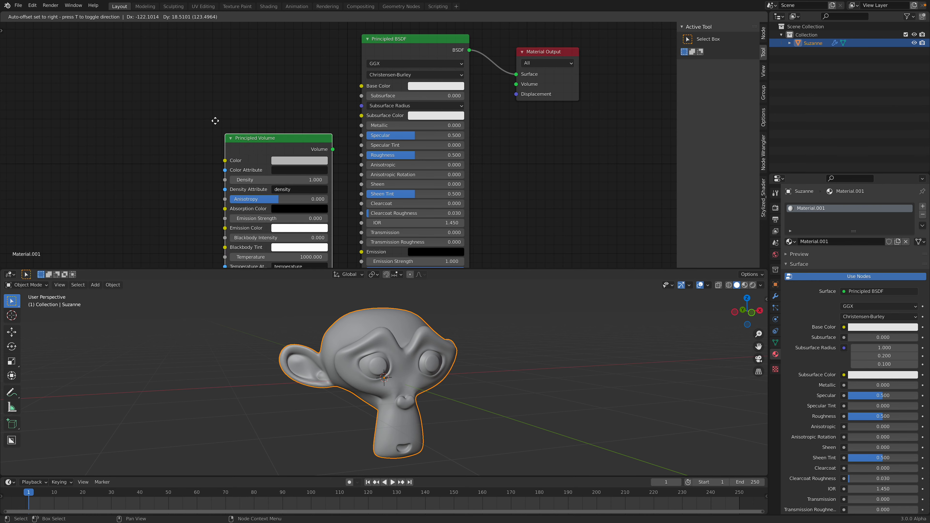
left_click(246, 110)
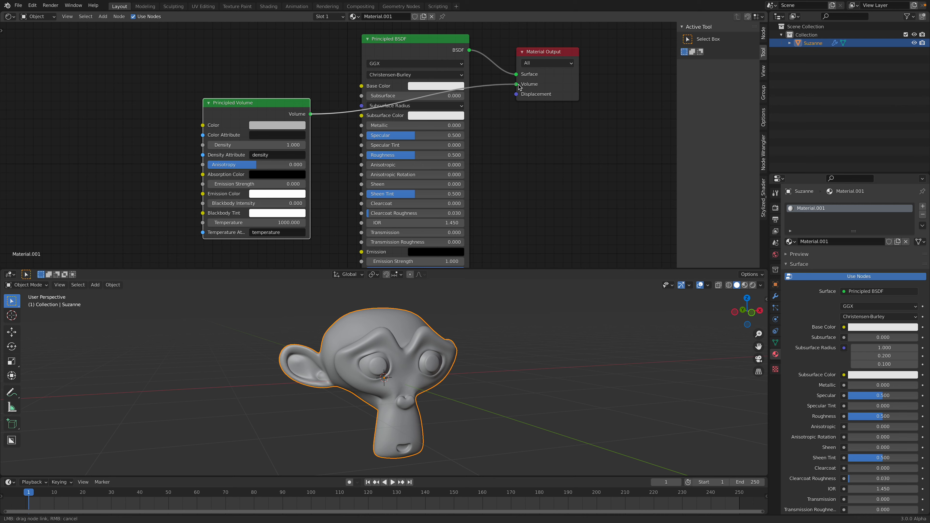
Feed the Material Output's Volume input from Principled Volume only, disconnecting the Principled BSDF from Surface and moving it out of the way.
left_click_drag(517, 75, 459, 88)
left_click_drag(431, 52, 428, 153)
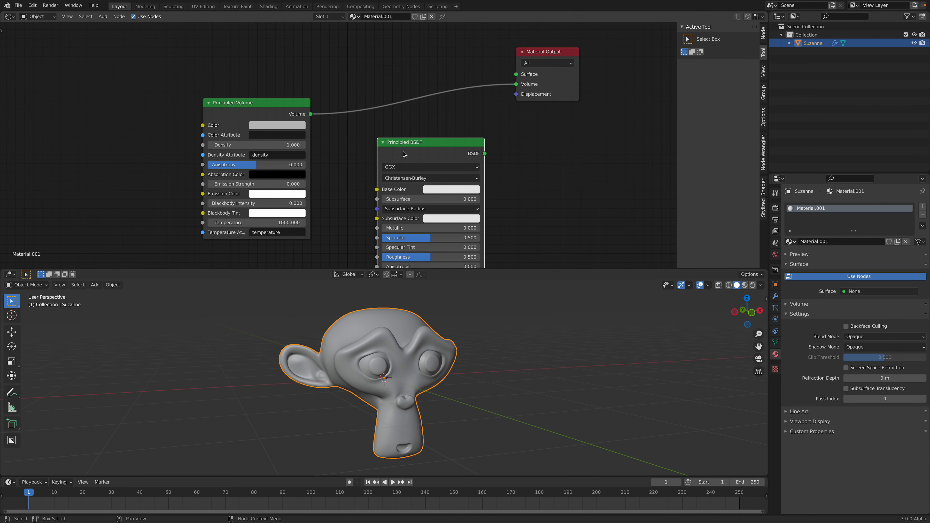
Preview the volume material on the deselected monkey in Rendered shading, then return the viewport to Solid shading.
left_click(754, 285)
left_click(514, 355)
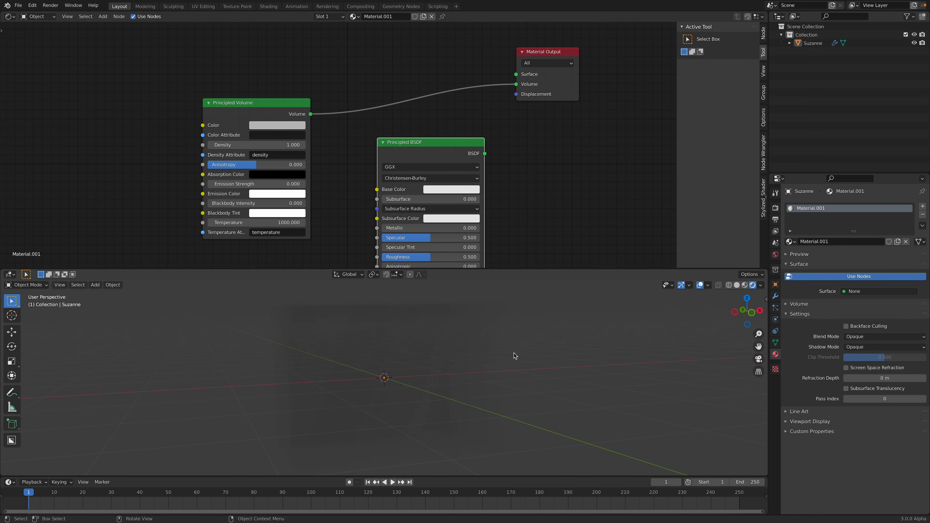
left_click(737, 285)
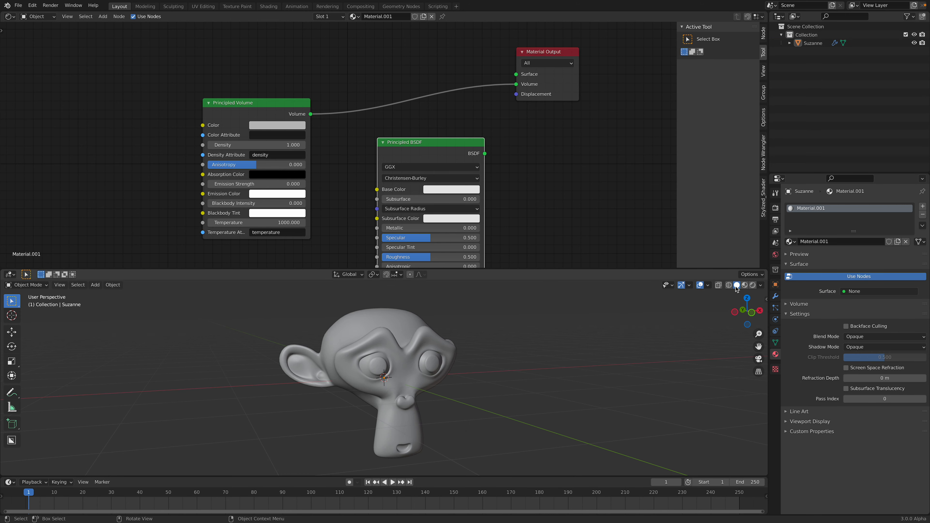
Set the render engine to Cycles and show the monkey's volume in Rendered shading in an enlarged 3D viewport.
left_click(775, 208)
left_click(857, 207)
left_click(861, 234)
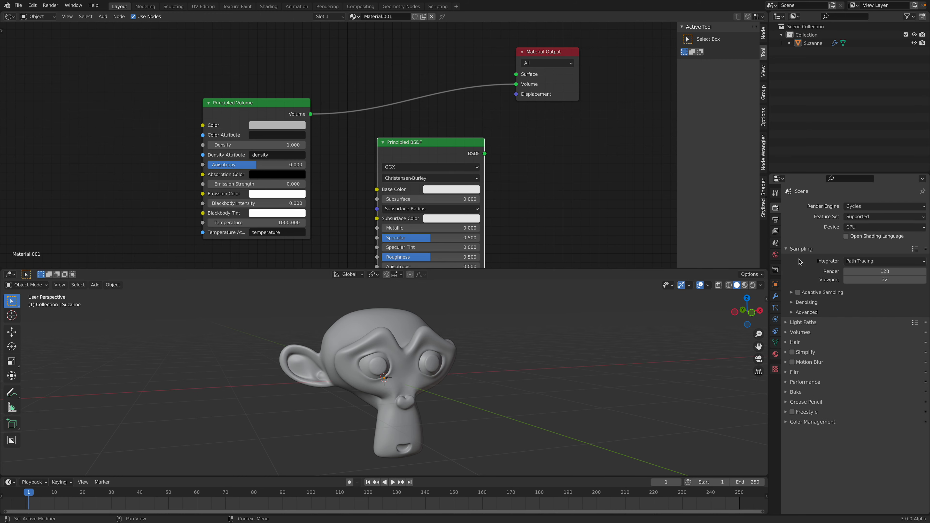
left_click_drag(754, 269, 754, 222)
left_click(754, 238)
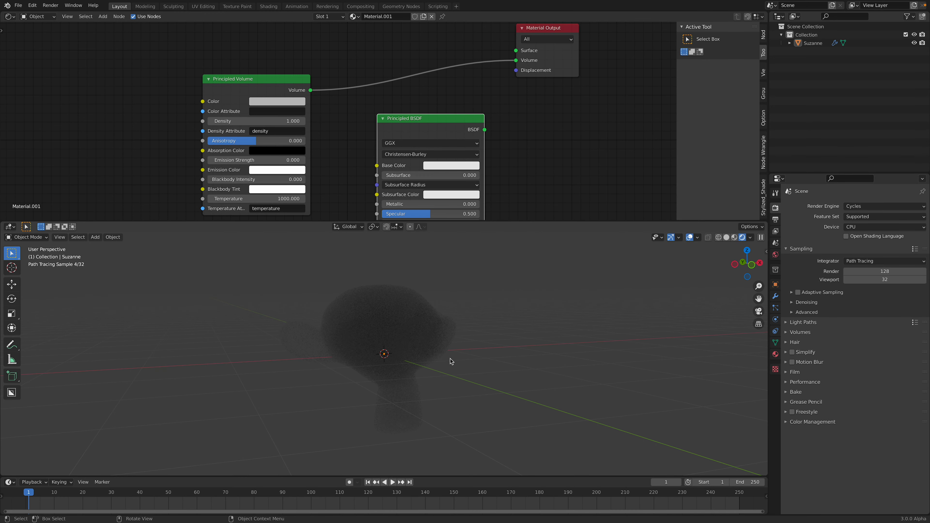
Set the Principled Volume density to 10.
middle_click_drag(472, 331, 472, 327)
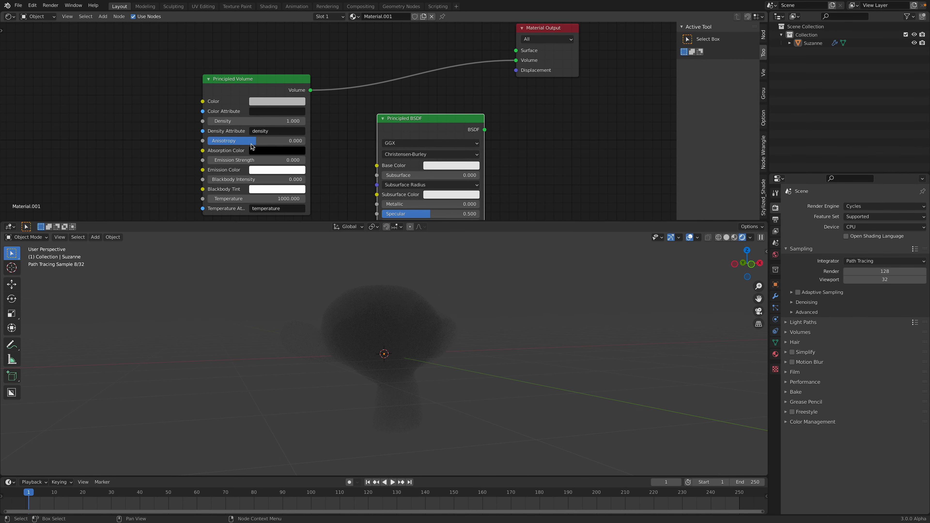
middle_click_drag(252, 137, 252, 133)
type("0")
key("Return")
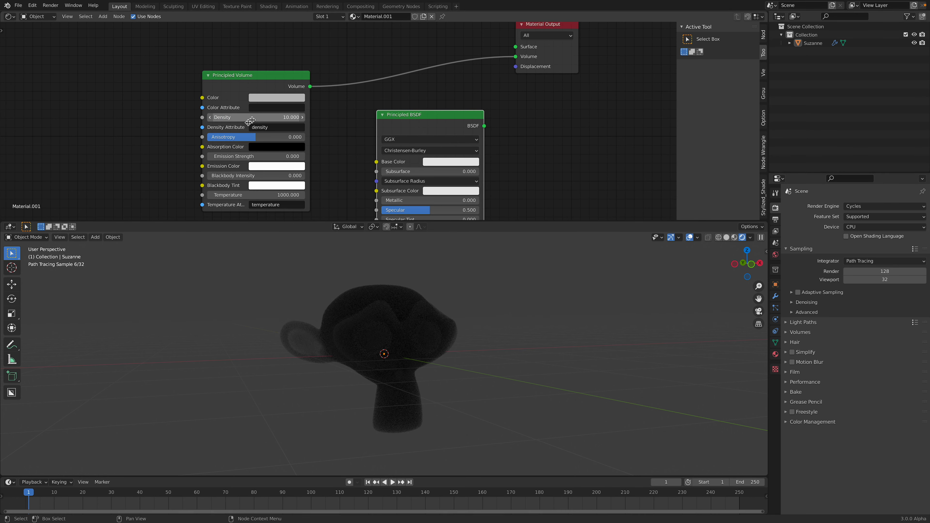
middle_click_drag(464, 338, 441, 312)
Add a Noise Texture node beside Principled Volume and feed its Fac output into the Density input.
middle_click_drag(107, 129, 215, 120)
scroll(195, 120, "down", 3)
key("shift+a")
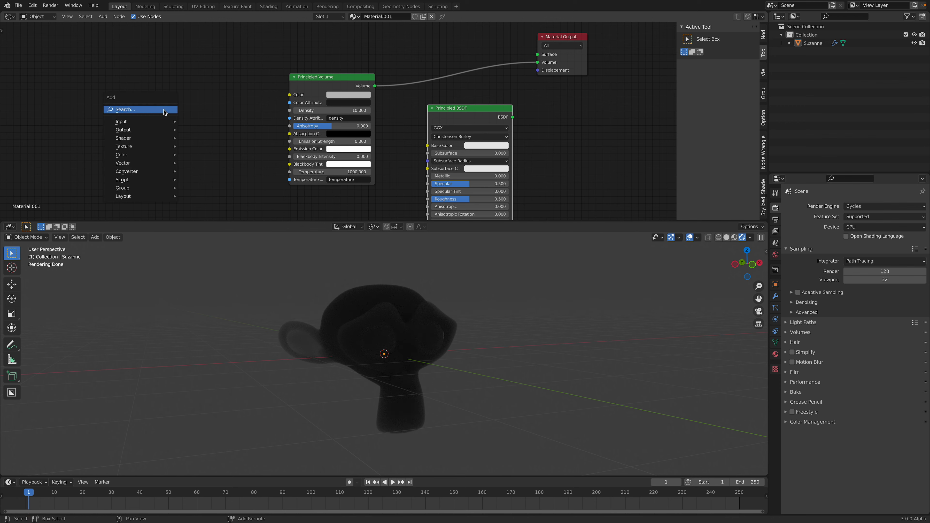
left_click(163, 110)
type("noise")
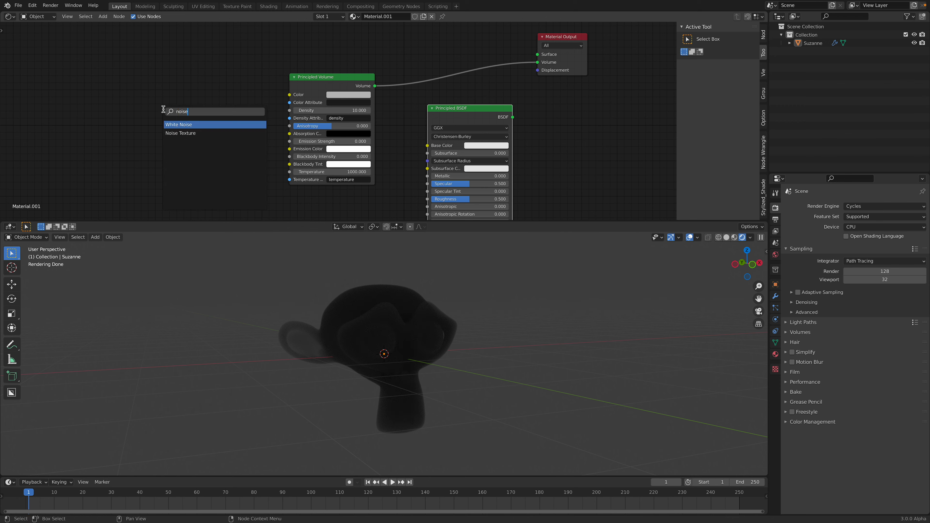
key("Down")
key("Return")
left_click(73, 87)
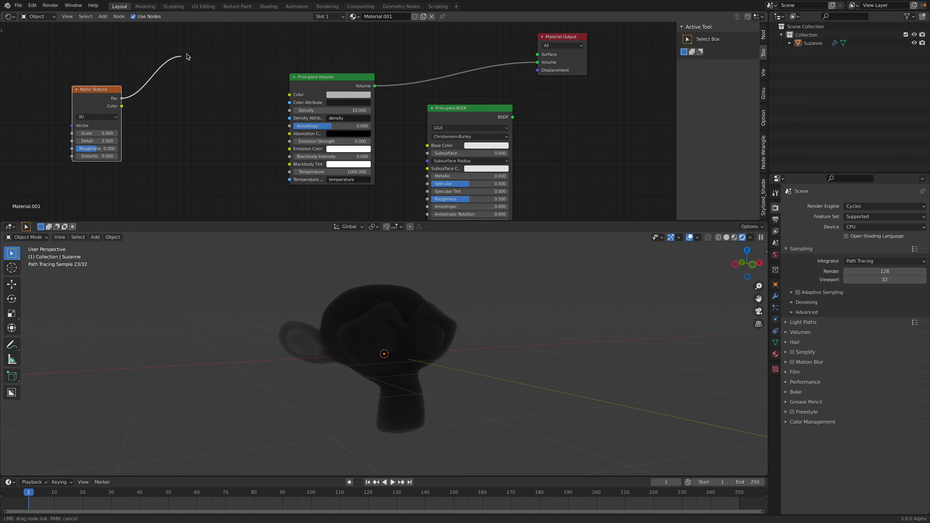
left_click_drag(290, 112, 289, 111)
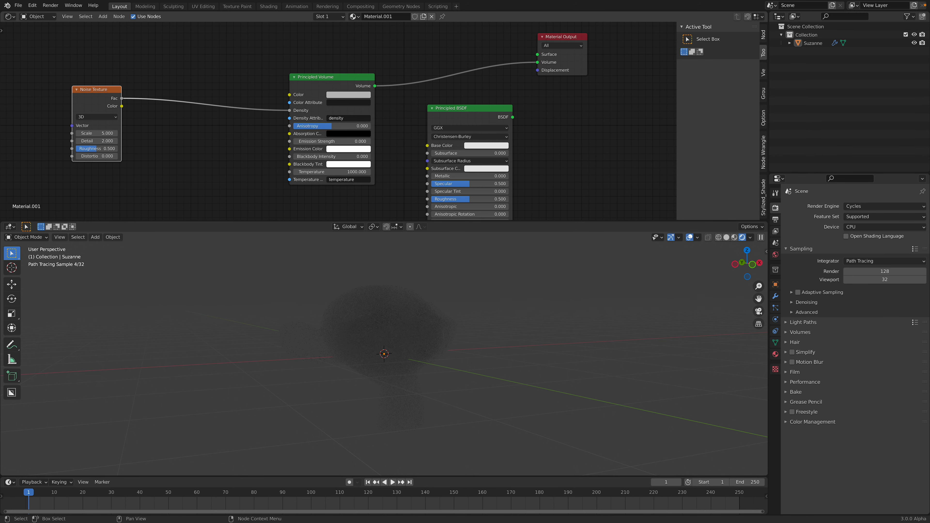
mouse_move(380, 325)
middle_mouse_down()
mouse_move(348, 315)
mouse_move(382, 330)
middle_mouse_up()
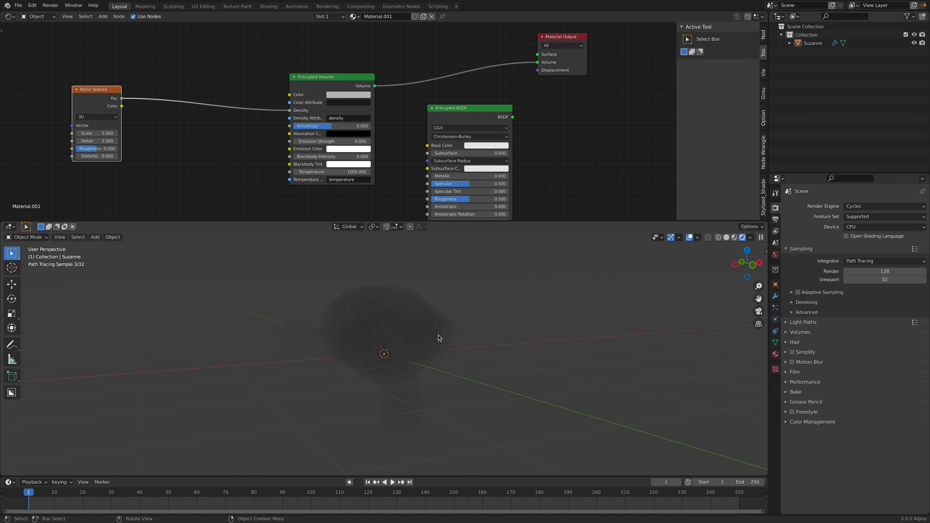
Insert a Math node set to Less Than between the Noise Texture and the Principled Volume density.
middle_click_drag(185, 110, 196, 110)
key("shift+a")
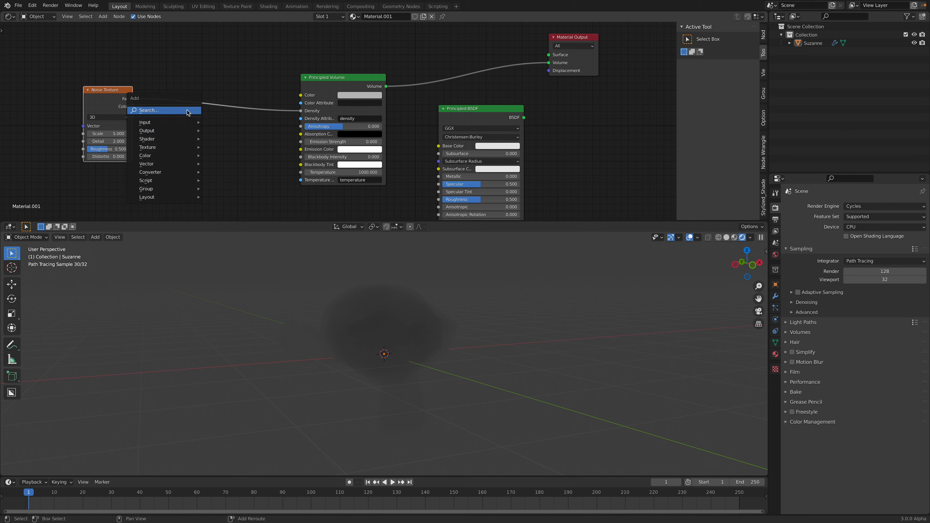
left_click(187, 110)
type("math")
key("Return")
left_click(181, 107)
left_click(182, 116)
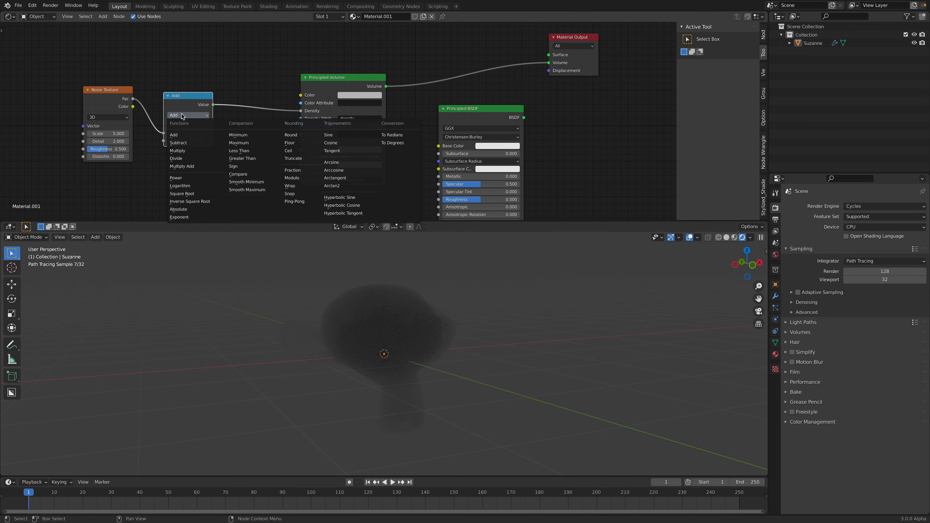
left_click(239, 151)
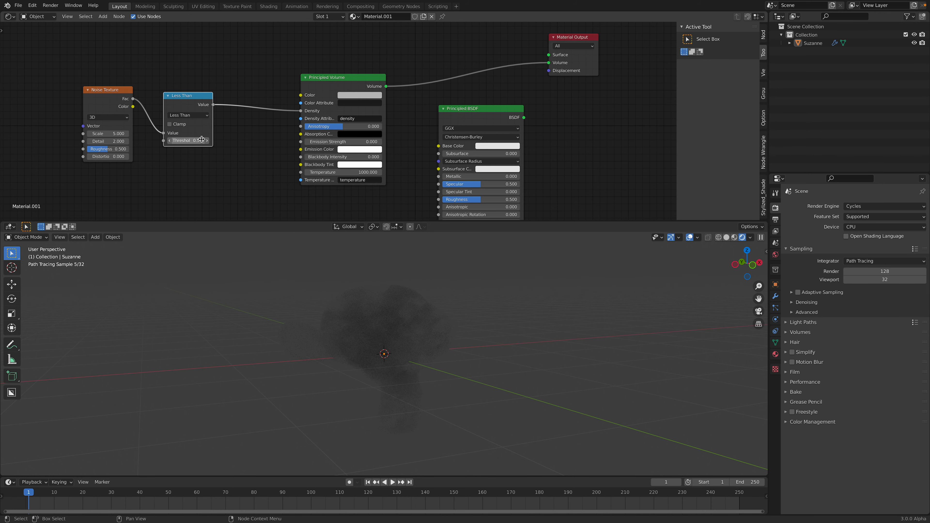
Set the Less Than node's threshold to 0.46 and check the volume from another angle.
scroll(190, 148, "up", 1)
left_click_drag(164, 143, 158, 144)
mouse_move(381, 315)
middle_mouse_down()
mouse_move(436, 344)
mouse_move(429, 307)
mouse_move(392, 305)
middle_mouse_up()
scroll(337, 101, "down", 1)
Change the Principled Volume color to a saturated orange.
middle_click_drag(342, 99, 375, 105)
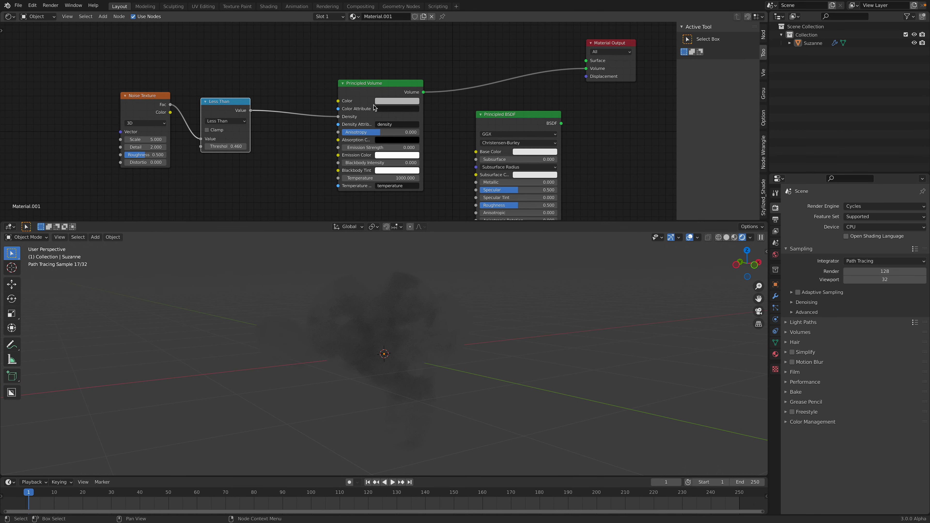
left_click(382, 102)
left_click(420, 122)
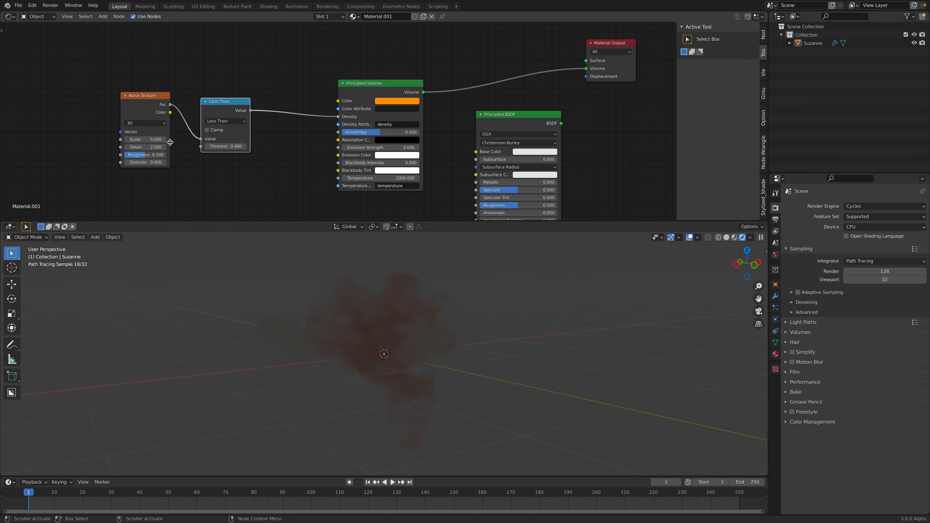
Switch the Noise Texture to 4D and set its W value to 0.96.
left_click(150, 124)
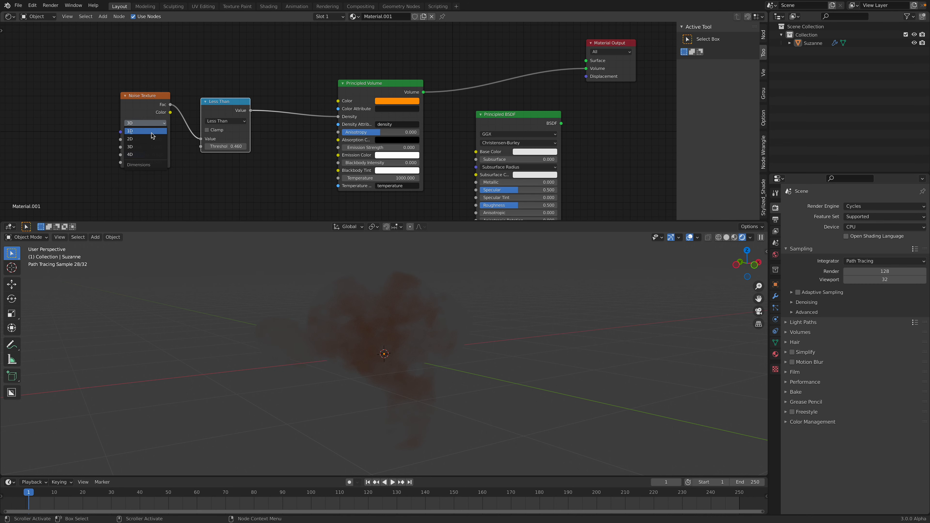
left_click(143, 156)
scroll(134, 153, "up", 1)
left_click_drag(132, 141, 148, 141)
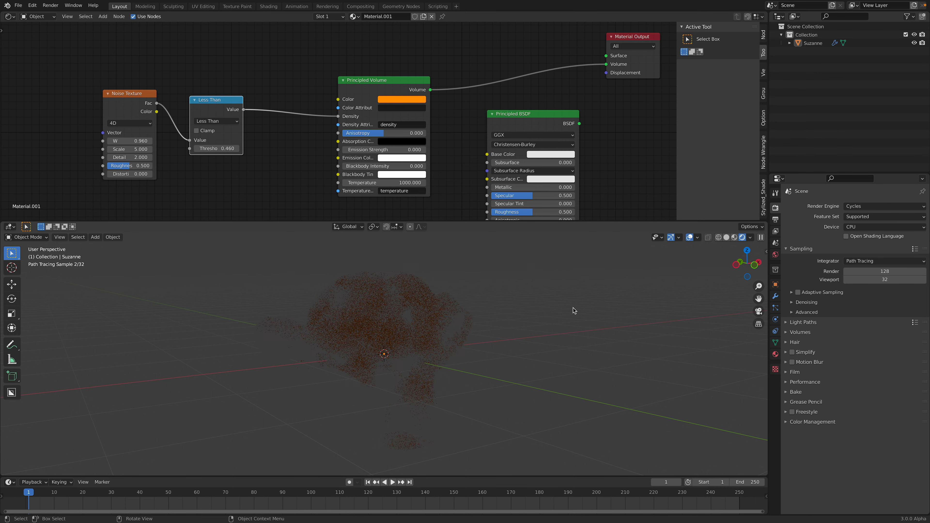
Add a Sun light to the scene and rotate it freely so it shines at an angle.
key("shift+a")
mouse_move(514, 384)
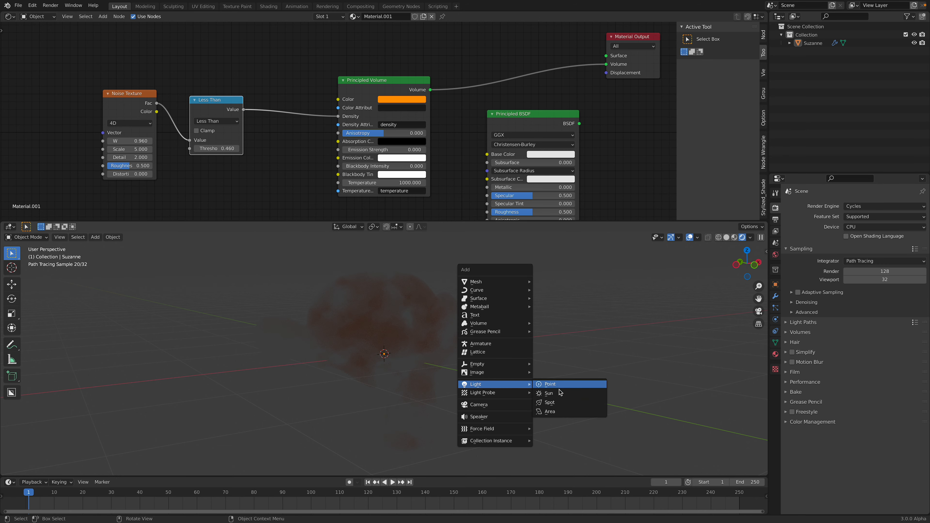
left_click(546, 391)
key("r")
key("r")
left_click(470, 342)
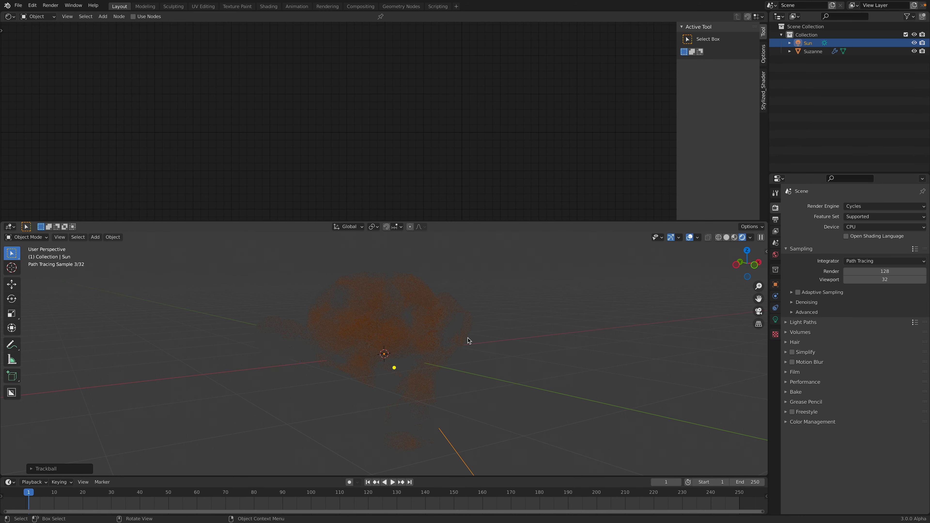
Reselect the monkey and insert a Math node between the Less Than node and the Principled Volume density.
left_click(427, 301)
left_click(238, 118)
key("shift+a")
left_click(269, 86)
type("math")
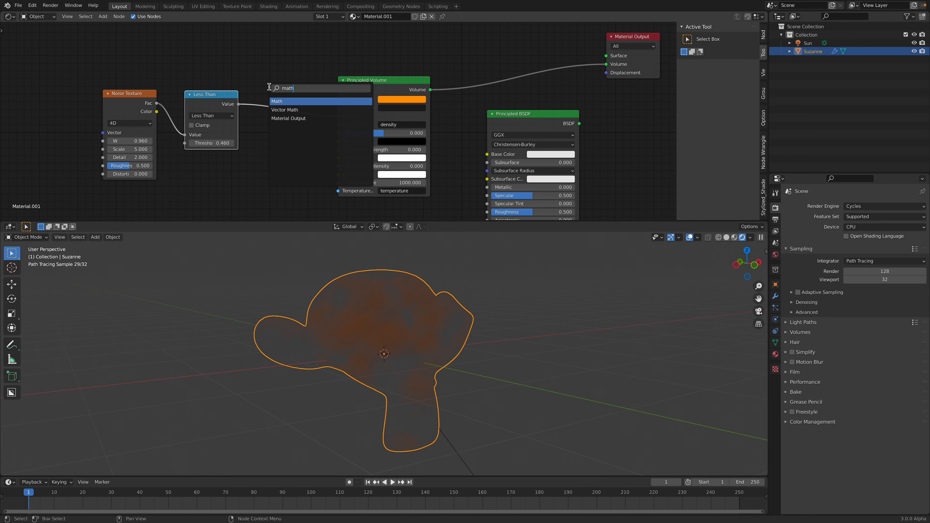
key("Return")
left_click(290, 120)
Set the new Math node to Multiply with a value of 50.
left_click(296, 111)
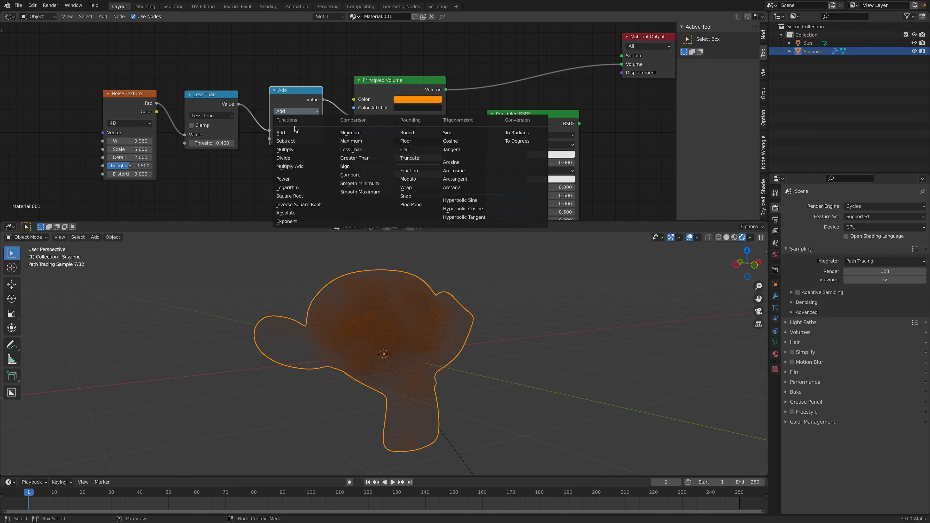
left_click(297, 148)
left_click(295, 139)
type("50")
key("Return")
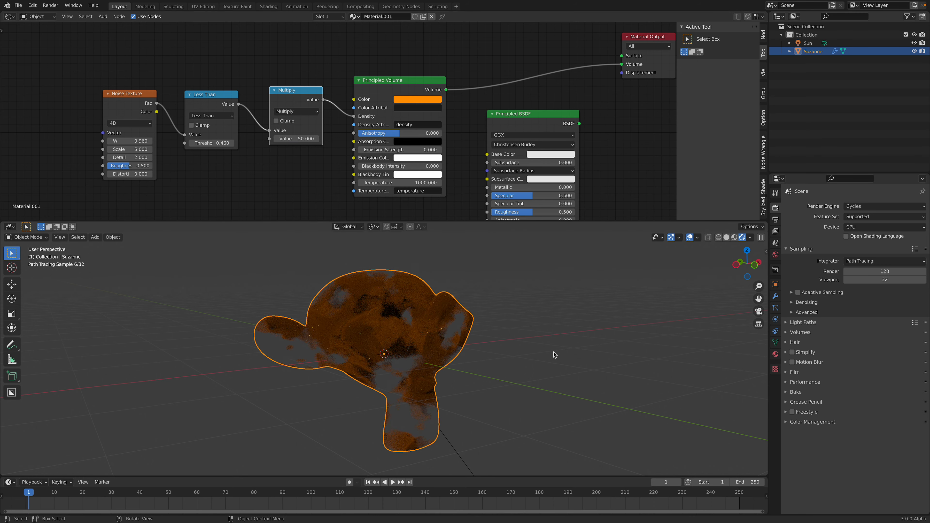
Deselect the monkey, nudge the Principled Volume node slightly up, and set the Noise Texture's W to 1.82.
left_click(554, 357)
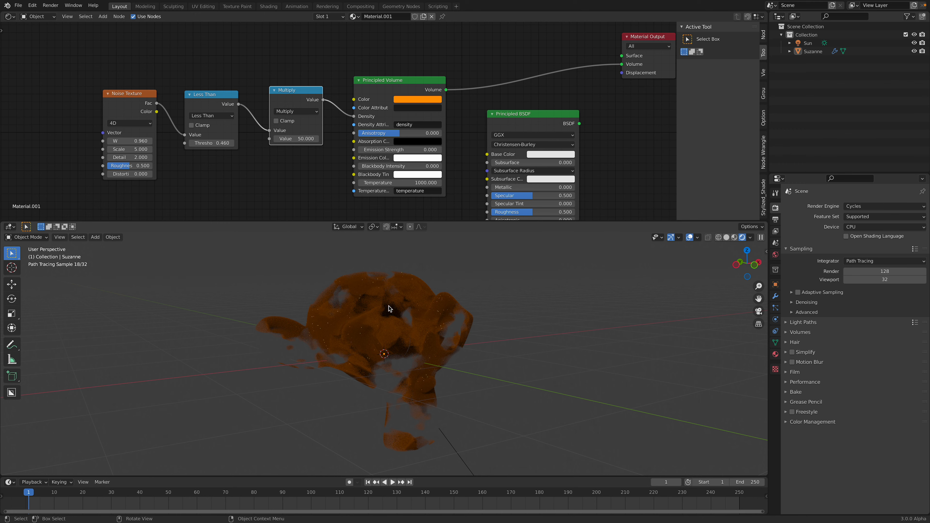
left_click_drag(374, 80, 370, 74)
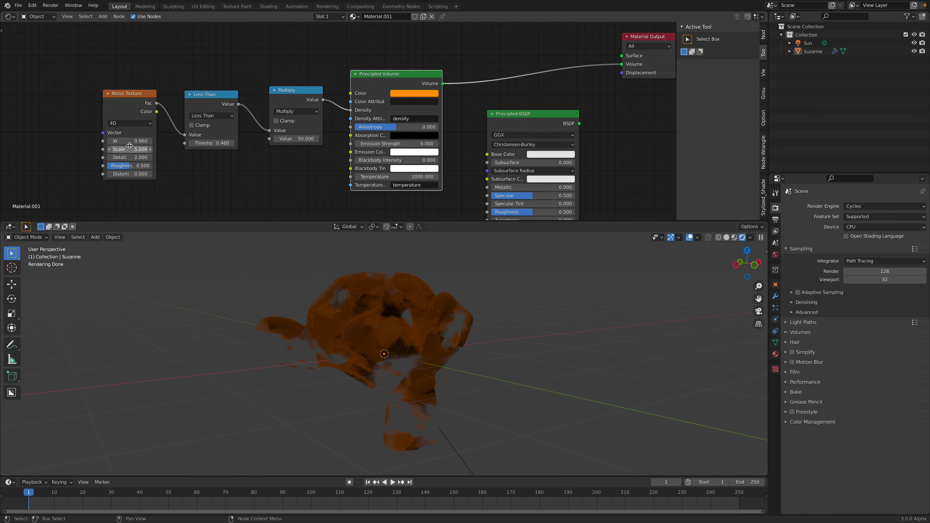
left_click_drag(120, 142, 128, 141)
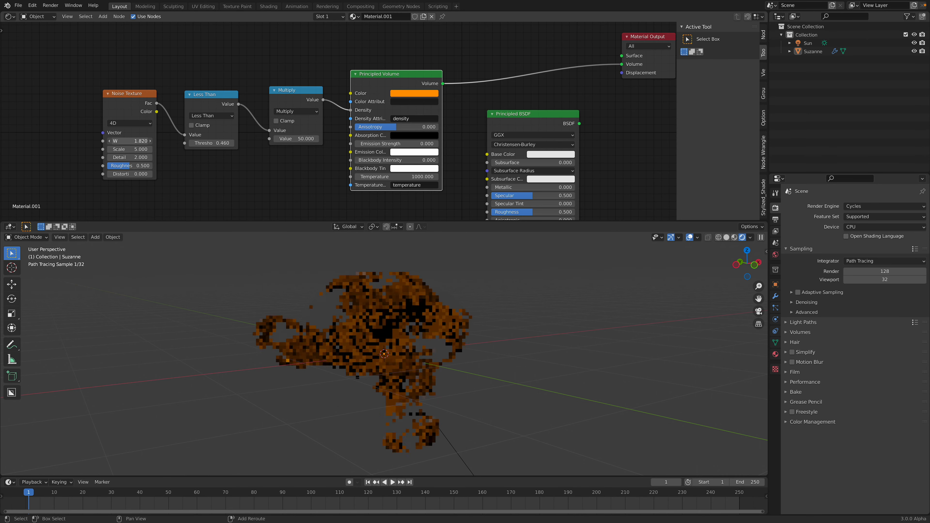
Set the Cycles render device to GPU Compute.
left_click(863, 227)
left_click(863, 247)
left_click(864, 228)
left_click(862, 246)
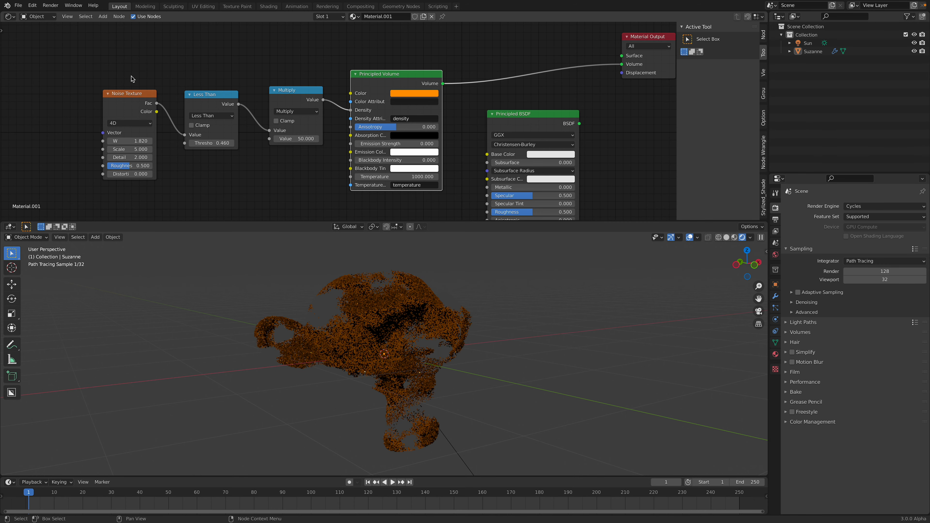
Save the scene to the Desktop as basic_volume_001.blend.
left_click(32, 5)
left_click(34, 70)
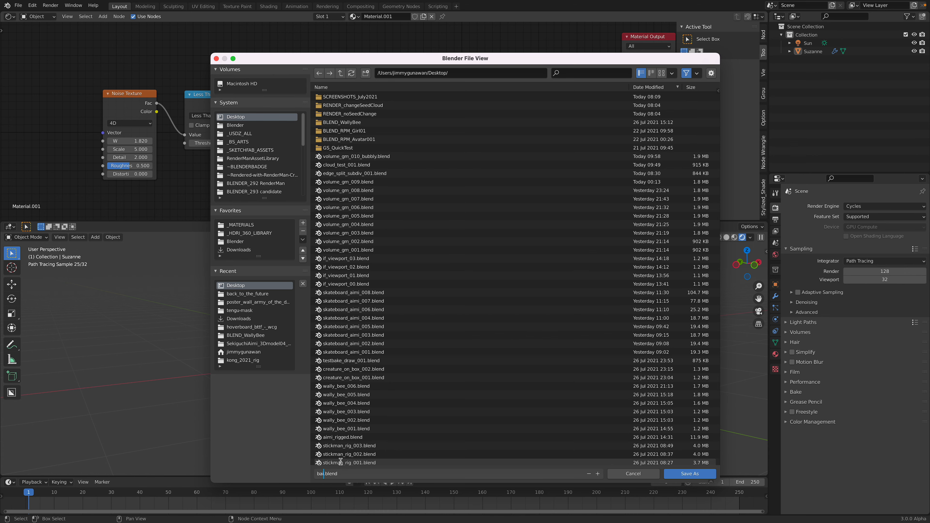
type("basic_volume_001")
left_click(690, 473)
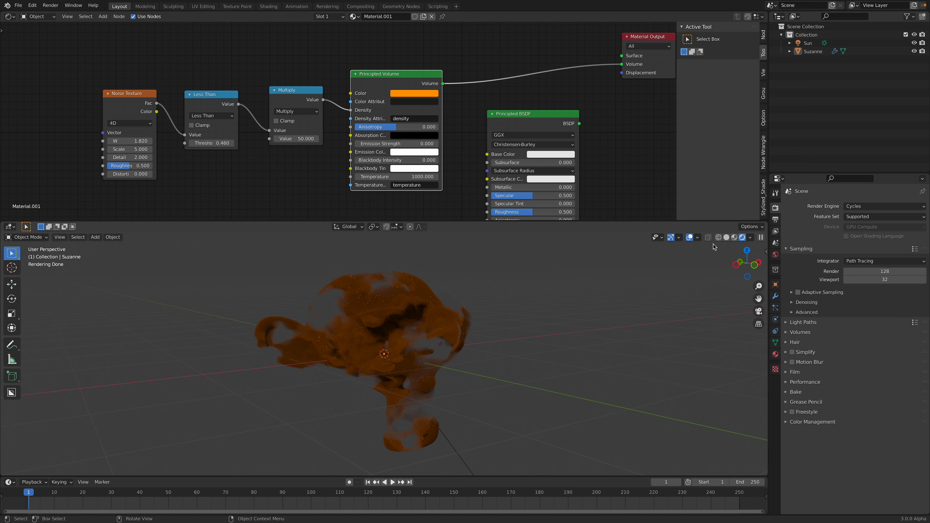
Add a Text object and move it out beside the monkey.
key("shift+a")
left_click(527, 314)
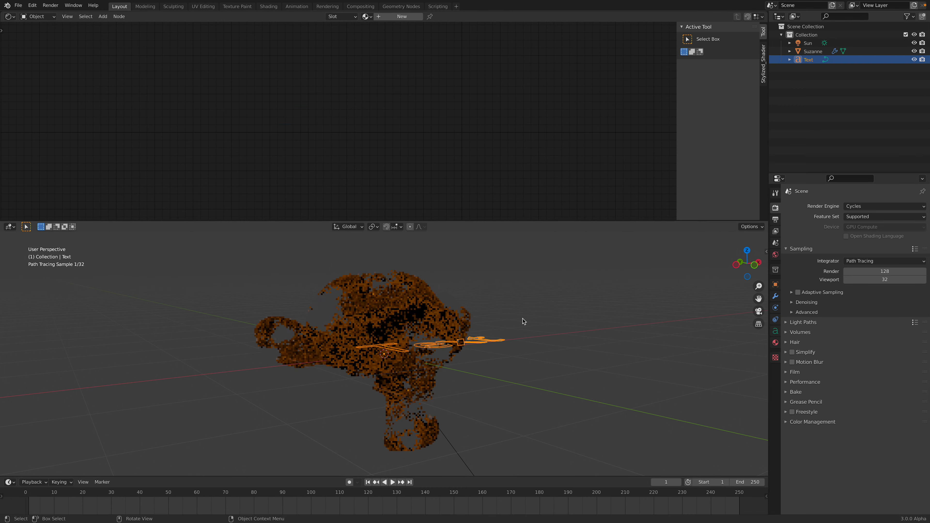
key("g")
left_click(536, 338)
middle_click_drag(536, 338, 476, 343)
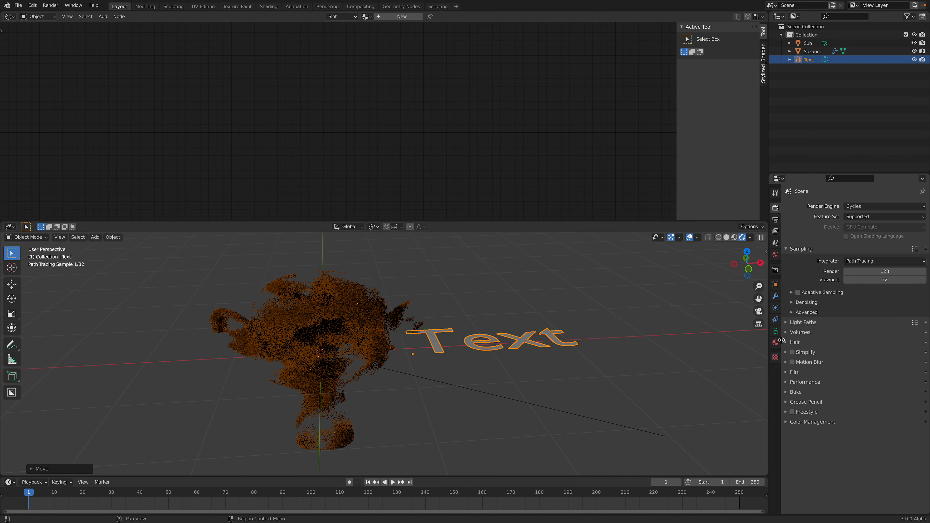
Extrude the text by 0.08 m and give it a round bevel with a depth of 0.014 m.
left_click(775, 331)
left_click(802, 298)
left_click_drag(879, 319, 894, 319)
scroll(549, 343, "up", 2)
middle_click_drag(549, 343, 579, 342)
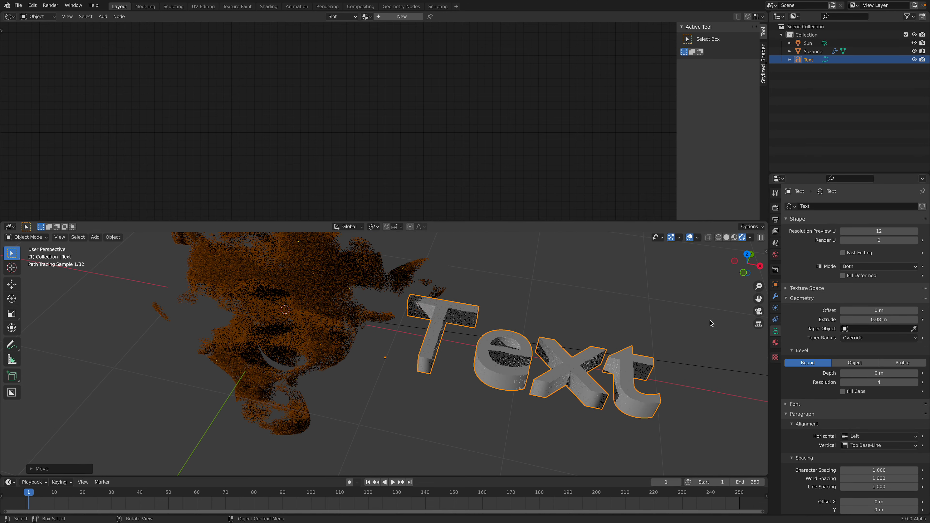
left_click_drag(879, 373, 890, 374)
key("alt+a")
left_click(559, 362)
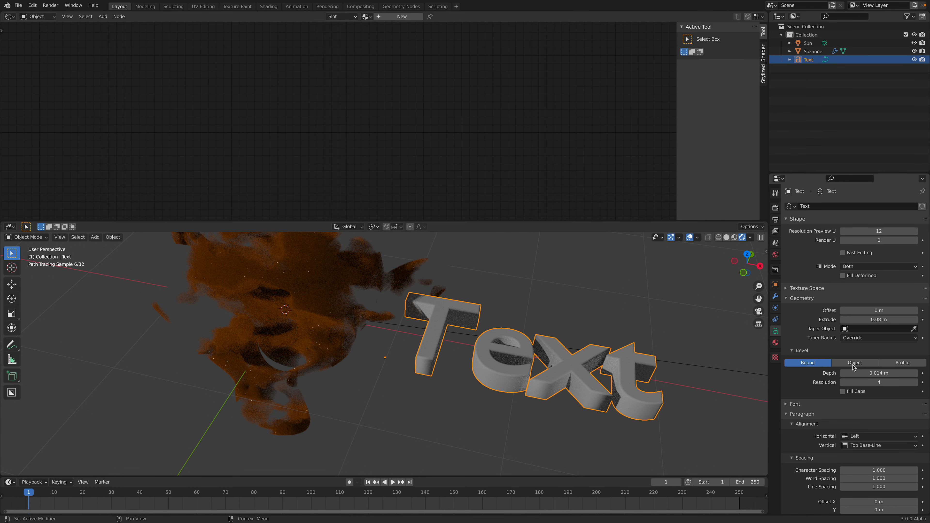
Assign the existing Material.001 to the text, then deselect it and inspect its rendered volume.
left_click(776, 342)
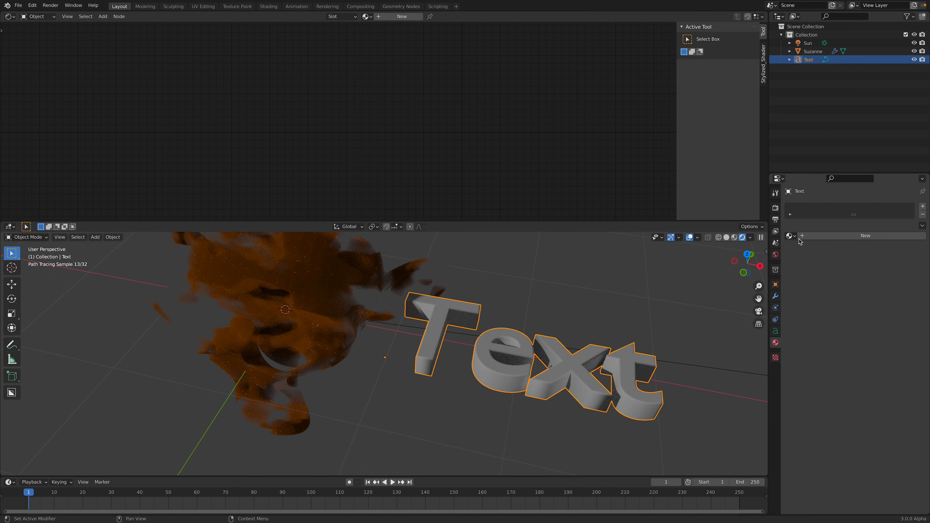
left_click(791, 236)
left_click(809, 256)
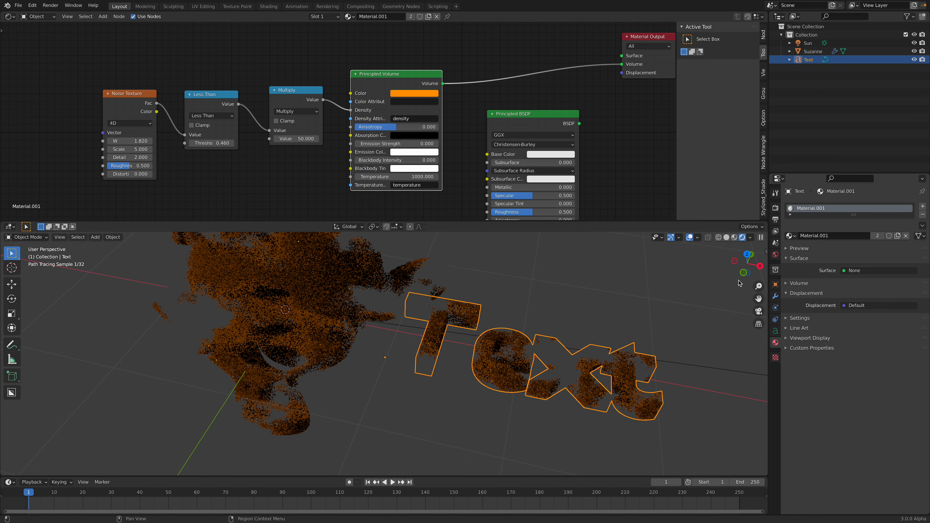
left_click(588, 321)
middle_click_drag(482, 346, 526, 350)
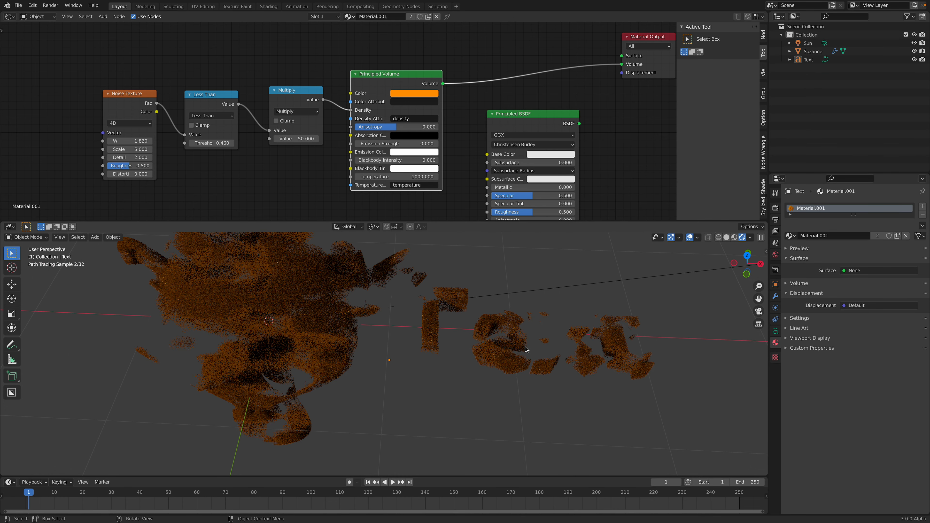
middle_click_drag(344, 259, 406, 287)
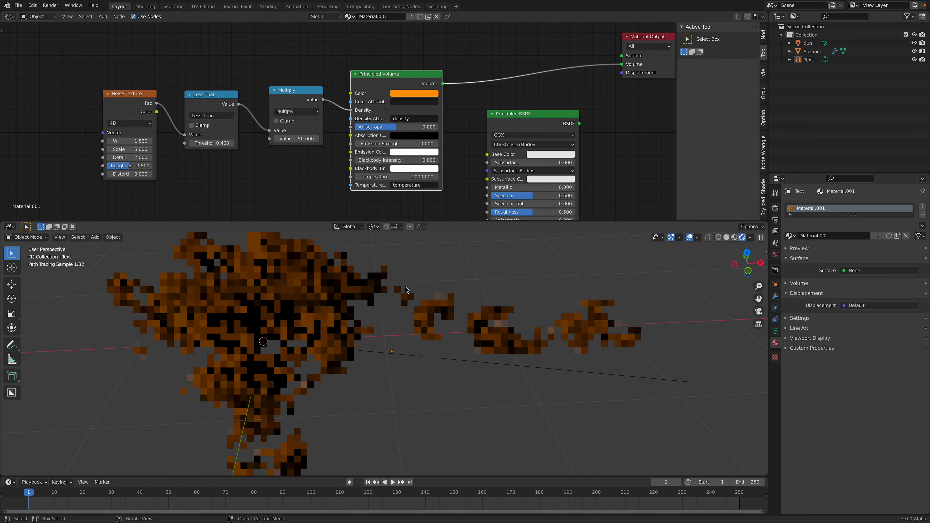
Set the Noise Texture's scale to 12.58 and check the finer pattern on the text up close.
middle_click_drag(167, 162, 190, 147)
left_click_drag(154, 135, 186, 134)
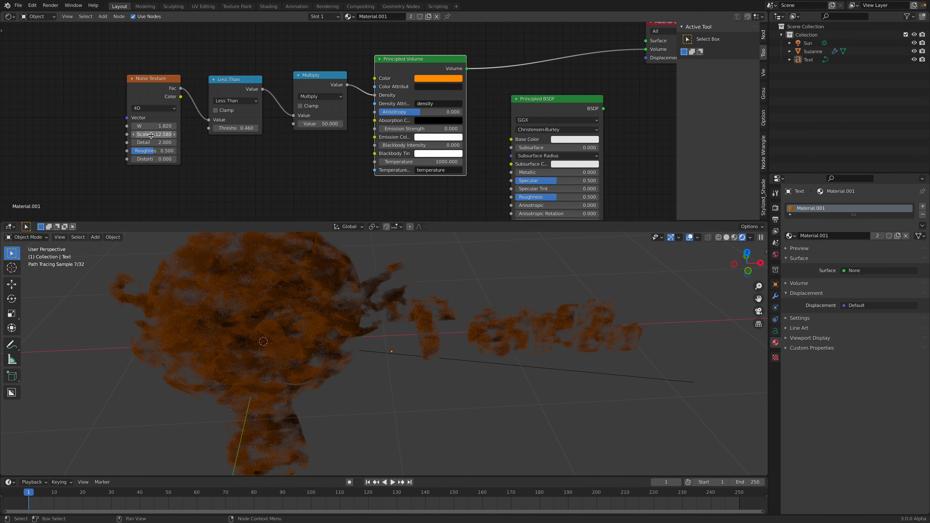
middle_click_drag(434, 335, 510, 360)
scroll(510, 360, "up", 5)
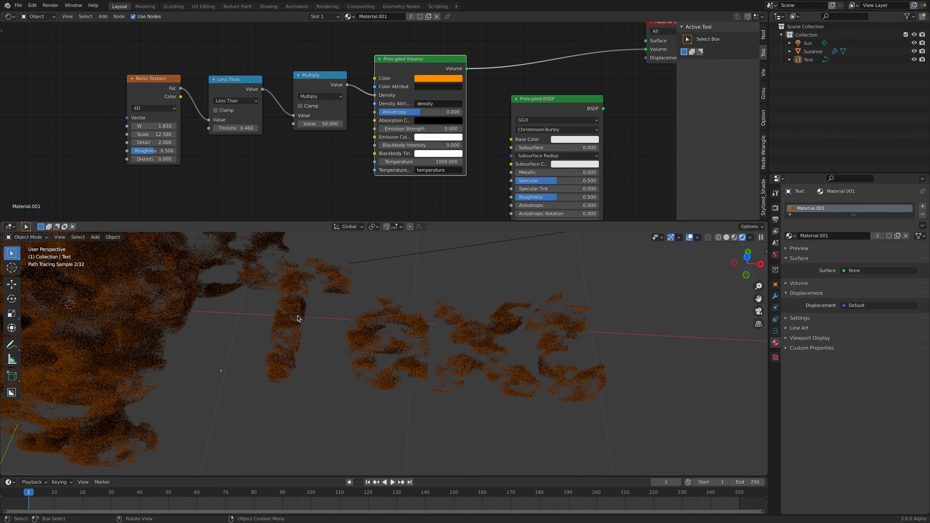
Select the monkey mesh, review its modifiers and the choices for adding another, and deselect the mesh.
scroll(291, 330, "down", 4)
middle_click_drag(271, 332, 335, 357, "shift")
middle_click_drag(335, 358, 316, 321)
left_click(316, 320)
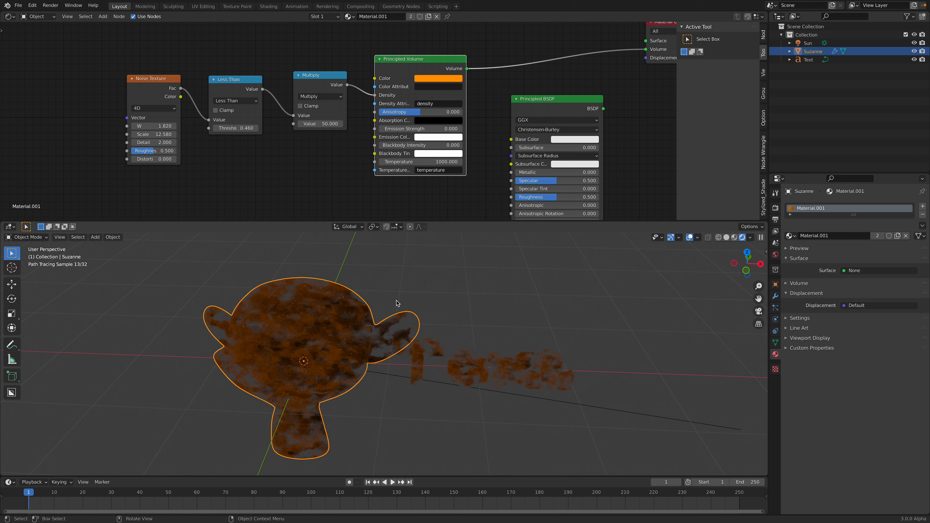
left_click(776, 297)
left_click(828, 206)
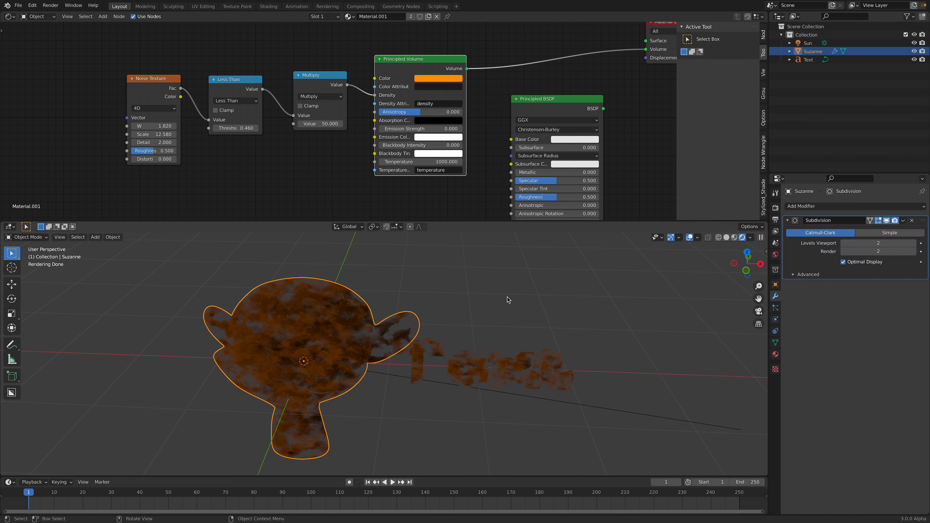
left_click(508, 300)
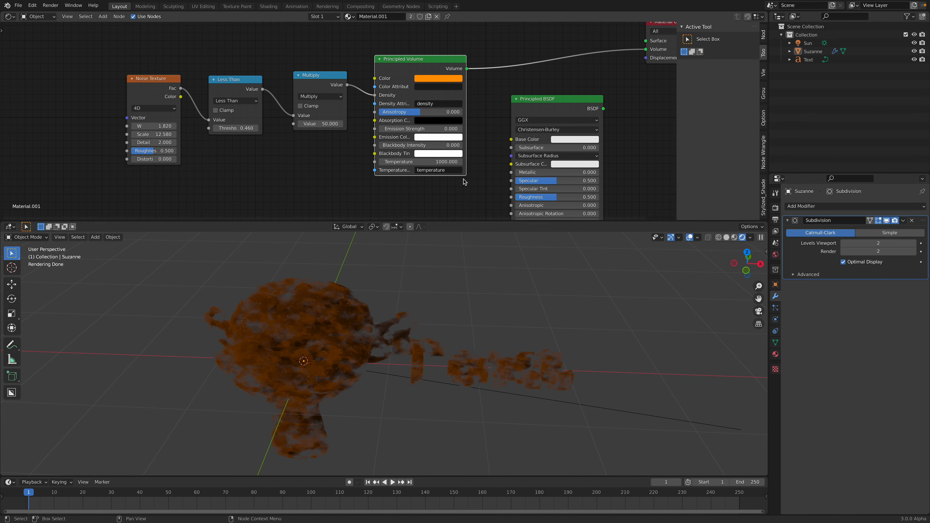
Recolor the Principled Volume light cyan, then drive its Color input from the Noise Texture's Color output.
left_click(419, 78)
left_click_drag(442, 107, 445, 104)
left_click_drag(314, 87, 307, 118)
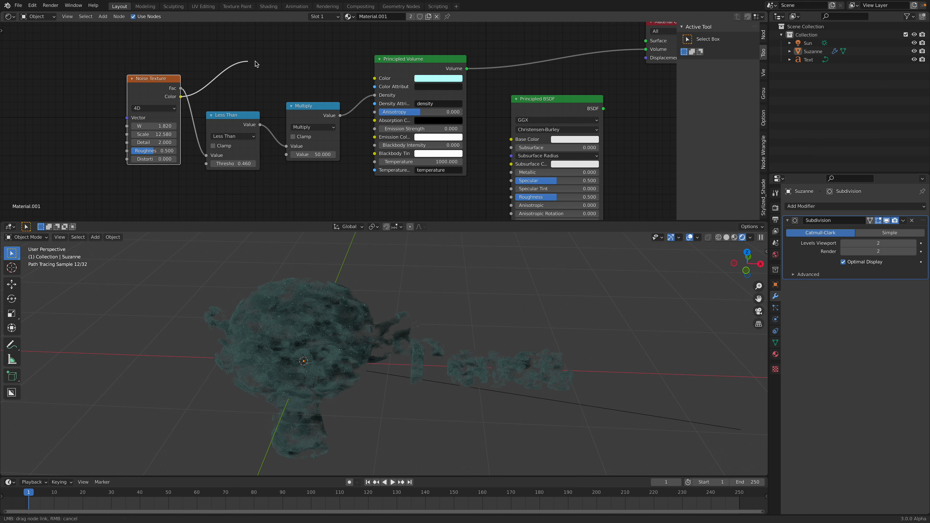
left_click_drag(365, 76, 375, 78)
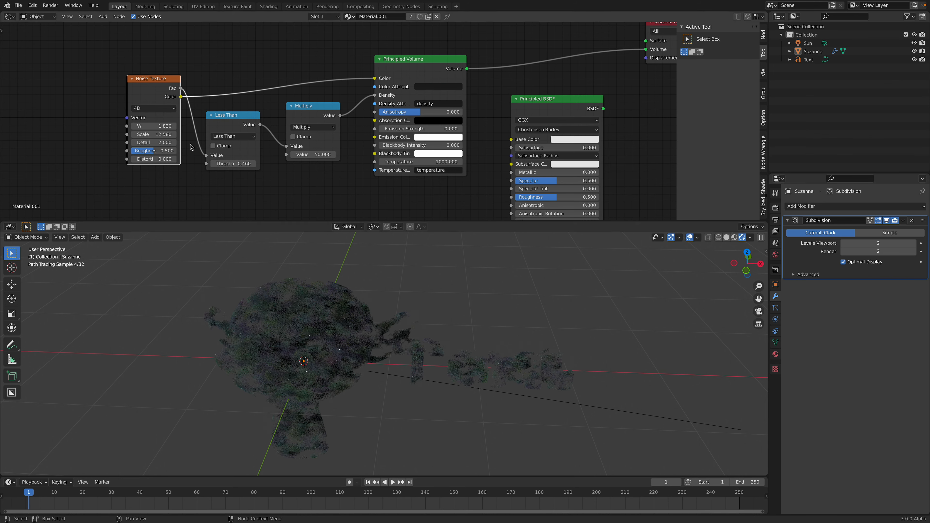
Set the Noise Texture's scale to 10.300 and W to 2.540, and save the file.
left_click_drag(154, 135, 124, 134)
scroll(509, 318, "up", 1)
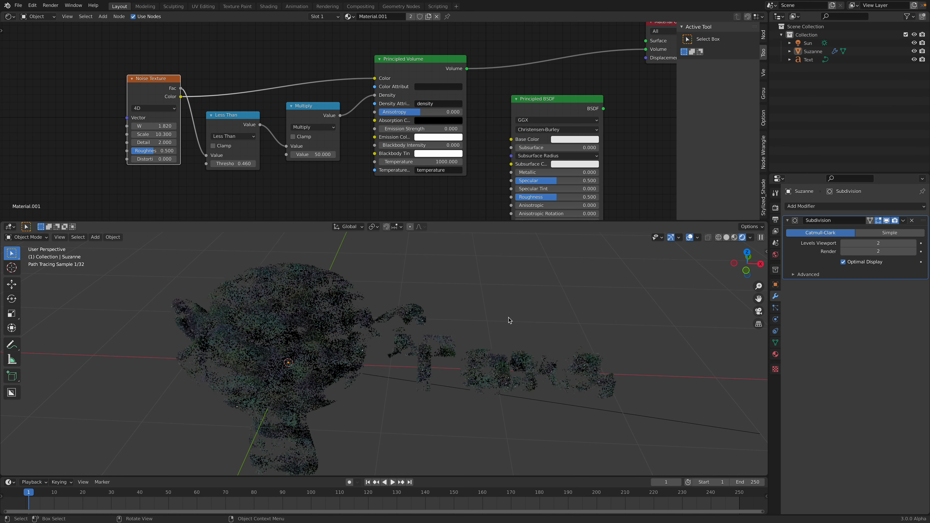
mouse_move(492, 325)
middle_mouse_down()
mouse_move(491, 307)
mouse_move(498, 319)
mouse_move(452, 310)
mouse_move(453, 299)
middle_mouse_up()
key("ctrl+s")
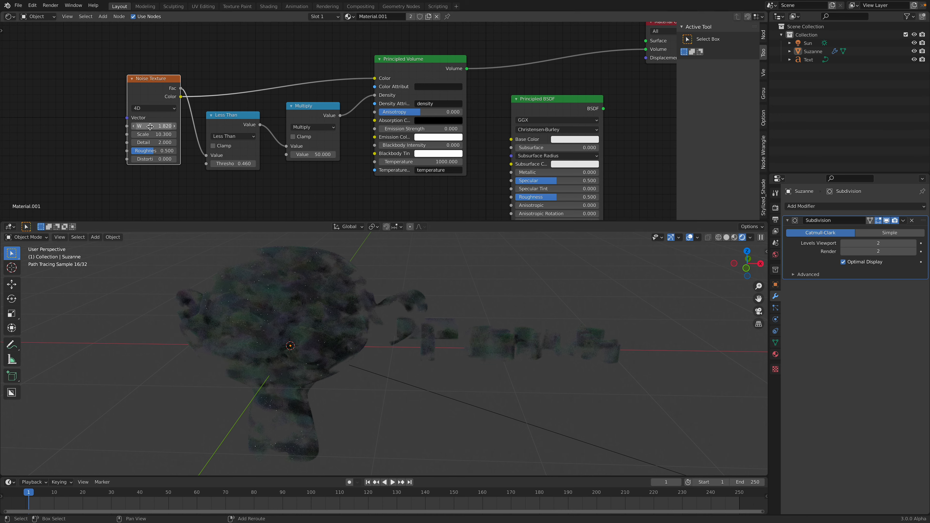
left_click_drag(154, 126, 180, 126)
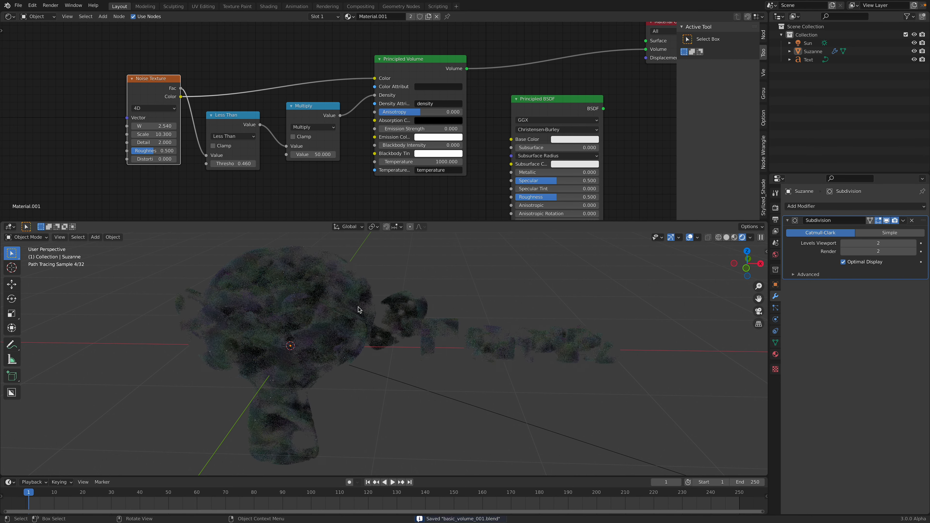
Open the recent file volume_gm_010_bubbly.blend.
left_click(18, 5)
mouse_move(38, 32)
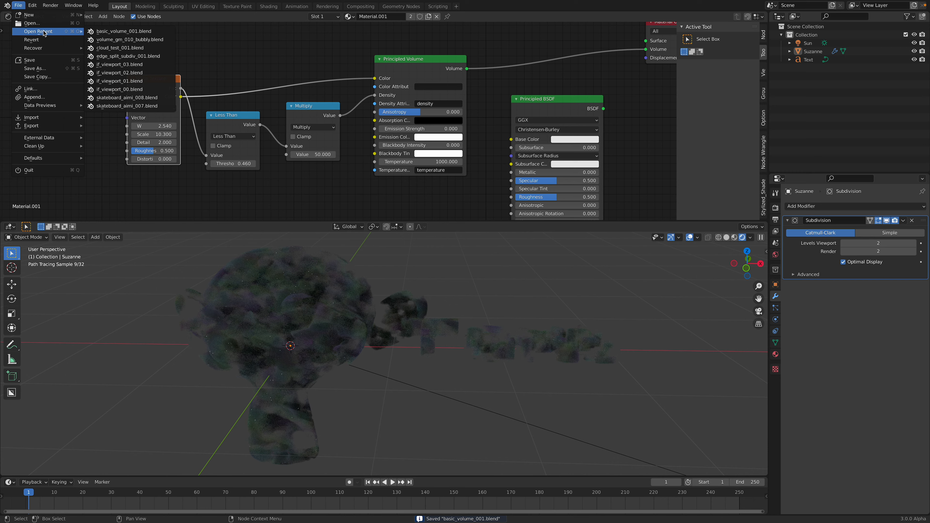
left_click(108, 39)
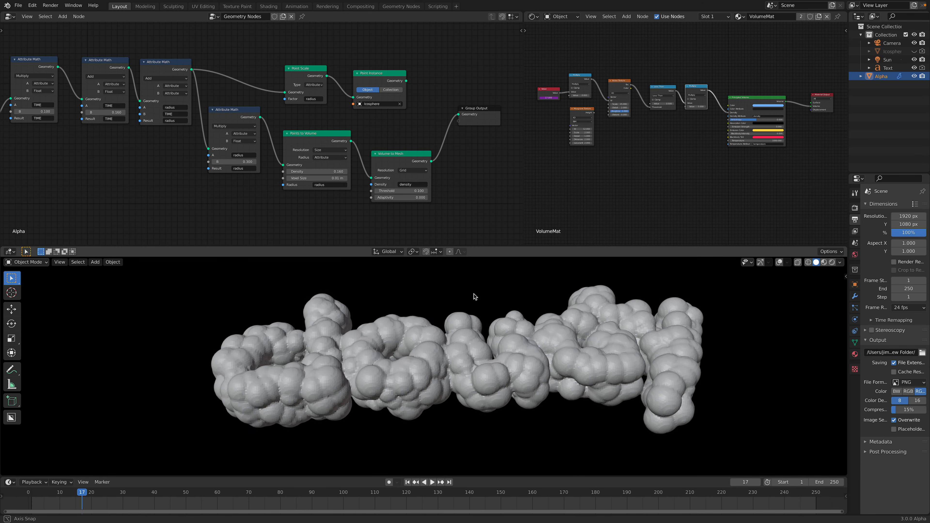
Widen the geometry node editor so the whole node tree fits, and view the bubbly text from another angle.
scroll(526, 144, "down", 6)
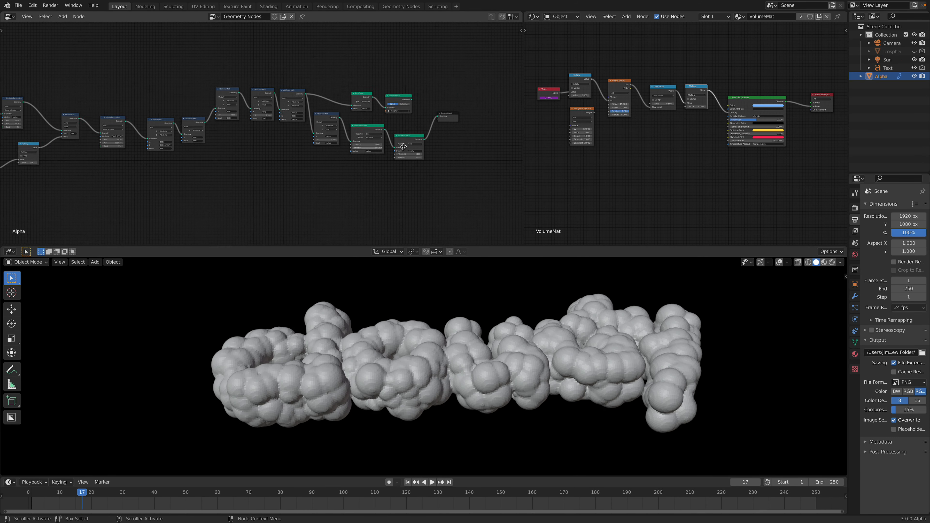
left_click_drag(523, 141, 570, 141)
scroll(343, 202, "down", 2)
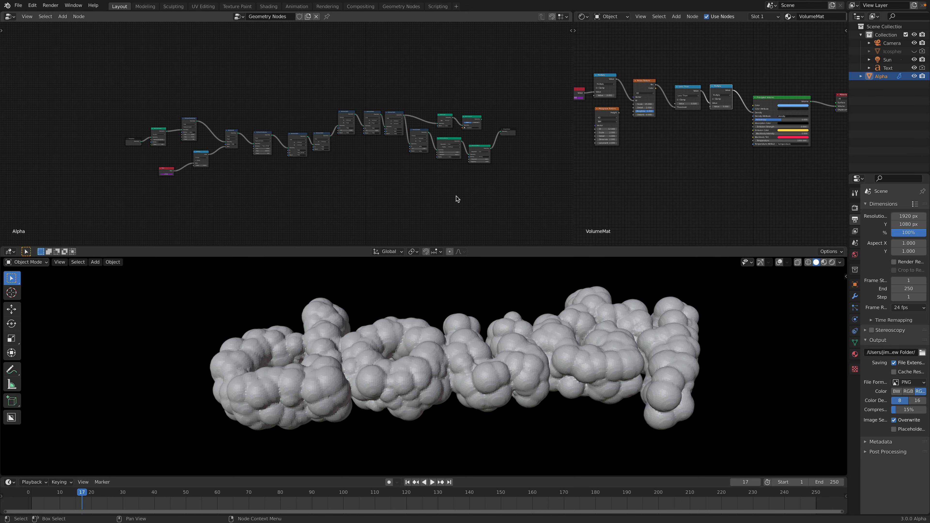
scroll(440, 181, "up", 2)
left_click_drag(570, 167, 659, 167)
middle_click_drag(614, 317, 621, 319)
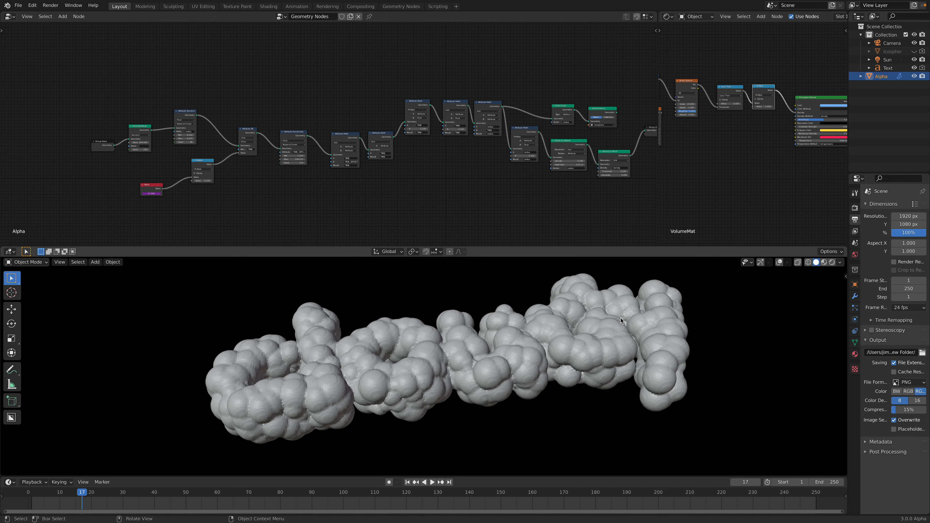
Reposition the Group Input and Point Distribute nodes at the start of the geometry node tree.
middle_click_drag(326, 187, 337, 189)
scroll(257, 155, "up", 3)
middle_click_drag(250, 156, 380, 136)
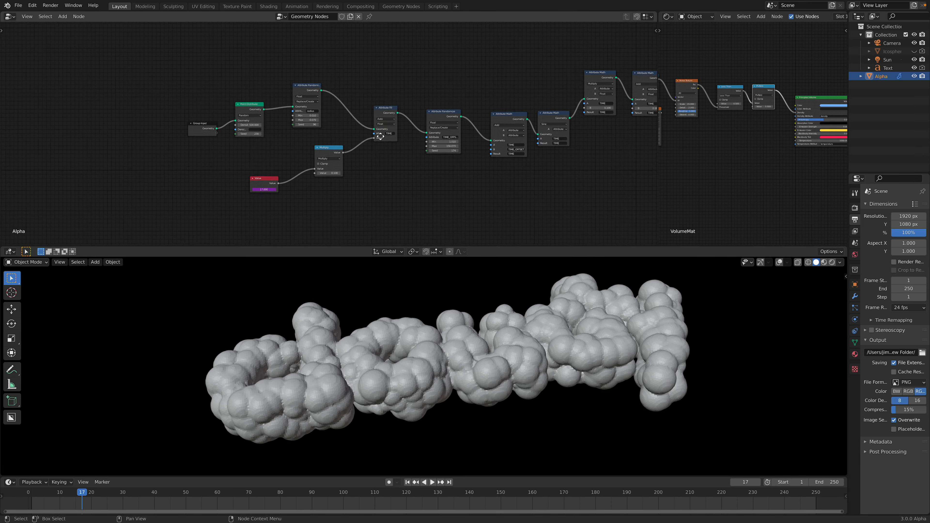
scroll(293, 136, "up", 5)
left_click_drag(159, 117, 142, 92)
left_click_drag(235, 89, 234, 80)
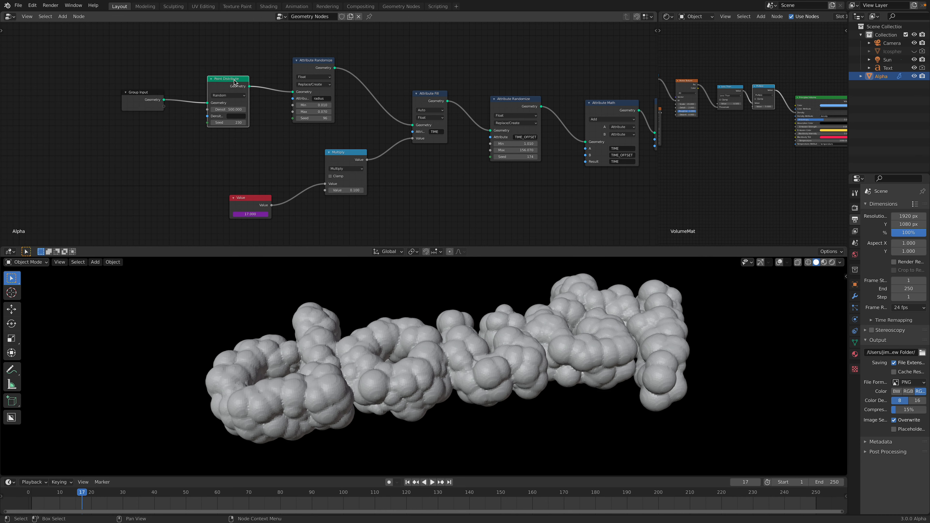
Set the Point Distribute density to 100 and play the animation to frame 51 to watch the bubbles.
scroll(235, 82, "up", 1)
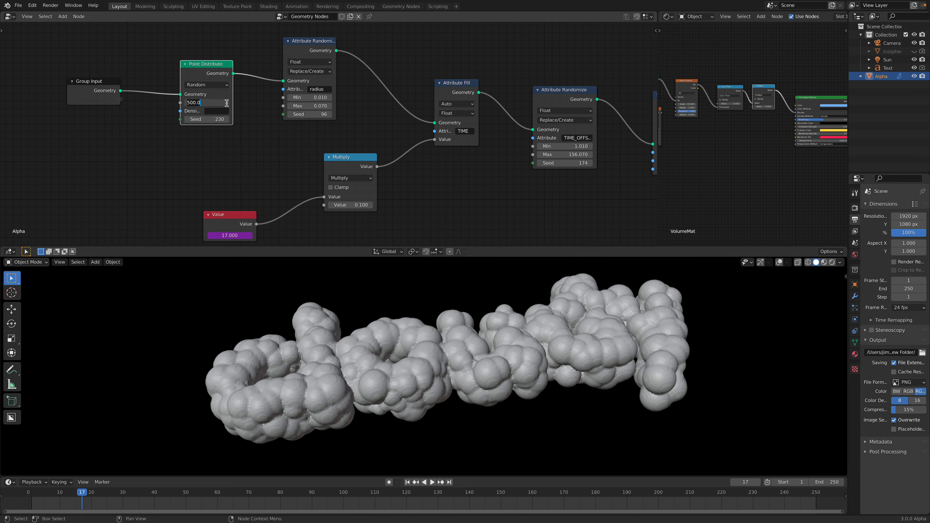
key("Return")
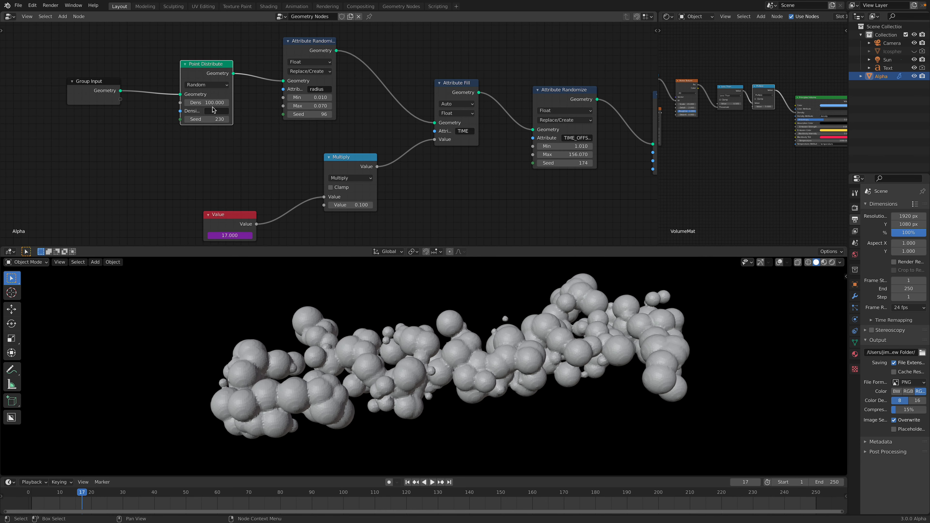
key("space")
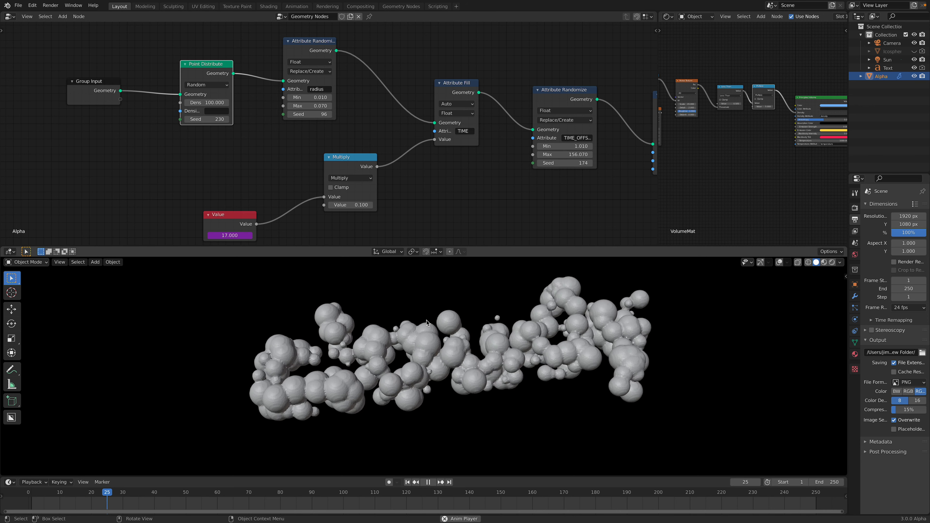
key("space")
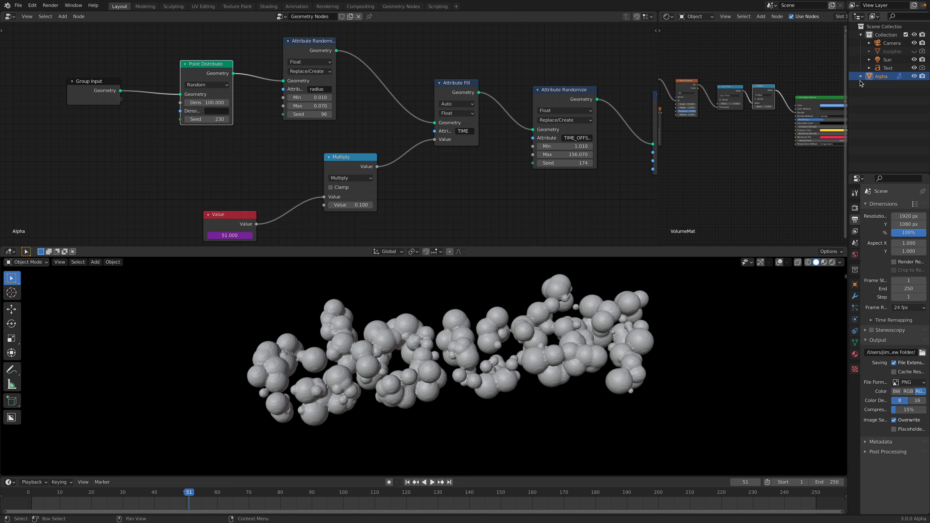
Set the Point Distribute node's seed to 286 and its density to 385.200.
left_click_drag(209, 120, 229, 119)
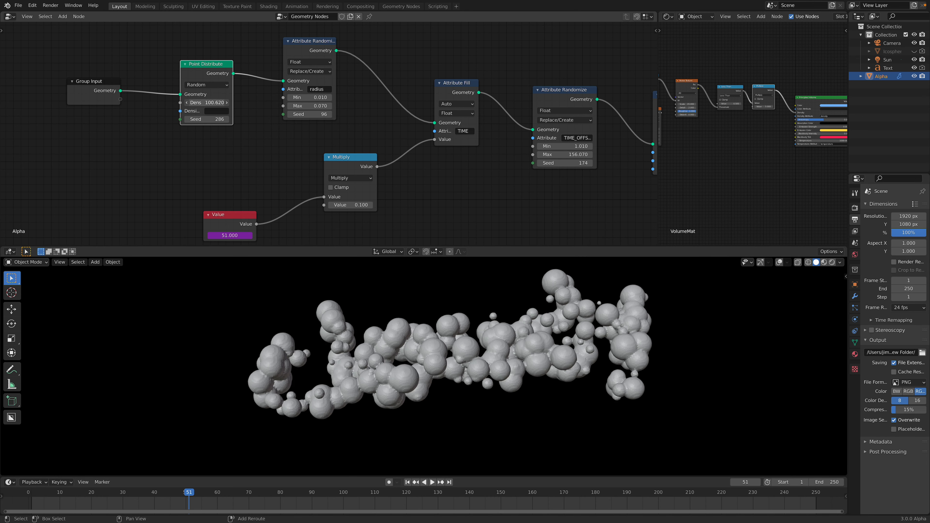
left_click_drag(207, 102, 229, 103)
Set the radius Attribute Randomize node's minimum to -0.090 and maximum to -0.010.
middle_click_drag(303, 100, 244, 106)
scroll(246, 107, "up", 4)
left_click_drag(227, 108, 209, 108)
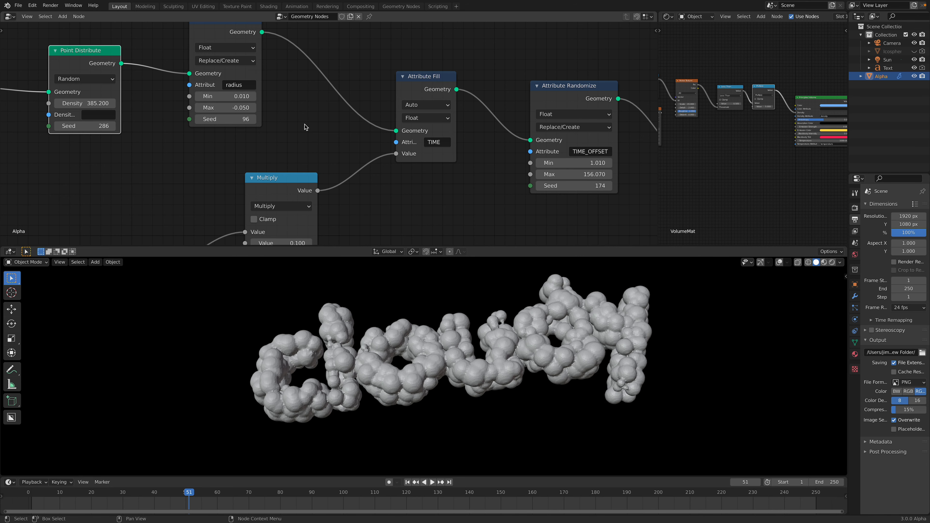
scroll(303, 118, "down", 2)
left_click_drag(253, 114, 253, 106)
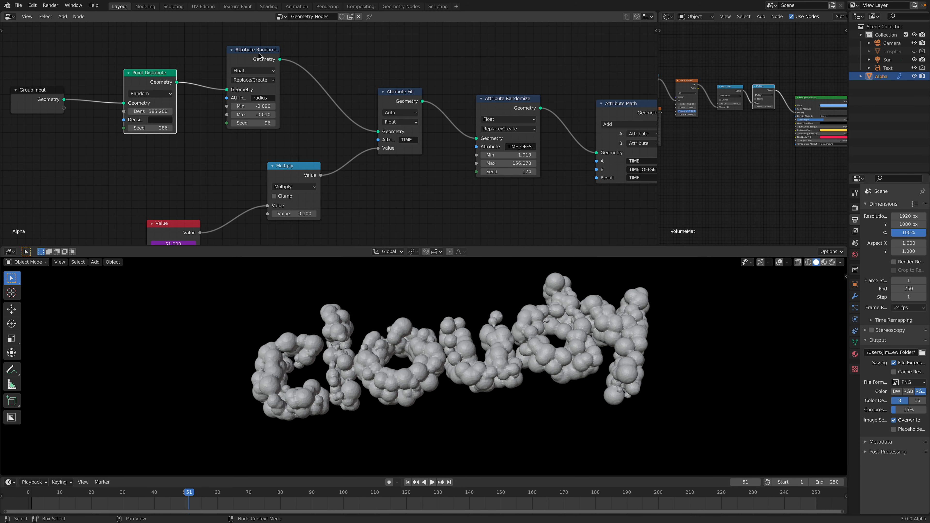
Move the Attribute Fill, Multiply and Value nodes closer together, and widen the Attribute Fill node.
middle_click_drag(328, 68, 267, 47)
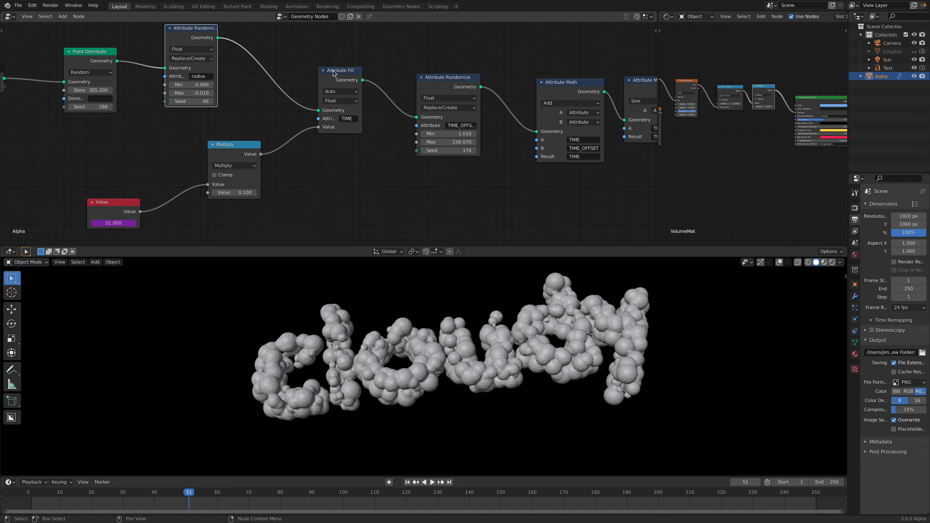
left_click_drag(333, 71, 324, 68)
left_click_drag(241, 155, 240, 135)
left_click_drag(110, 205, 136, 171)
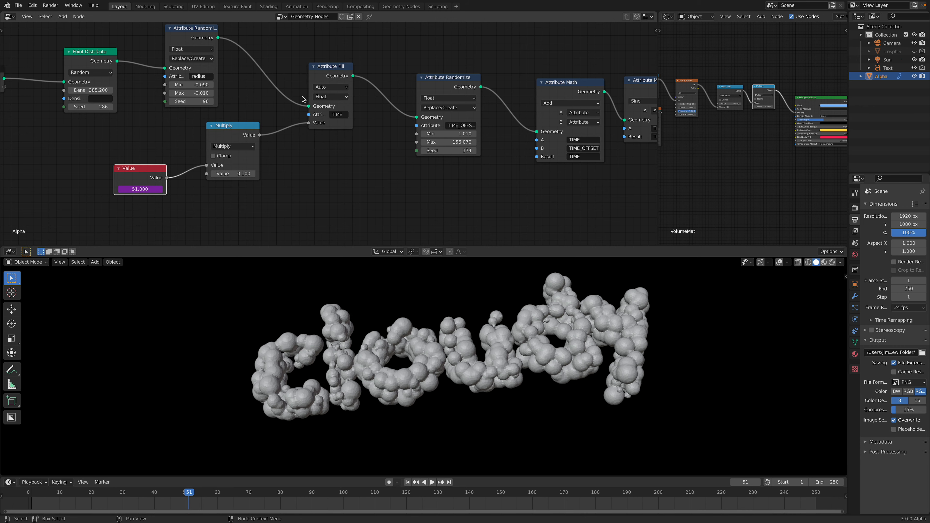
middle_click_drag(358, 73, 331, 98)
left_click_drag(326, 95, 345, 95)
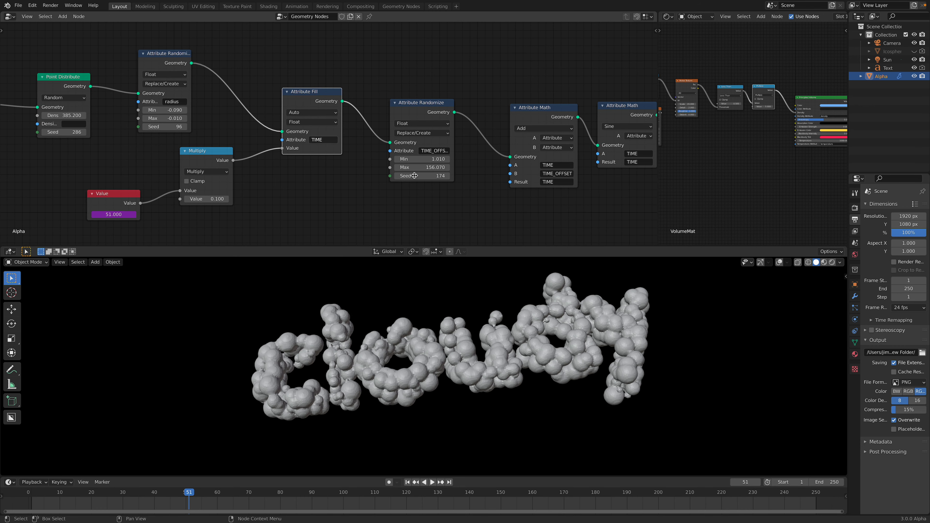
Split the 3D viewport into two areas and turn the new one into a Spreadsheet.
left_click_drag(846, 248, 510, 249)
left_click(519, 251)
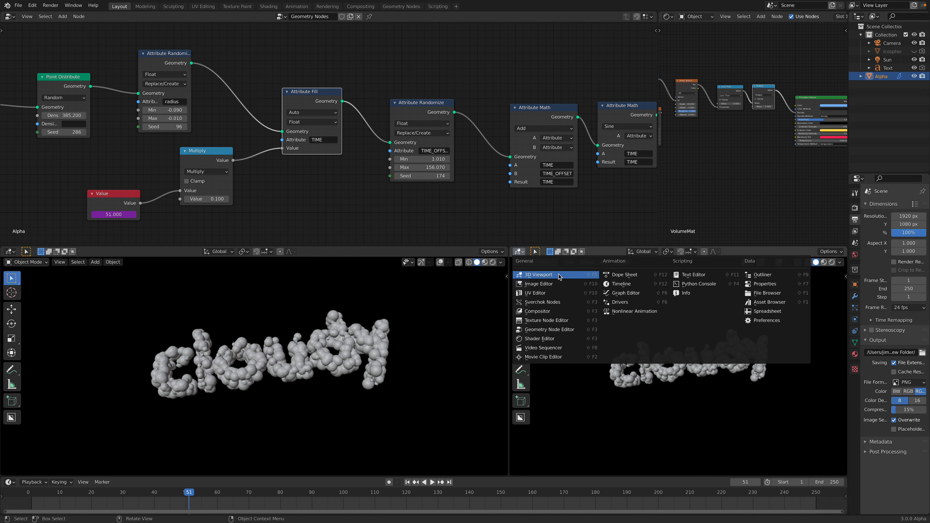
left_click(768, 311)
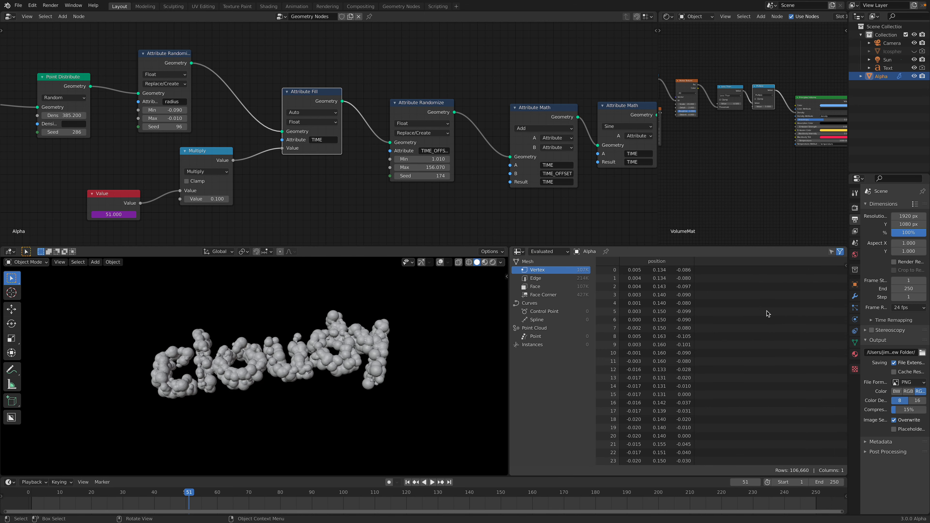
Examine the spreadsheet data for the mesh, curve, point cloud and instance domains of the Alpha object.
left_click(558, 277)
left_click(556, 271)
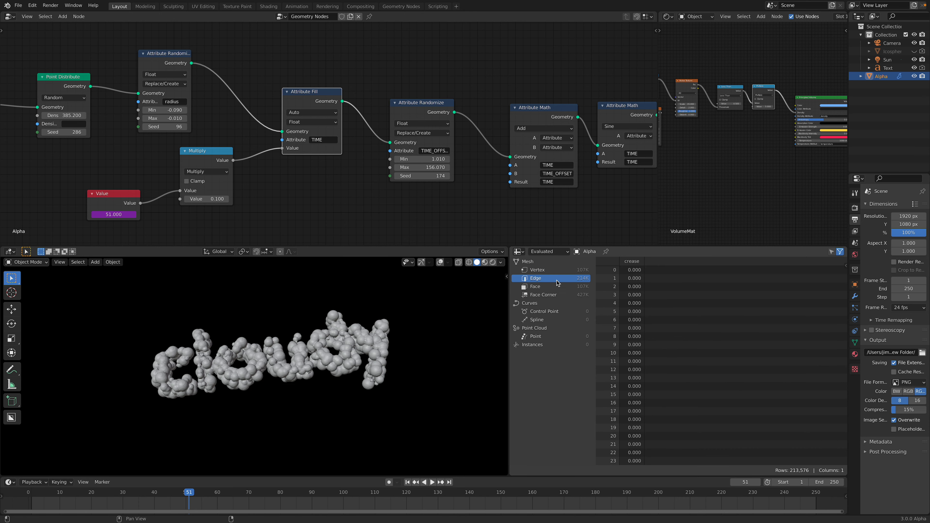
left_click(560, 319)
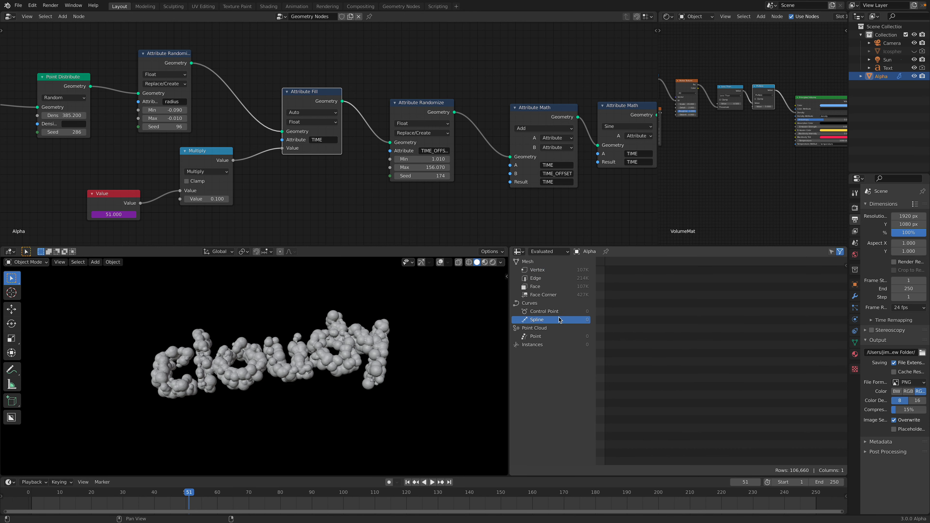
left_click(560, 336)
left_click(561, 345)
left_click(560, 337)
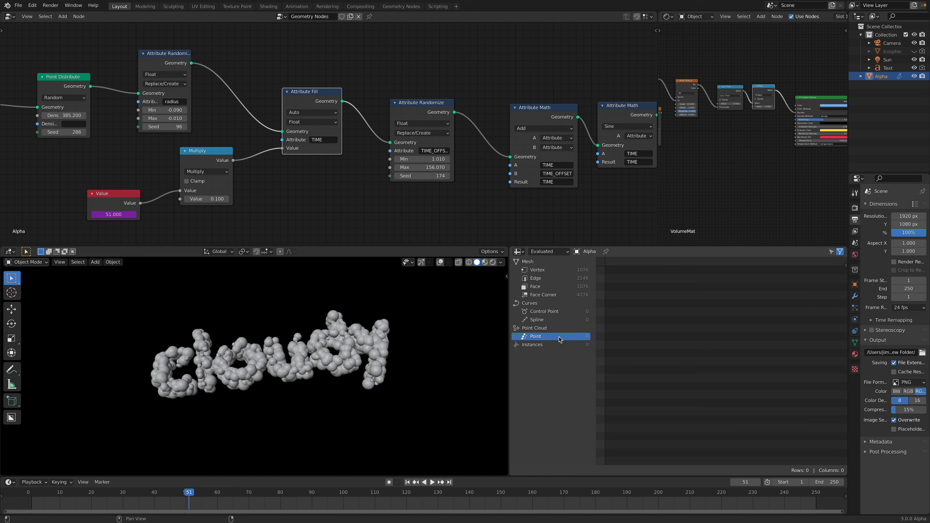
left_click(559, 320)
left_click(560, 310)
left_click(558, 287)
left_click(557, 281)
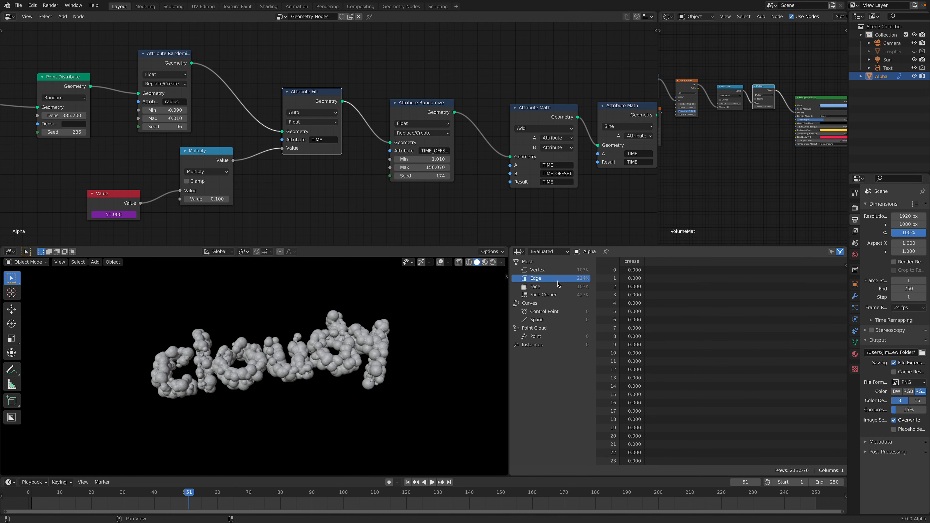
left_click(559, 273)
left_click(559, 295)
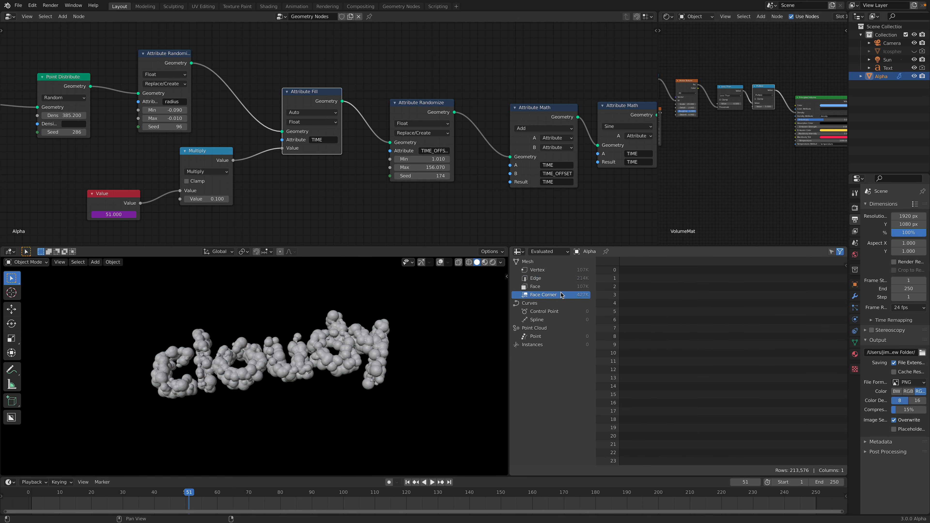
Rearrange the Point Scale, Point Instance, Points to Volume and Volume to Mesh nodes near the Group Output.
scroll(494, 135, "down", 5)
scroll(338, 140, "up", 2)
scroll(338, 137, "up", 5)
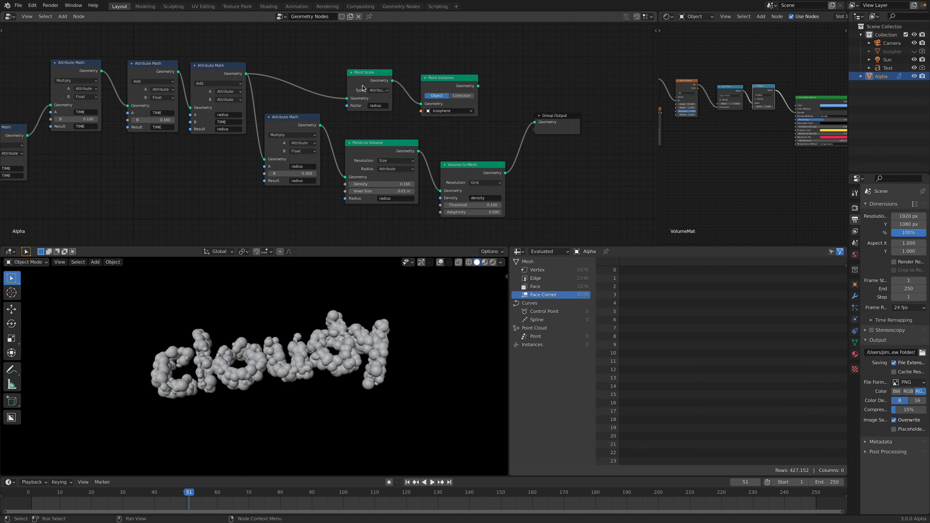
left_click_drag(363, 89, 354, 71)
left_click_drag(458, 163, 455, 157)
mouse_move(390, 146)
left_mouse_down()
mouse_move(392, 158)
mouse_move(387, 150)
left_mouse_up()
left_click_drag(477, 162, 475, 156)
left_click_drag(369, 59, 379, 61)
left_click_drag(446, 76, 445, 57)
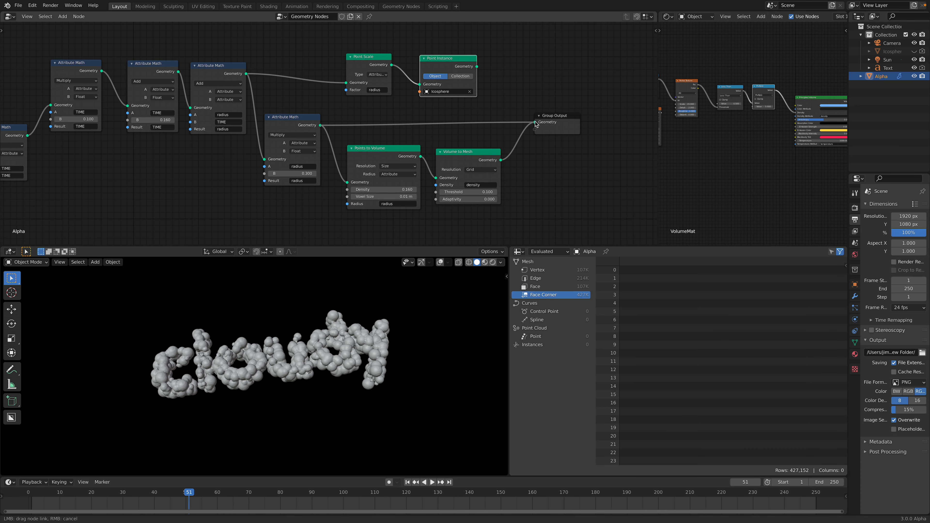
Connect the radius Multiply Attribute Math node directly to the Group Output and show the point cloud's Point domain in the spreadsheet.
left_click_drag(535, 124, 535, 122)
left_click(576, 270)
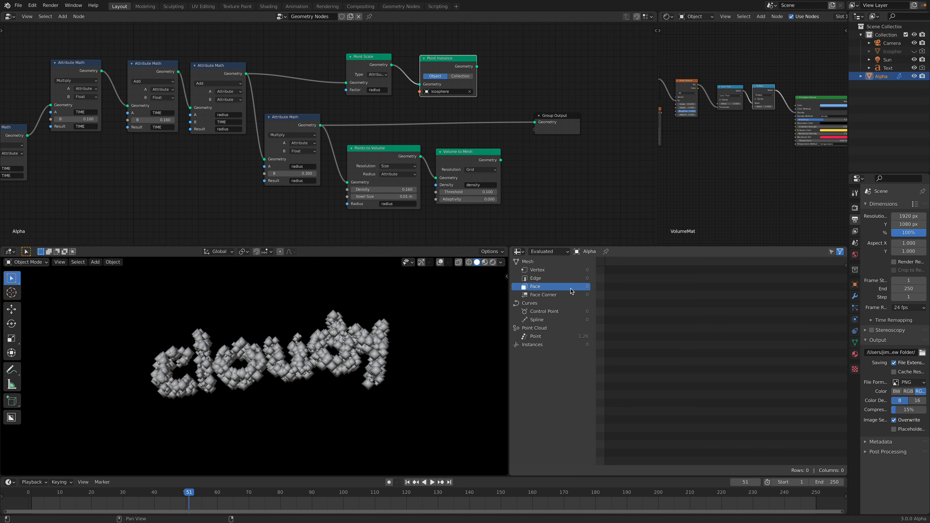
left_click(567, 320)
left_click(563, 335)
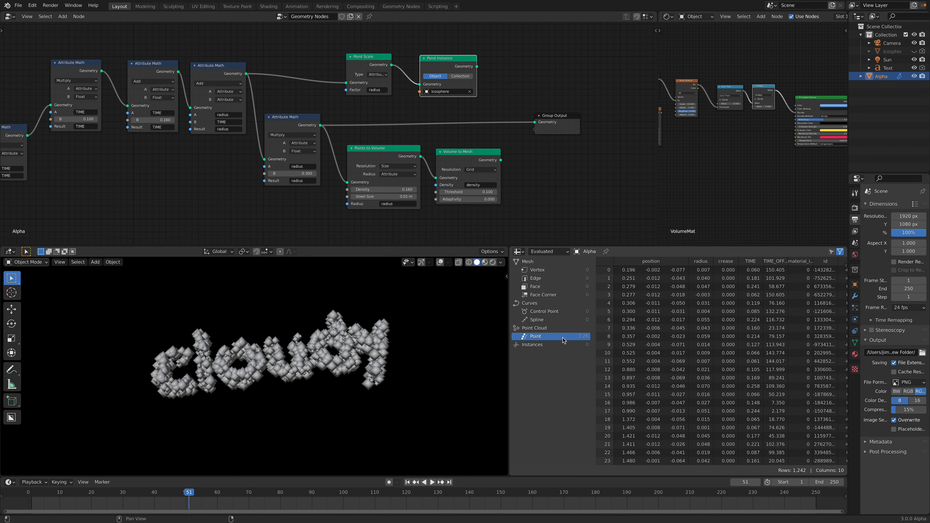
Widen the spreadsheet, bring the TIME and TIME_OFFSET columns into view, and play the animation to frame 96.
left_click_drag(509, 290, 408, 312)
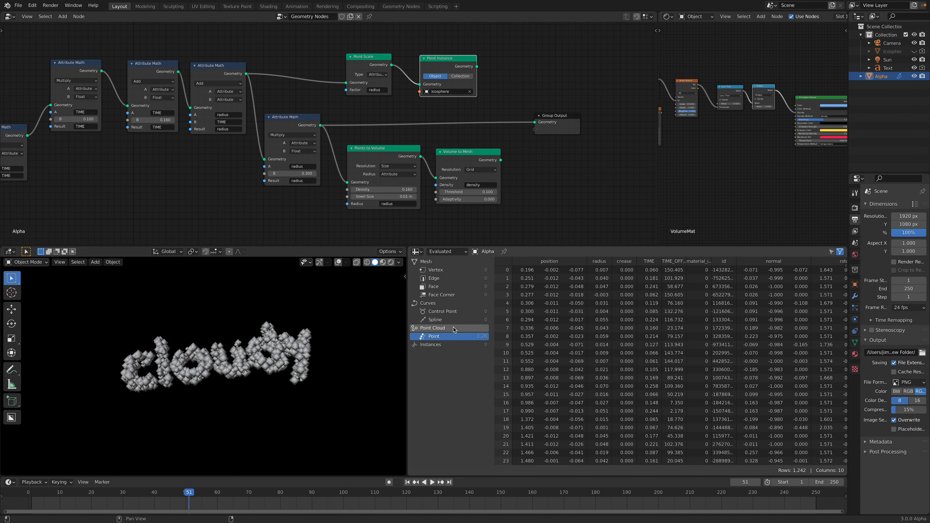
left_click_drag(569, 466, 659, 463)
key("space")
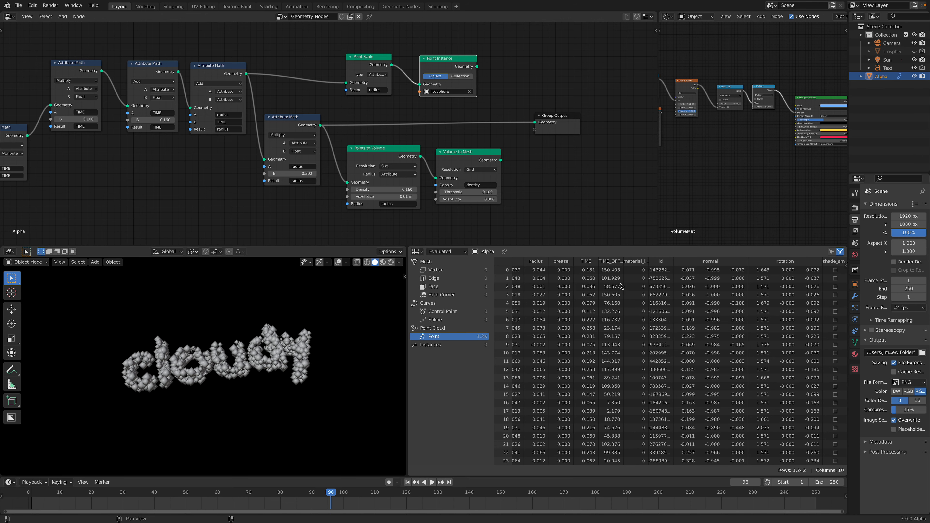
Enlarge the geometry node editor at the expense of the neighbouring shader editor.
scroll(367, 183, "down", 6)
middle_click_drag(323, 172, 422, 167)
middle_click_drag(311, 141, 482, 129)
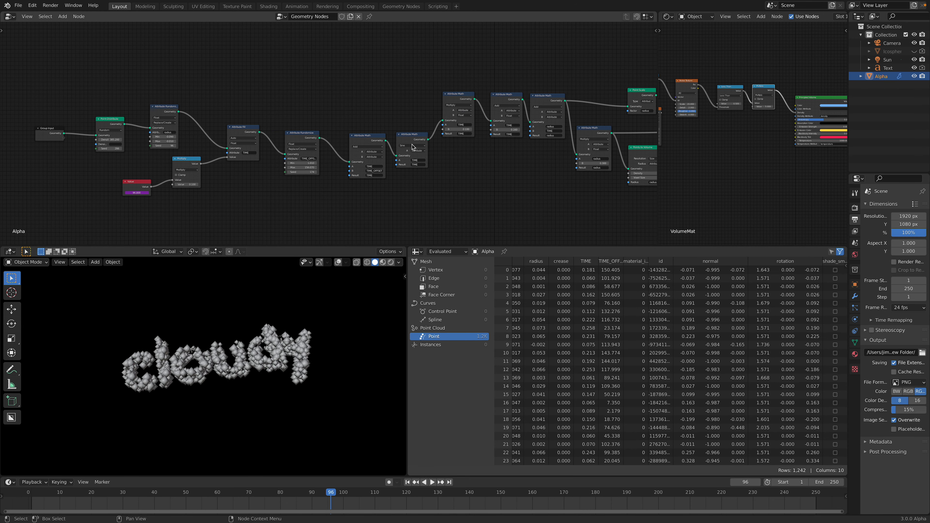
scroll(433, 147, "up", 1)
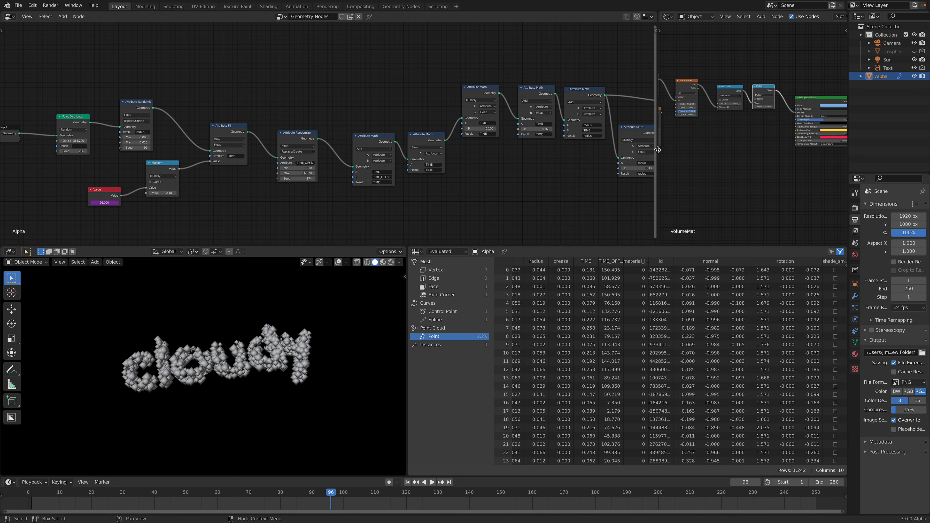
left_click_drag(658, 150, 743, 161)
Shift the Point Scale, Point Instance, Volume to Mesh and Points to Volume nodes slightly upward.
middle_click_drag(626, 141, 328, 154)
scroll(329, 153, "up", 4)
left_click_drag(476, 75, 481, 62)
left_click_drag(562, 74, 564, 56)
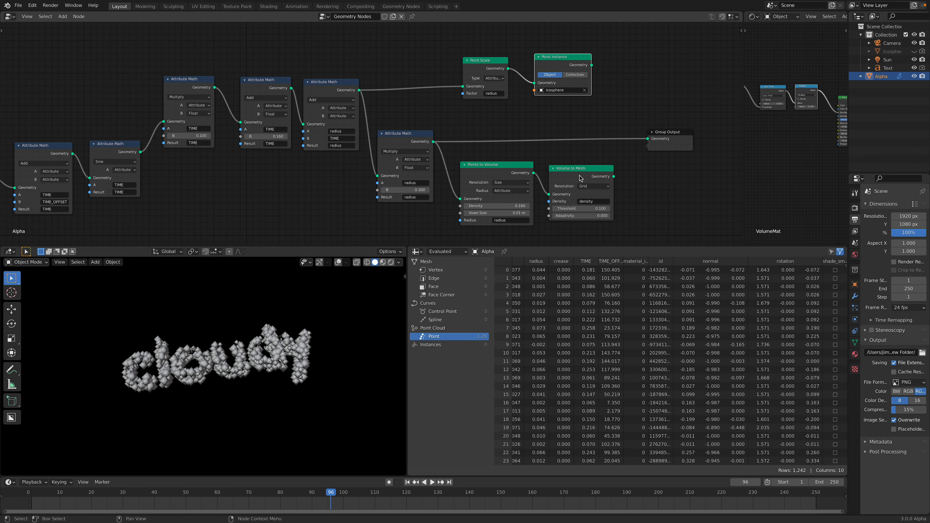
left_click_drag(580, 176, 574, 168)
left_click_drag(484, 161, 485, 153)
Rearrange the Group Input, Point Distribute and radius Attribute Randomize nodes, and widen the radius Attribute Randomize node.
middle_click_drag(222, 119, 522, 90)
left_click_drag(207, 91, 204, 78)
left_click_drag(121, 103, 129, 117)
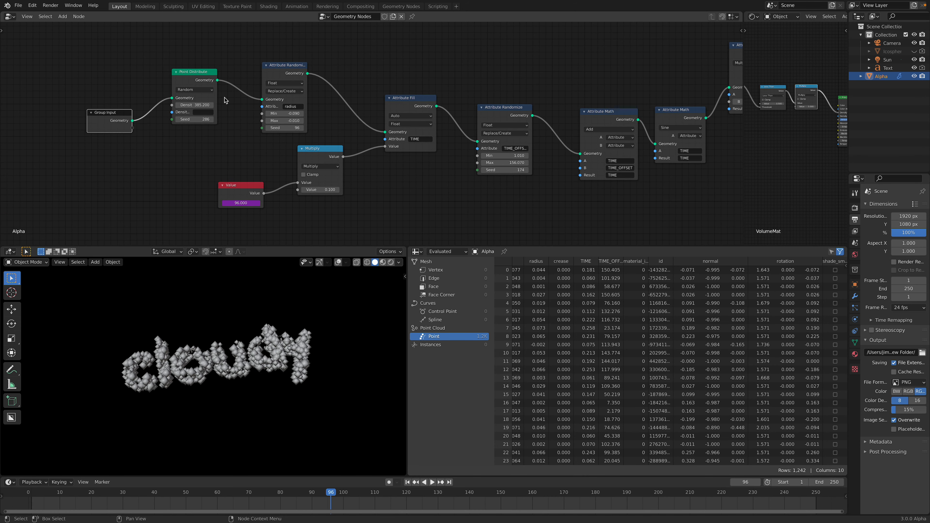
middle_click_drag(220, 95, 158, 123)
left_click_drag(147, 105, 154, 98)
left_click_drag(220, 96, 219, 92)
scroll(217, 110, "up", 1)
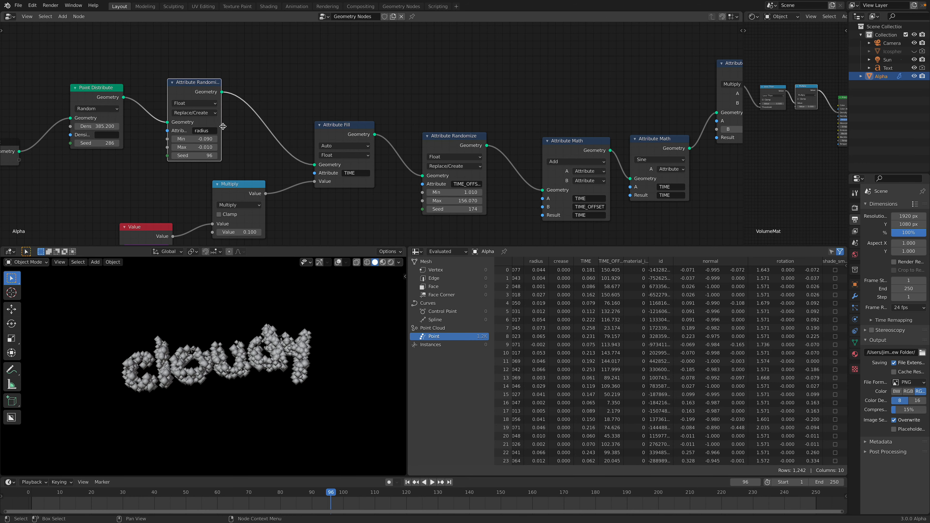
middle_click_drag(196, 114, 207, 109)
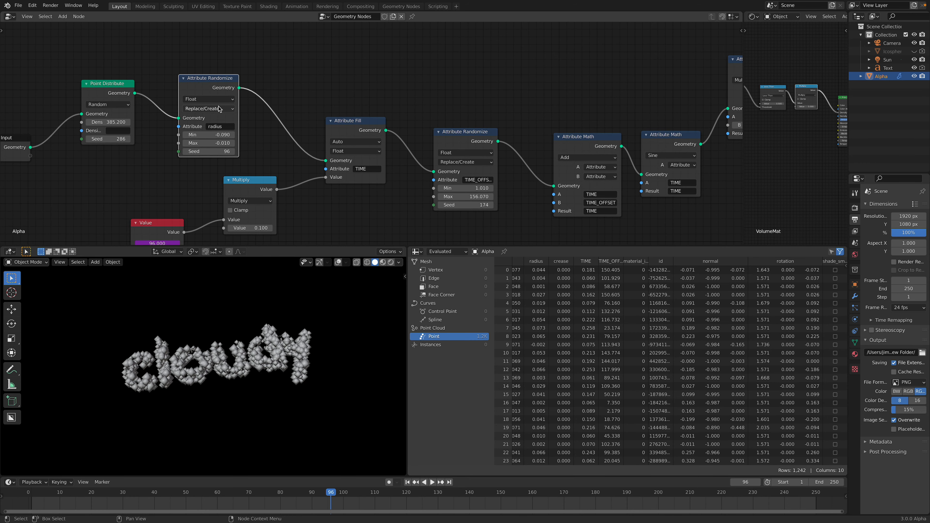
Move the Attribute Fill and TIME_OFFSET Attribute Randomize nodes closer in line, and widen the latter to show its full attribute name.
left_click_drag(343, 121, 340, 105)
middle_click_drag(330, 120, 310, 96)
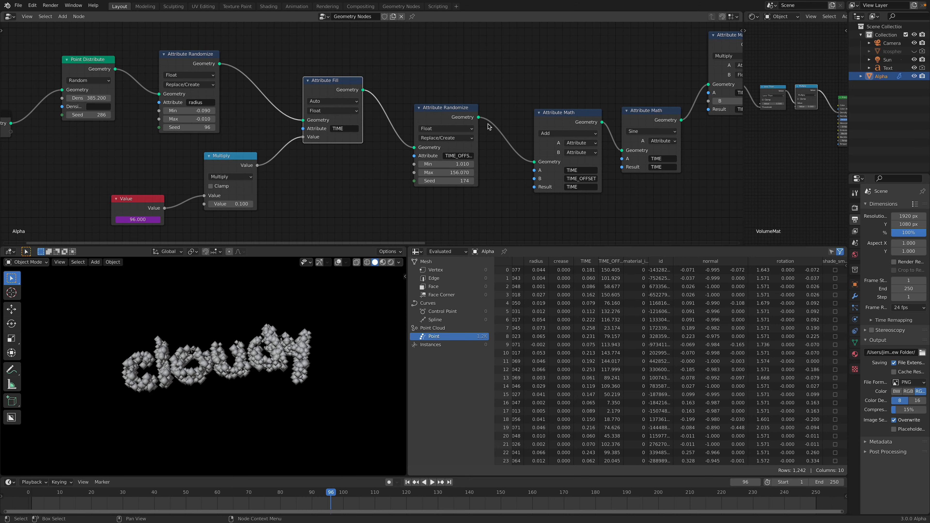
middle_click_drag(544, 226, 504, 235)
left_click_drag(421, 116, 406, 89)
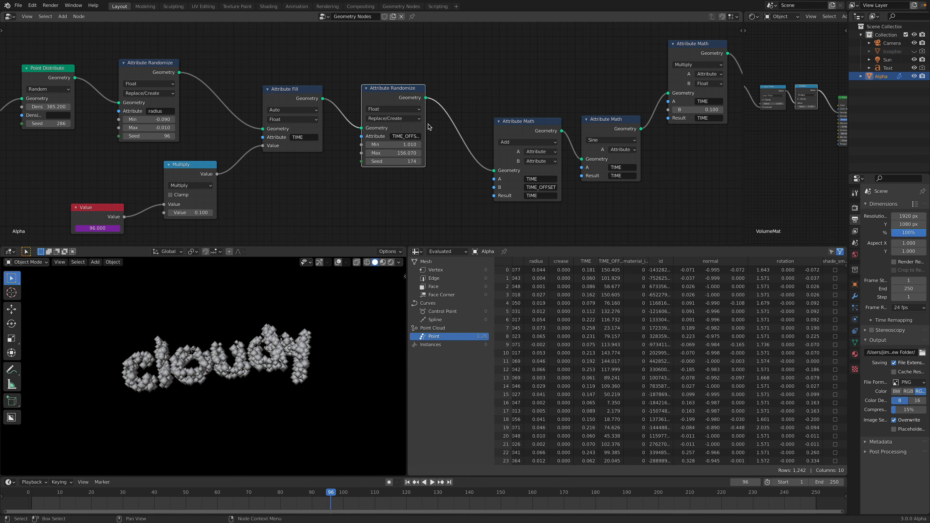
left_click_drag(425, 124, 444, 124)
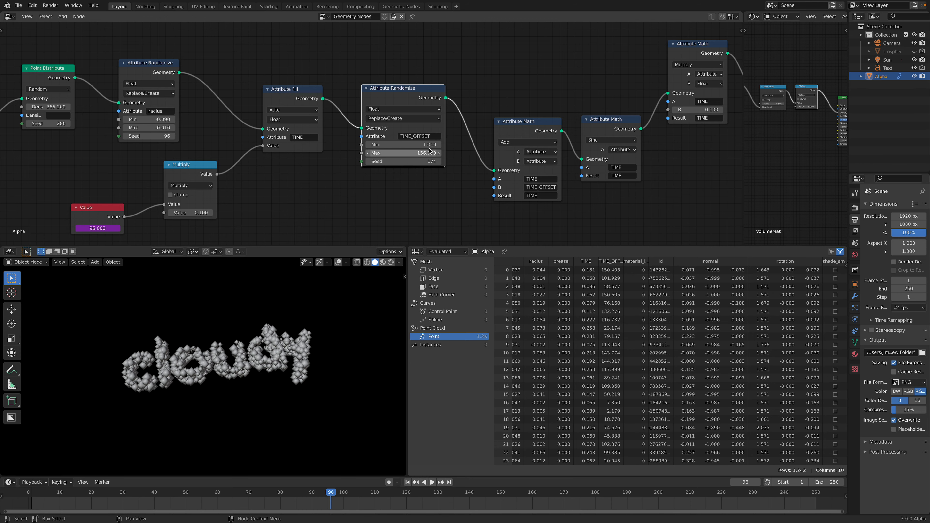
middle_click_drag(415, 153, 349, 147)
left_click_drag(235, 83, 236, 87)
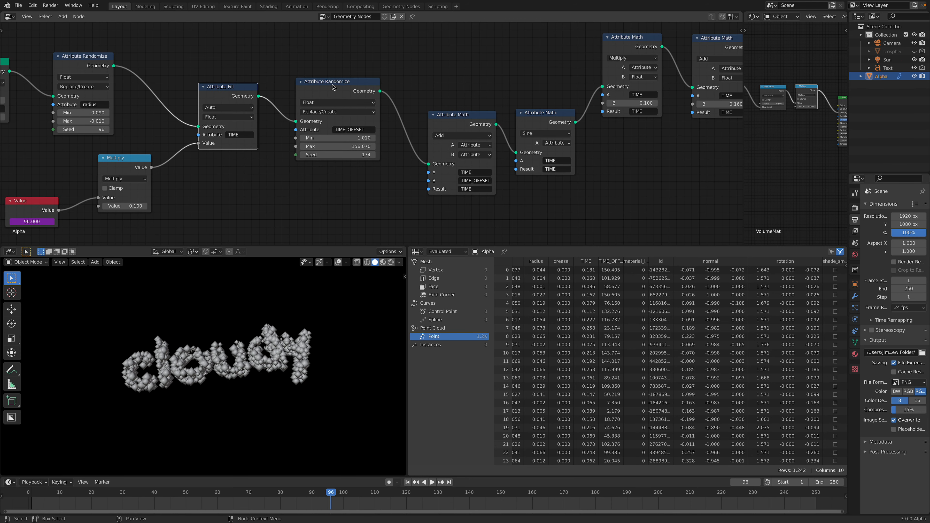
left_click_drag(364, 86, 364, 94)
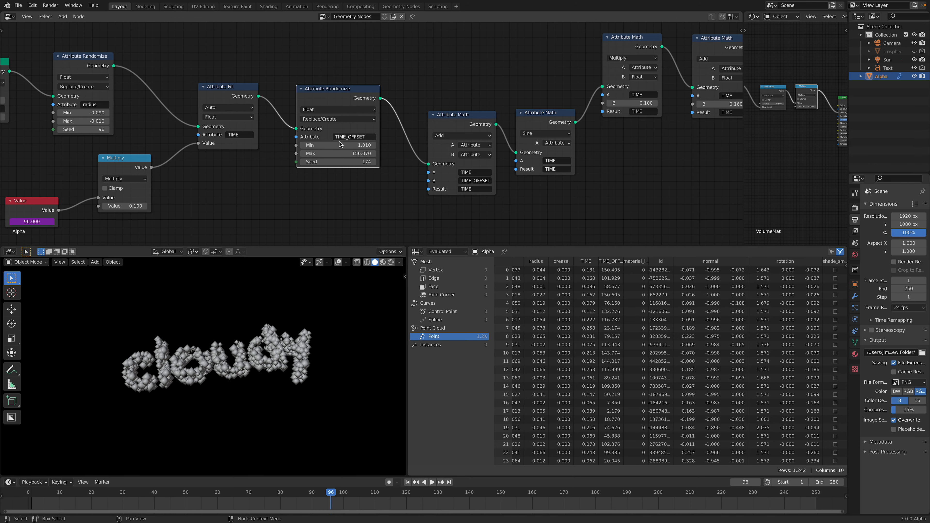
Set the TIME_OFFSET randomization to Max 172.070 and Seed 310, and play the animation across the end of the frame range.
mouse_move(337, 162)
left_mouse_down()
mouse_move(363, 161)
mouse_move(351, 153)
left_mouse_up()
key("space")
left_click(796, 495)
left_click(796, 494)
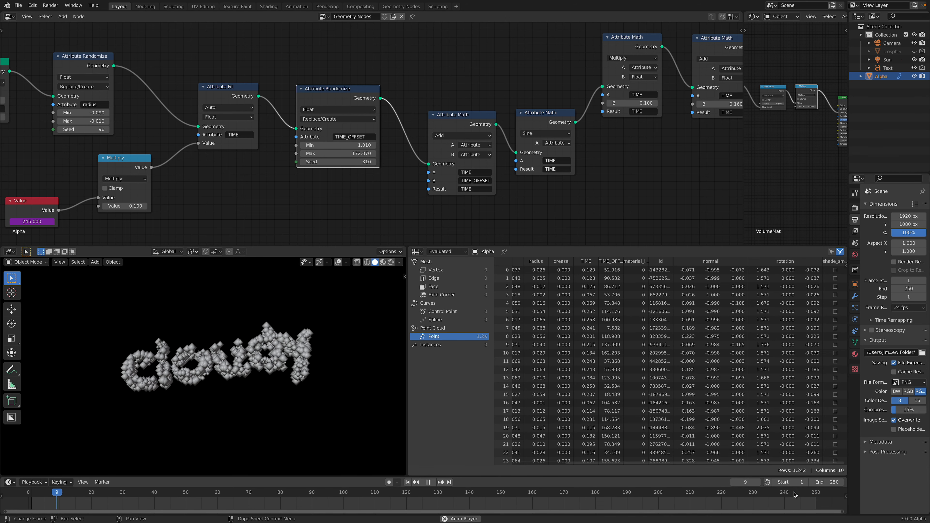
left_click(785, 495)
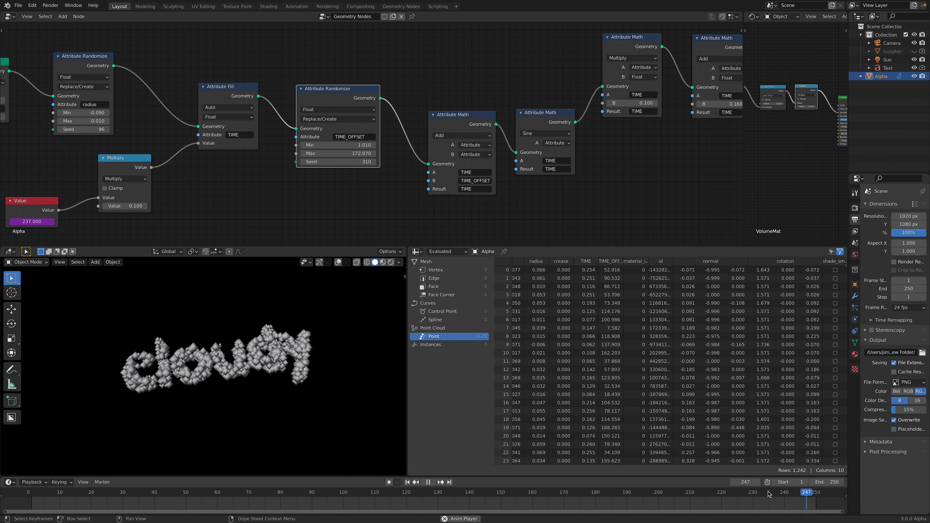
key("space")
Move the Add node that combines TIME and TIME_OFFSET up beside the Attribute Randomize node.
middle_click_drag(439, 212, 365, 213)
left_click_drag(388, 115, 379, 100)
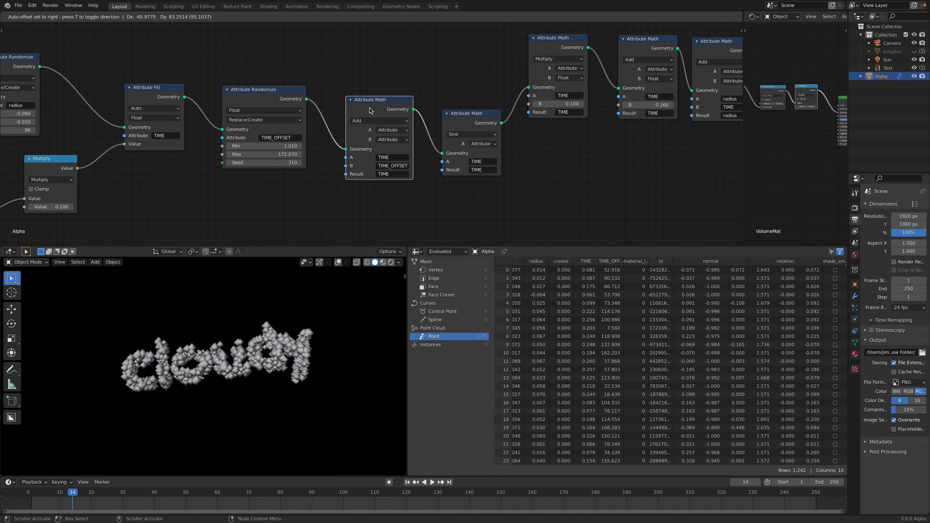
scroll(295, 98, "right", 3)
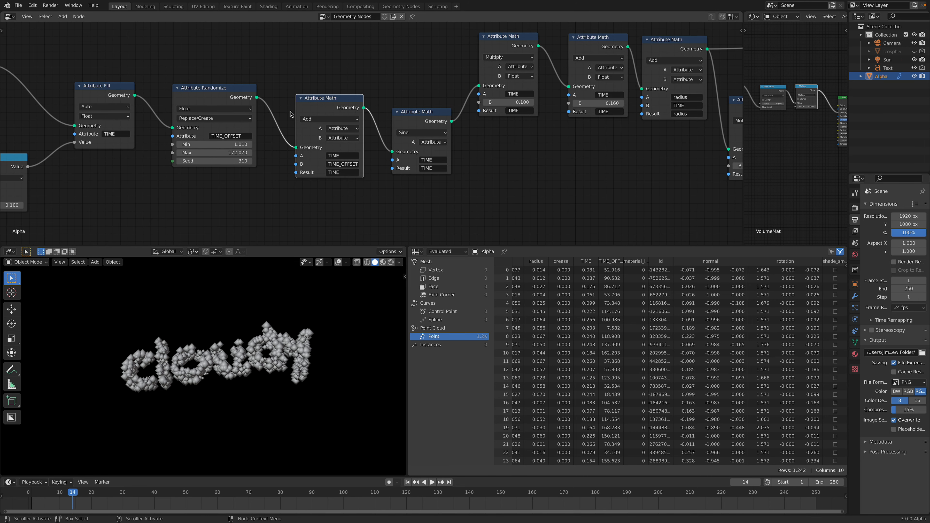
left_click_drag(334, 99, 329, 108)
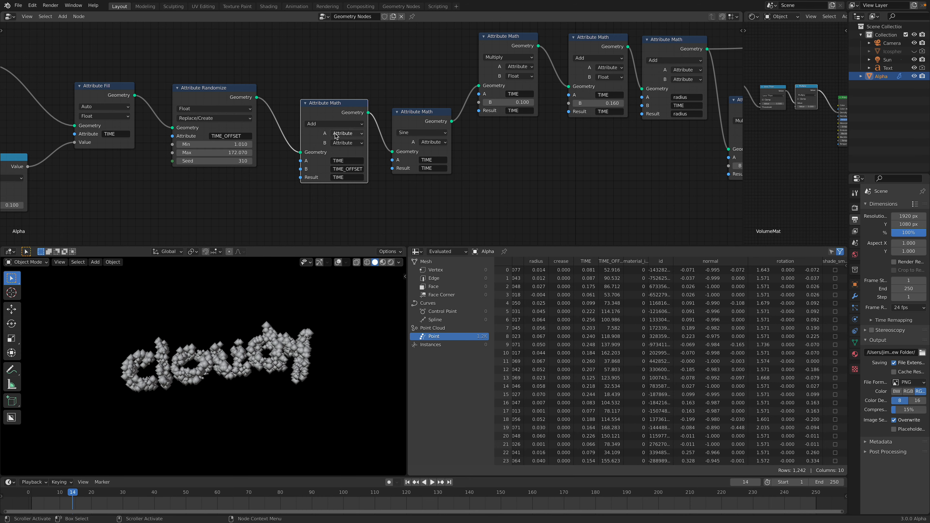
Reposition the Sine Attribute Math node and the TIME_OFFSET Add node feeding it.
scroll(336, 135, "up", 1)
middle_click_drag(337, 133, 292, 141)
left_click_drag(382, 117, 372, 108)
scroll(367, 166, "up", 2)
middle_click_drag(367, 166, 324, 168)
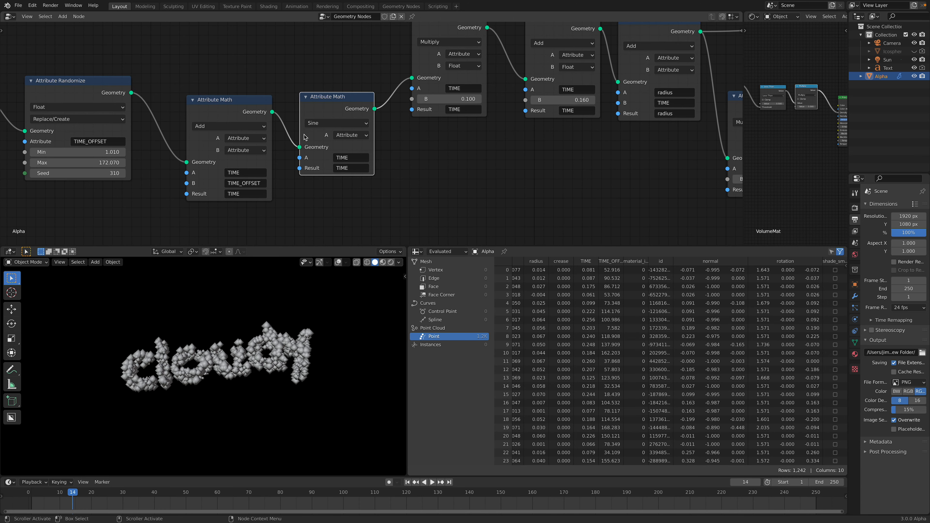
left_click_drag(324, 106, 321, 102)
left_click_drag(244, 107, 223, 102)
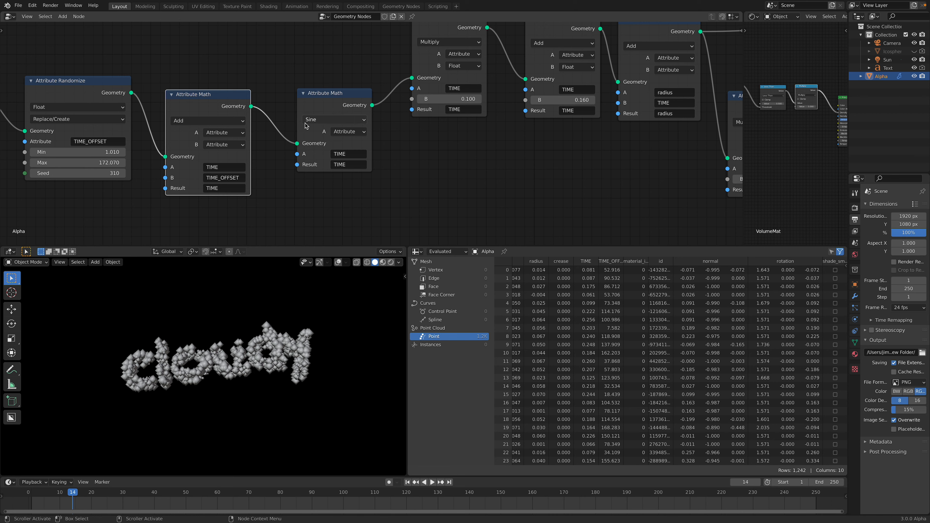
left_click_drag(326, 107, 317, 104)
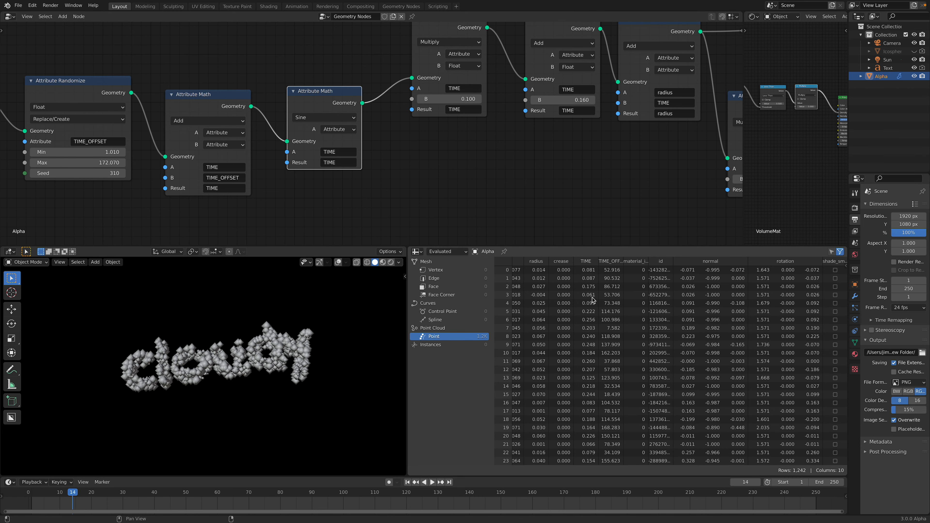
Nudge the TIME Multiply node with factor 0.100 and raise the Sine node next to it.
middle_click_drag(447, 121, 341, 174)
left_click_drag(352, 74, 348, 75)
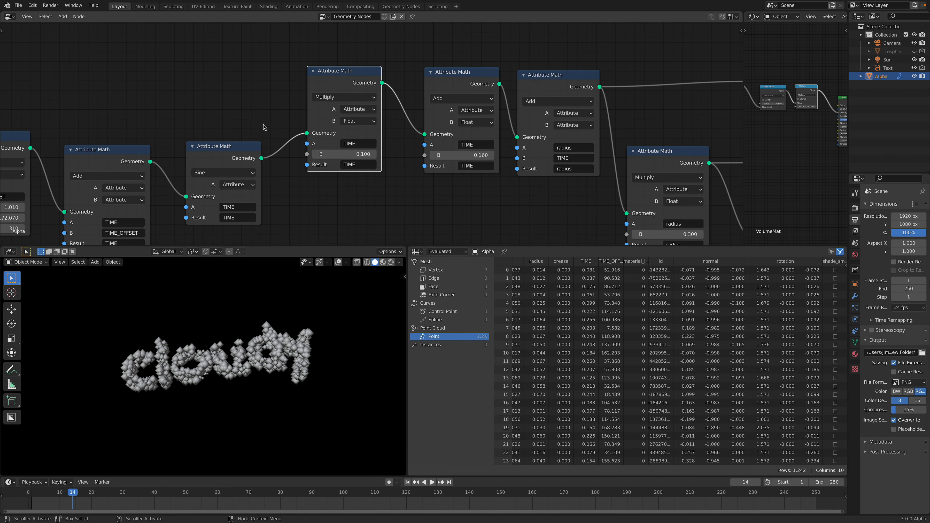
left_click_drag(237, 156, 248, 113)
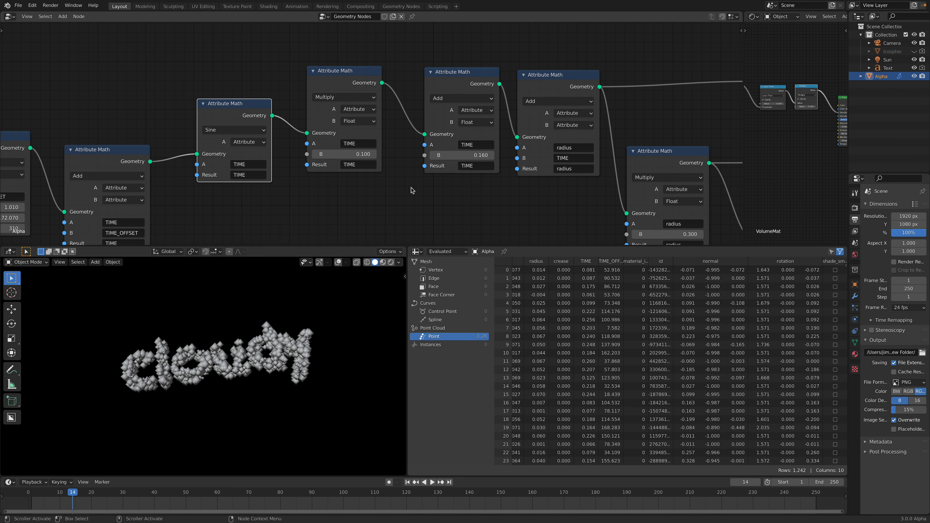
Adjust the positions of the 0.160 Add node and the Add node that combines radius and TIME.
middle_click_drag(412, 190, 297, 184)
left_click_drag(346, 144, 337, 144)
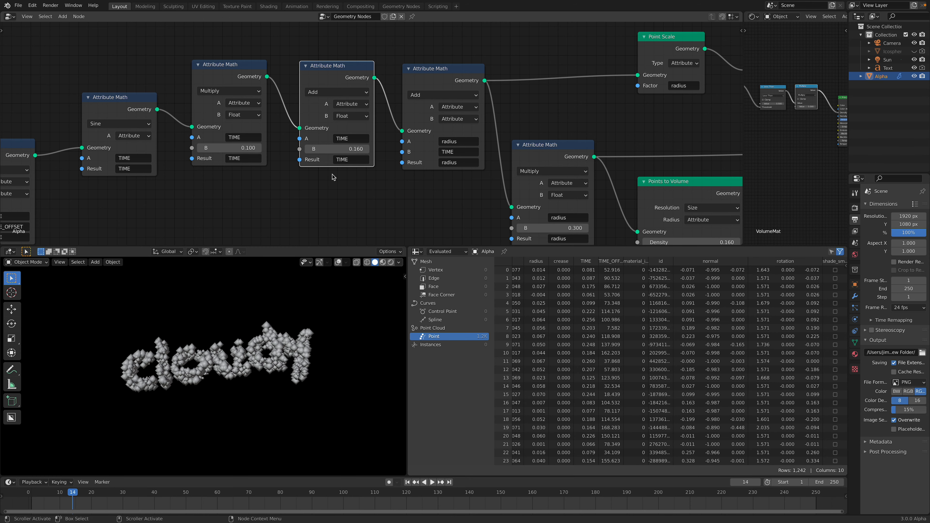
middle_click_drag(451, 84, 343, 95)
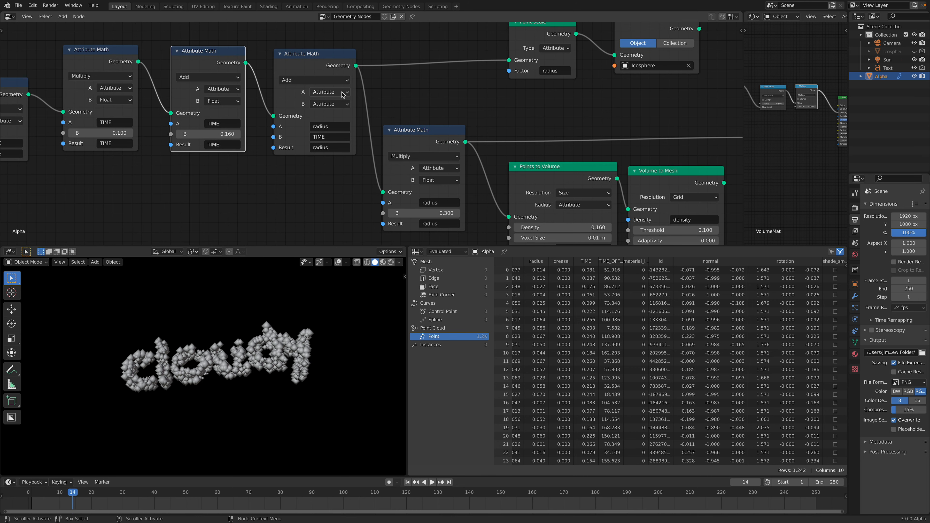
left_click_drag(311, 55, 309, 50)
Rearrange the radius Multiply, Points to Volume and Volume to Mesh nodes in front of the Group Output.
middle_click_drag(420, 131, 269, 98)
left_click_drag(275, 100, 282, 100)
middle_click_drag(302, 275, 321, 316)
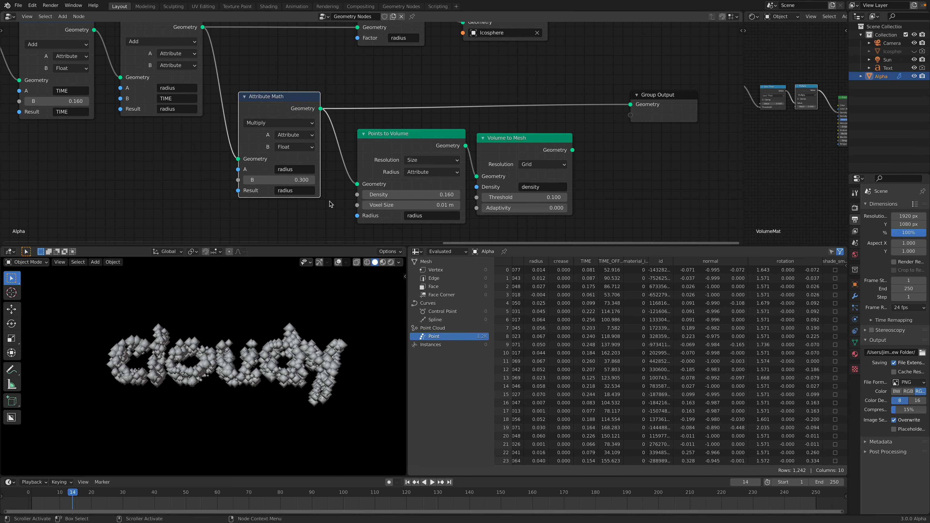
scroll(351, 152, "down", 1)
middle_click_drag(365, 148, 360, 157)
left_click_drag(374, 146, 362, 151)
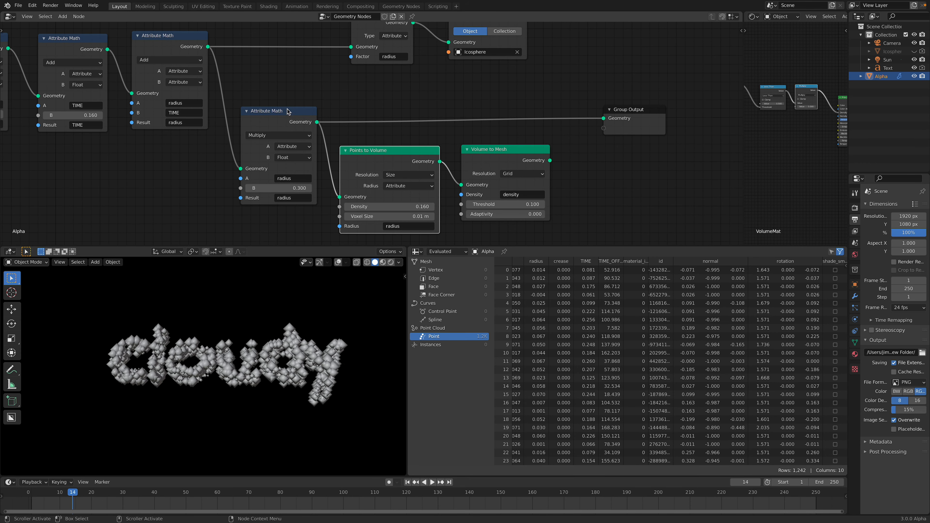
left_click_drag(287, 109, 288, 97)
left_click_drag(385, 154, 390, 151)
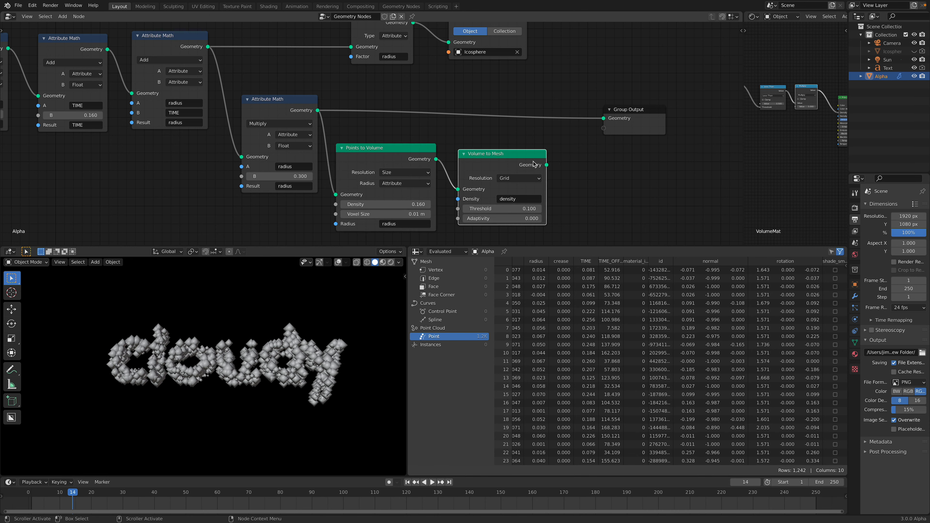
Connect Volume to Mesh to the Group Output and play the animation to frame 160 in a widened 3D viewport.
left_click_drag(546, 166, 604, 118)
key("space")
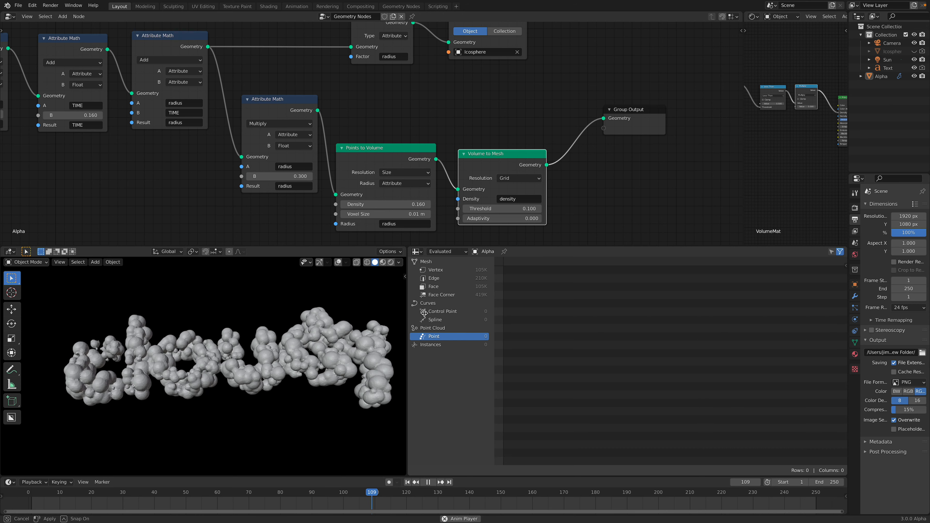
left_click_drag(407, 319, 484, 323)
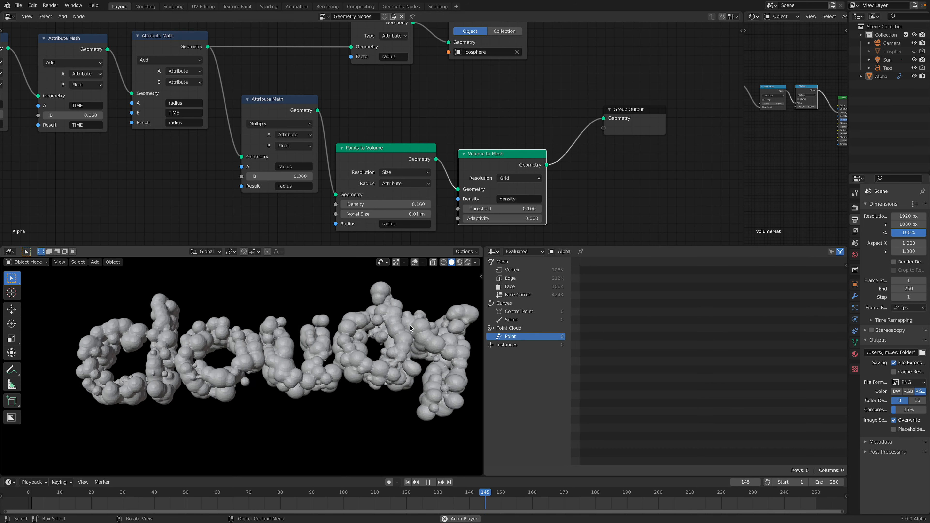
key("space")
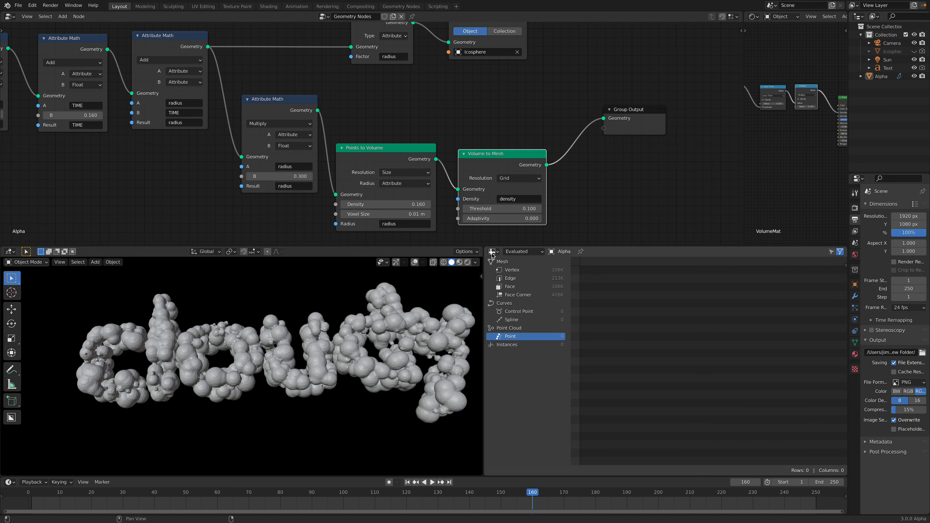
scroll(303, 309, "down", 2)
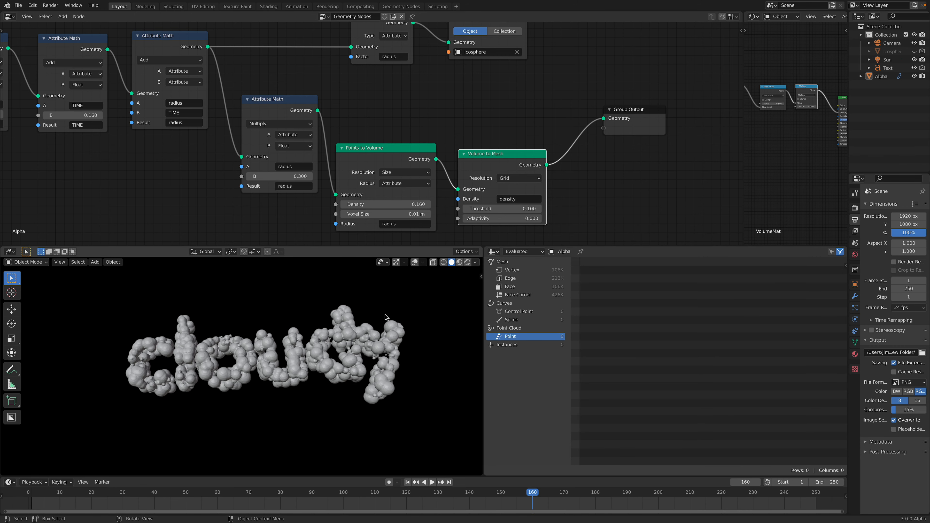
Raise the Points to Volume node and connect its geometry directly to the Group Output, bypassing Volume to Mesh.
middle_click_drag(507, 116, 494, 153)
left_click_drag(377, 47, 379, 50)
middle_click_drag(443, 188, 429, 134)
left_click_drag(401, 133, 575, 101)
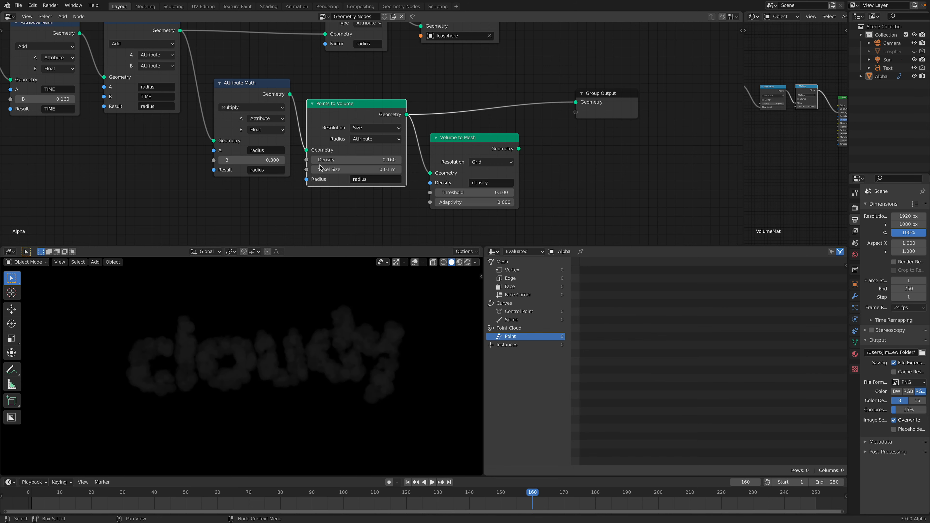
Play the cloud volume animation to frame 199 and reconnect Volume to Mesh to the Group Output.
key("space")
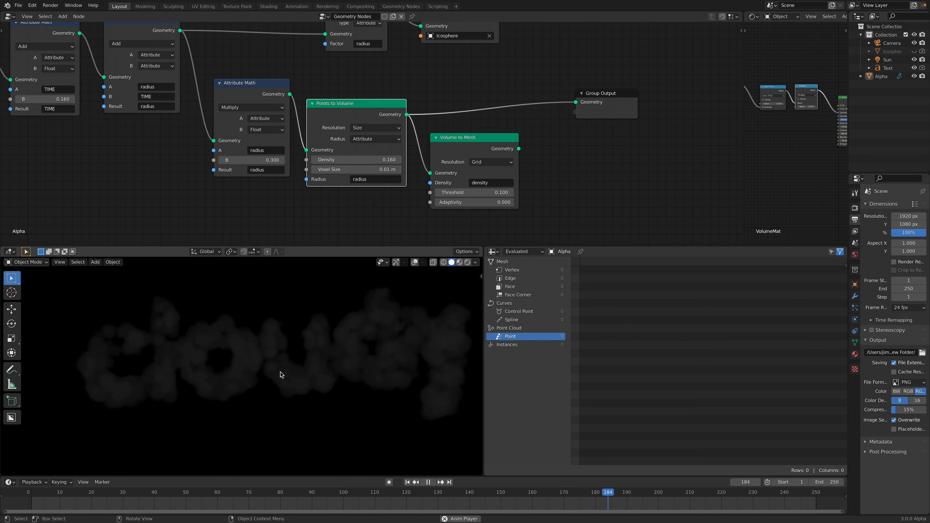
key("space")
left_click_drag(519, 148, 576, 102)
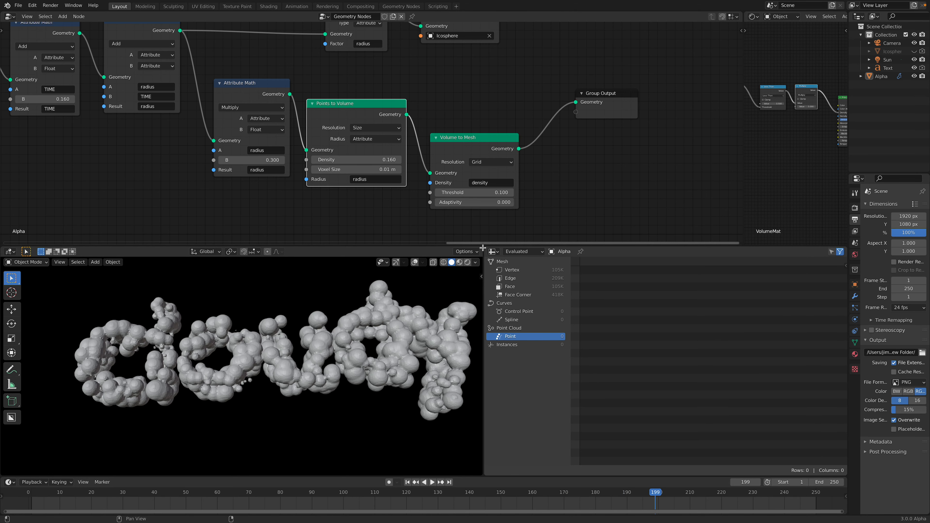
Expand the 3D viewport over the spreadsheet area and frame the whole cloudy text in it.
left_click_drag(483, 249, 523, 297)
scroll(542, 313, "down", 4)
scroll(586, 316, "up", 2)
middle_click_drag(636, 313, 608, 320, "shift")
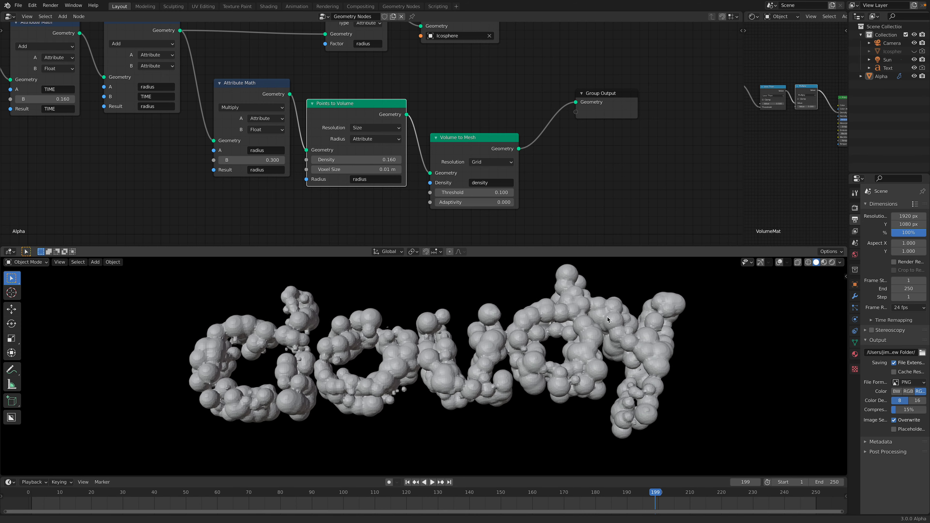
Preview the cloud mesh in rendered shading, raise the Volume to Mesh node slightly, and return to solid shading.
left_click(833, 263)
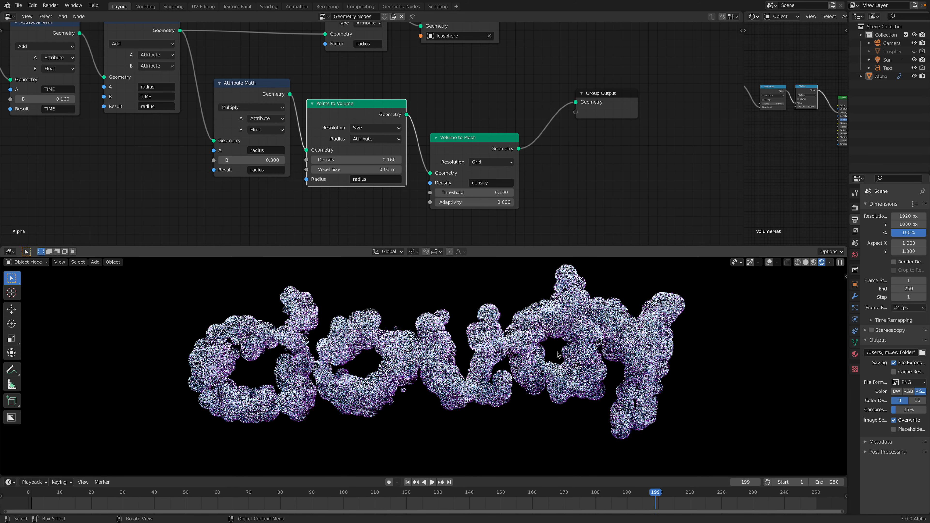
left_click_drag(470, 146, 480, 135)
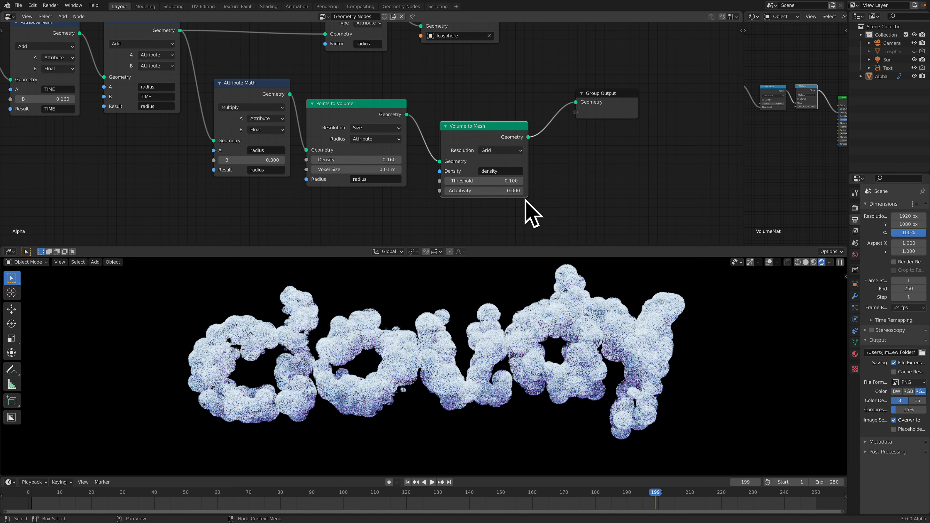
left_click(806, 262)
Save a copy of the scene on the Desktop as volume_gm_010_bubblyX.blend.
left_click(19, 7)
left_click(35, 71)
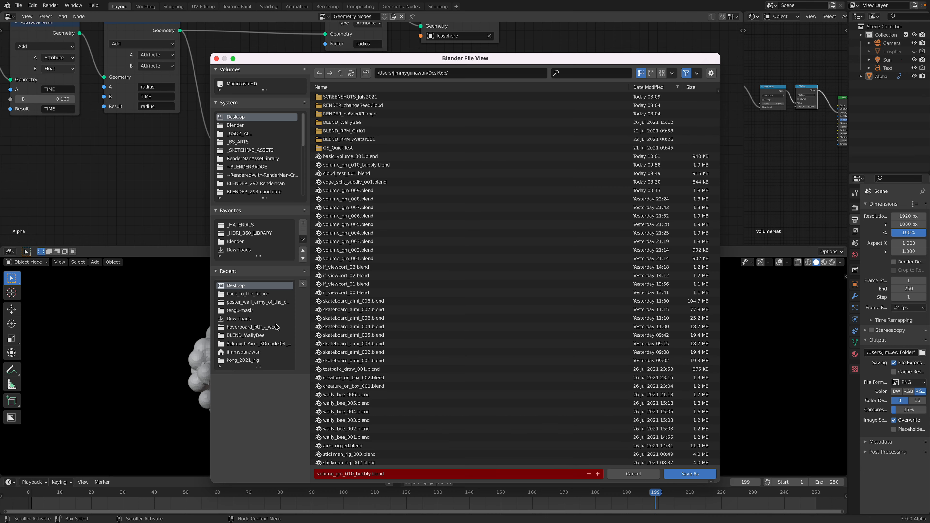
left_click(369, 473)
left_click(371, 473)
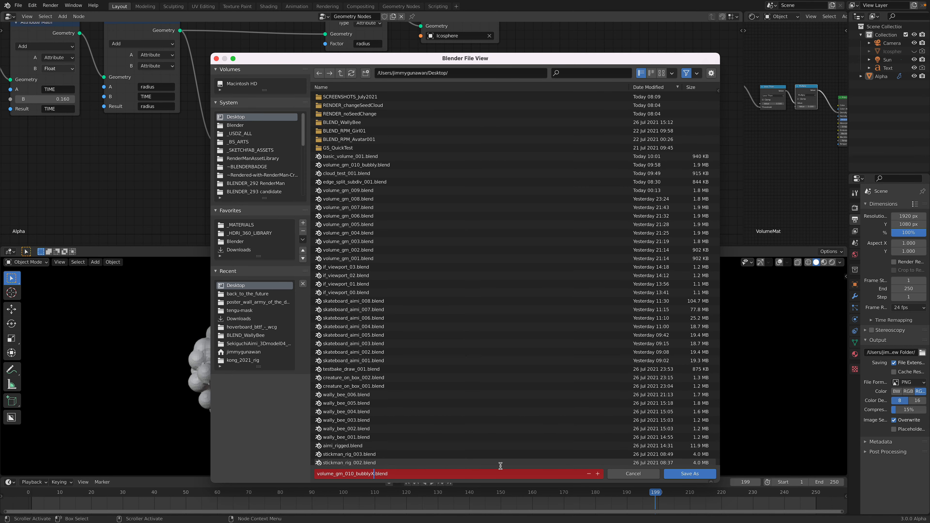
type("X")
left_click(678, 474)
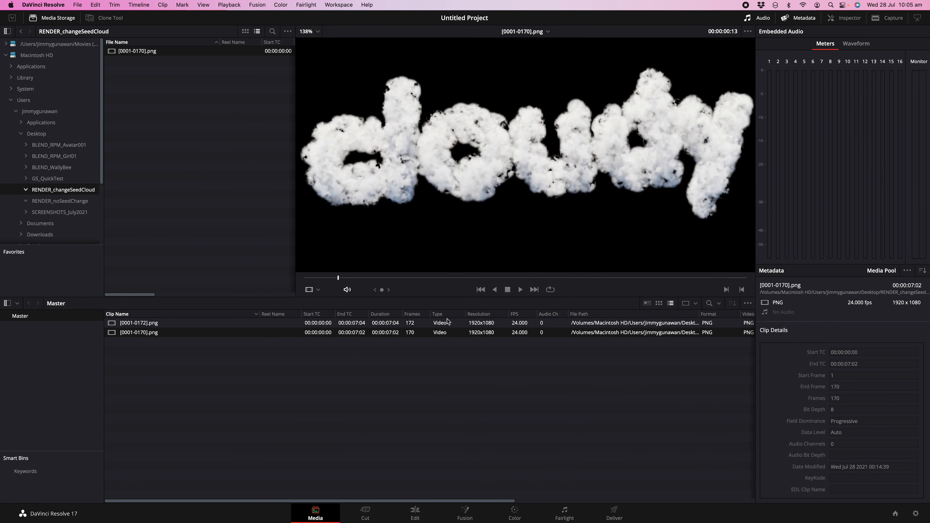
Switch to Blender 2.93, delete all the default objects and make its window full screen.
key("ctrl+Up")
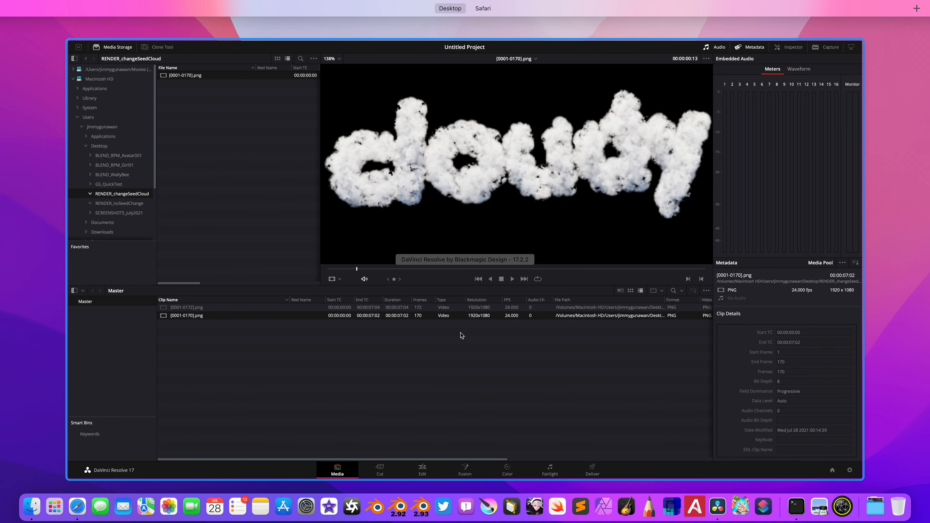
left_click(422, 475)
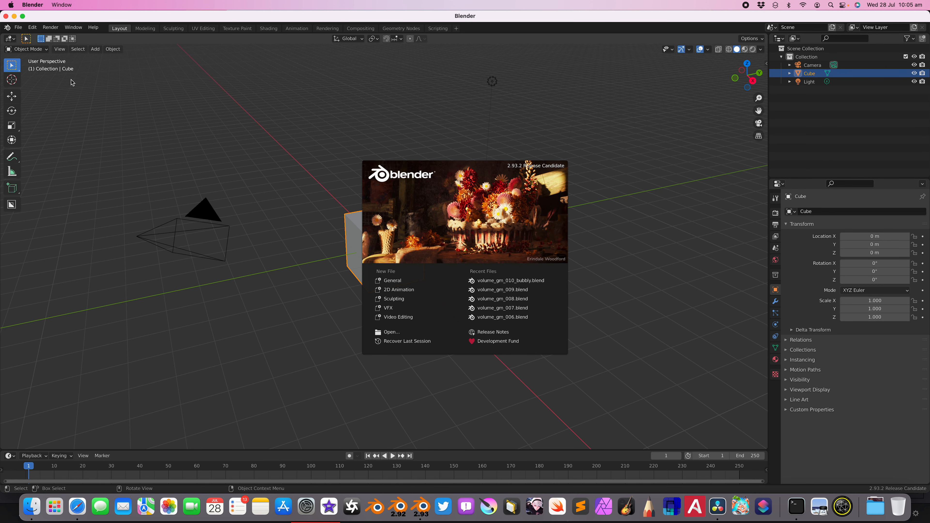
left_click(107, 99)
key("a")
key("Delete")
left_click(21, 15)
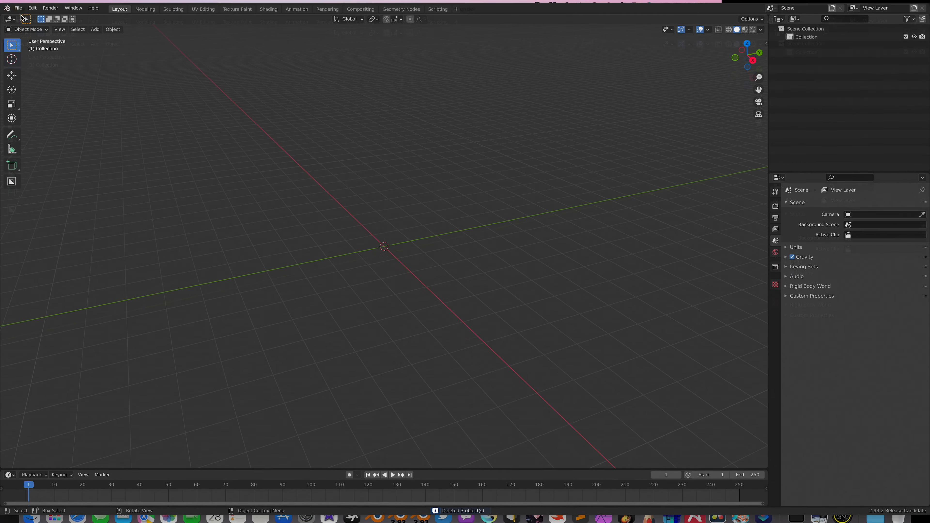
Open volume_gm_010_bubblyX.blend from the Desktop, discarding the untitled scene.
left_click(18, 5)
left_click(32, 25)
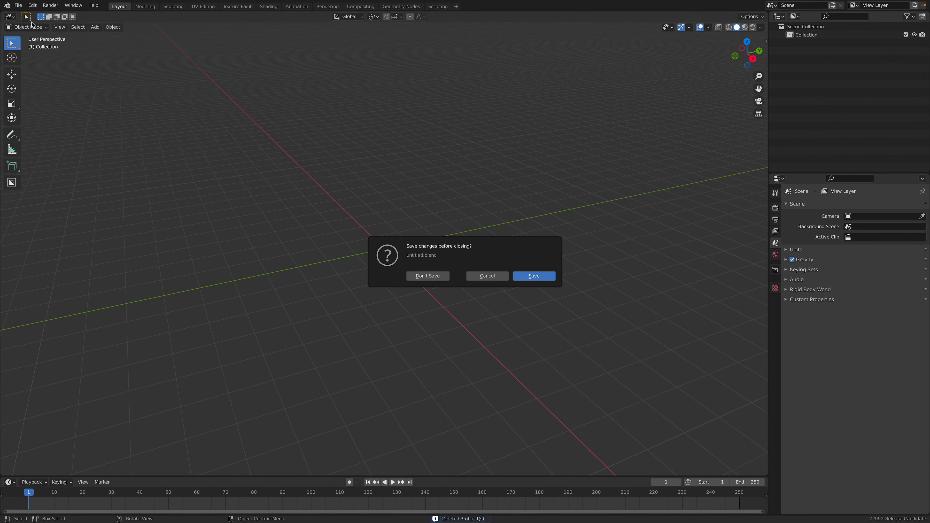
left_click(440, 275)
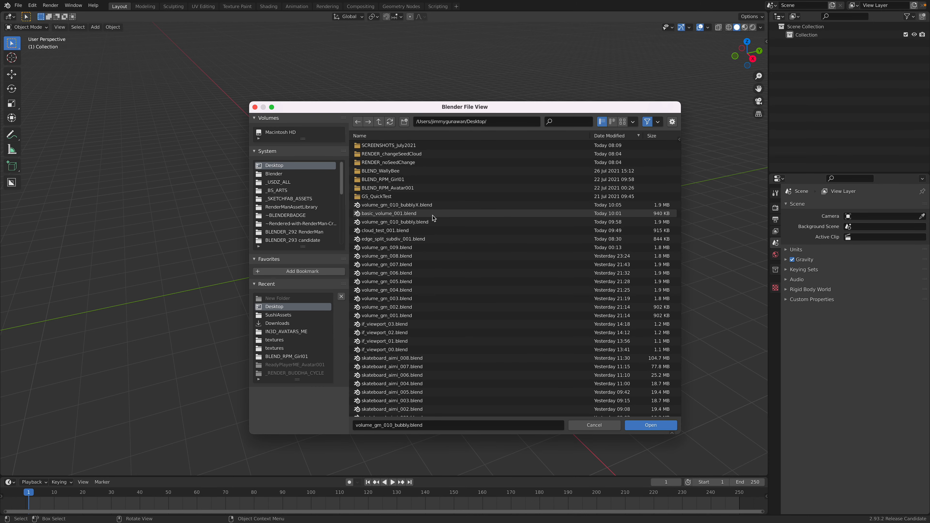
left_click(445, 205)
left_click(642, 425)
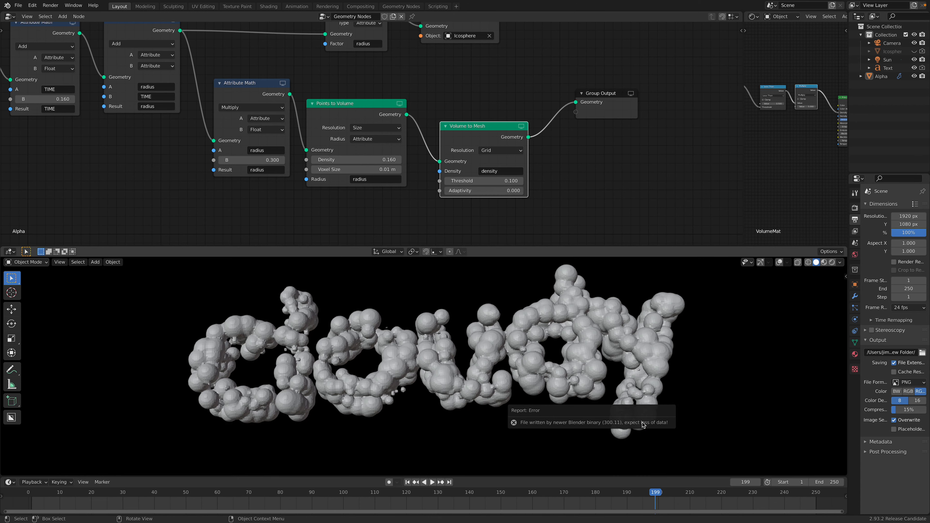
Play the cloud mesh animation to frame 232 and shift the Volume to Mesh node slightly.
key("space")
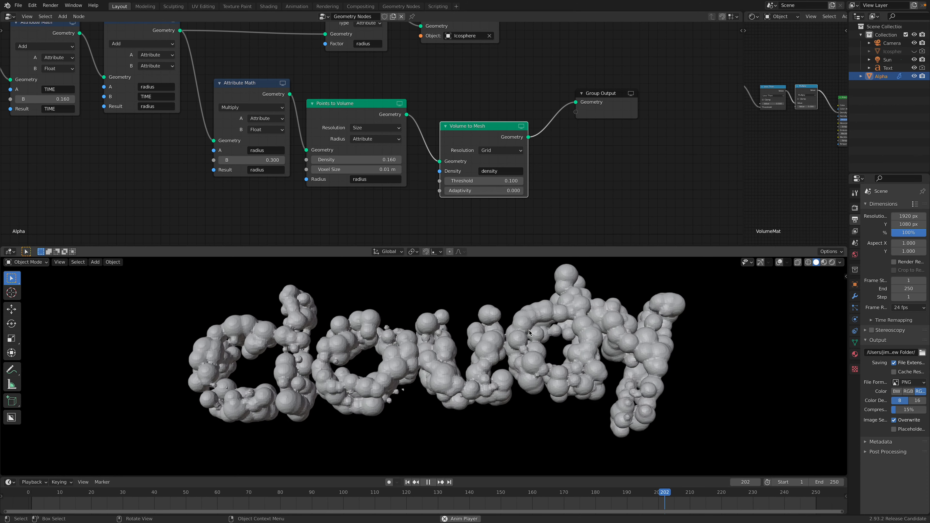
key("space")
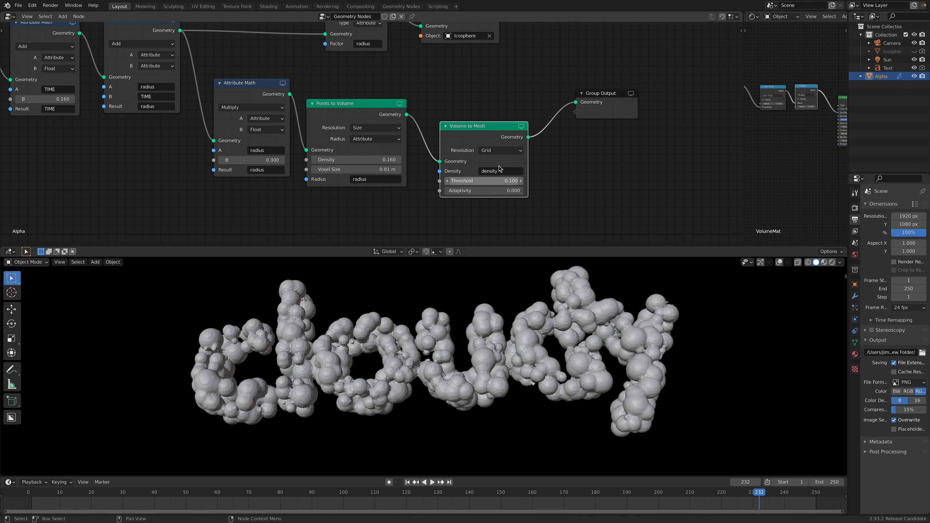
middle_click_drag(481, 128, 473, 108)
left_click_drag(473, 109, 476, 111)
Display the cloud mesh in rendered shading in a taller 3D viewport and capture a screenshot of the text.
left_click(832, 262)
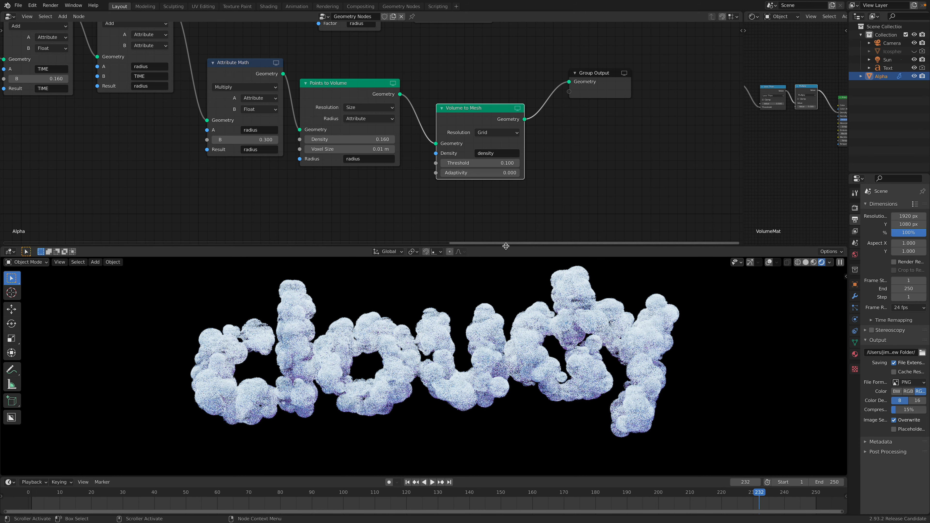
left_click_drag(506, 247, 505, 175)
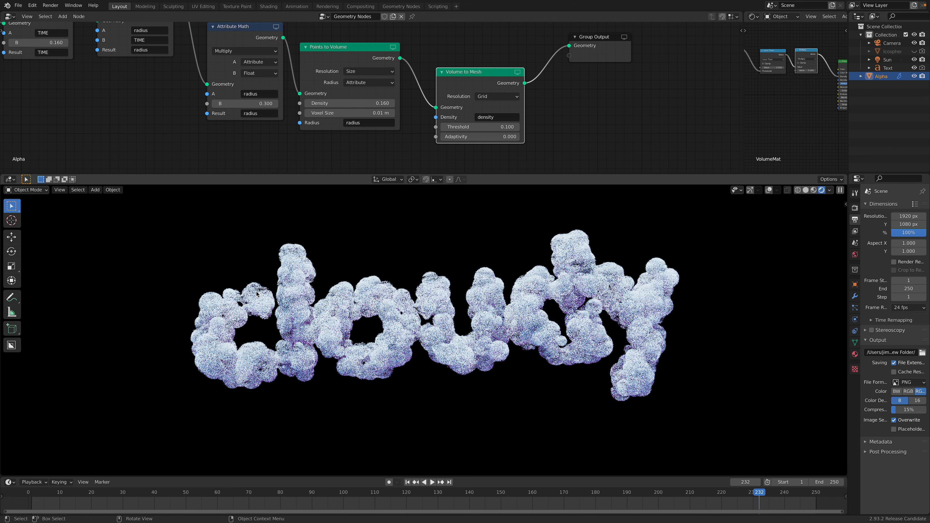
key("ctrl+b")
left_click_drag(153, 207, 694, 441)
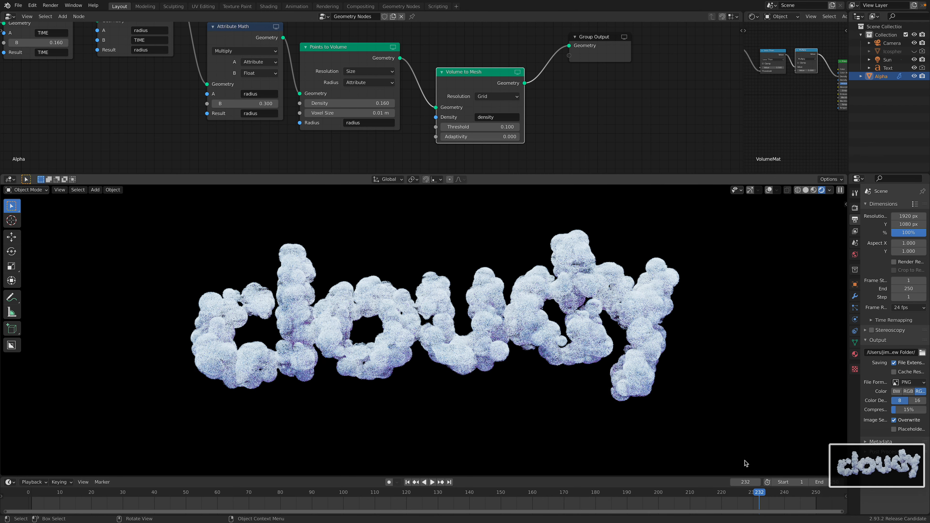
Connect Points to Volume directly to the Group Output and capture a screenshot of the rendered volume text.
left_click_drag(400, 59, 569, 45)
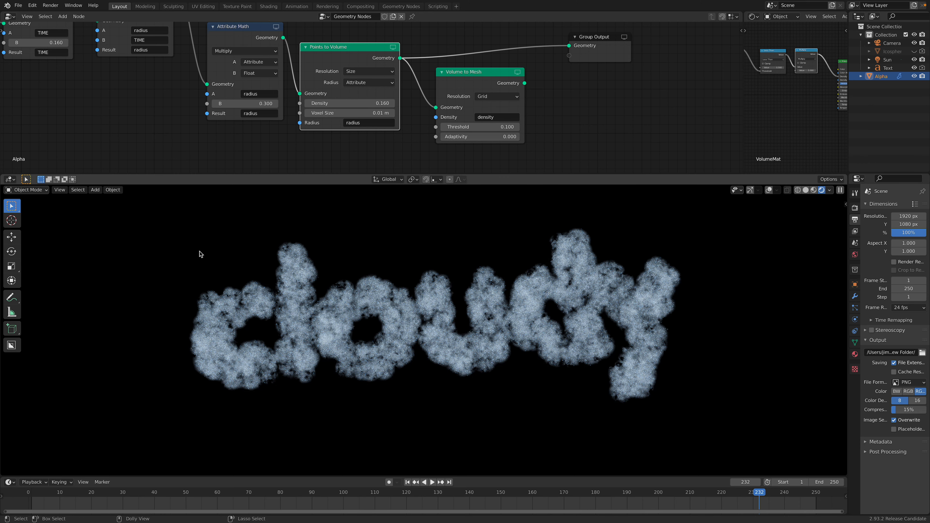
left_click_drag(161, 210, 692, 443)
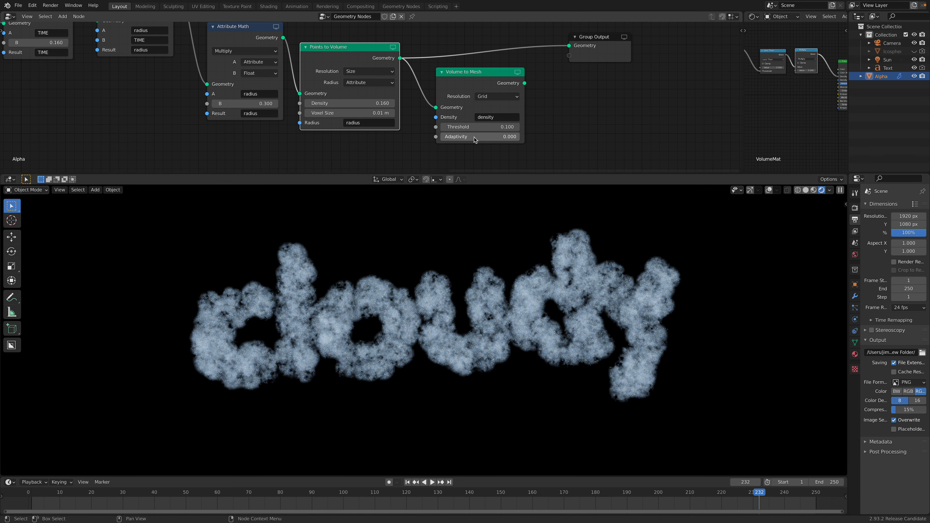
Advance to frame 246 and compare the rendered Volume to Mesh output with the direct Points to Volume output.
key("space")
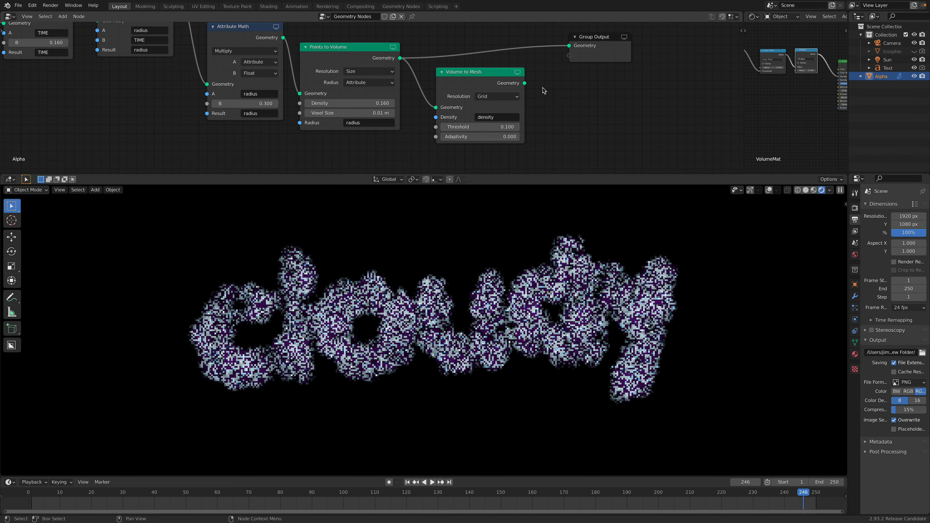
left_click_drag(525, 83, 568, 46)
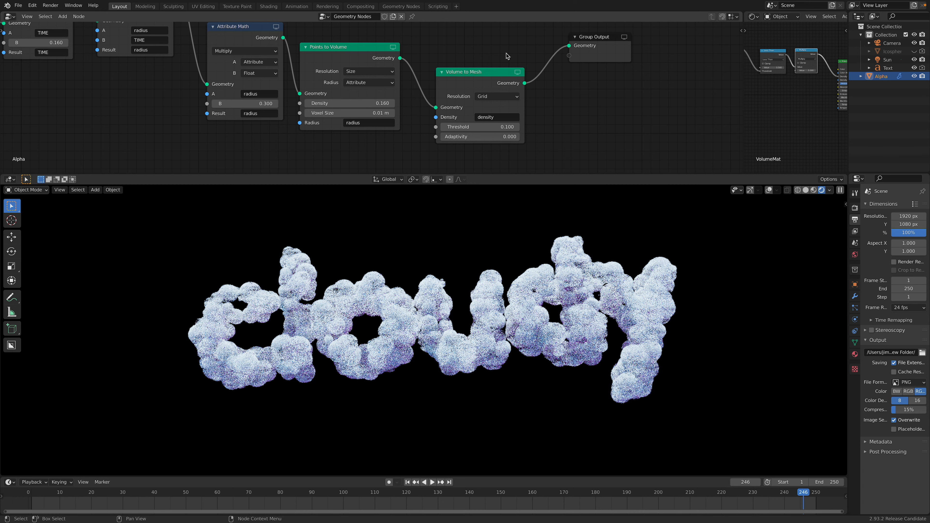
left_click_drag(403, 59, 569, 46)
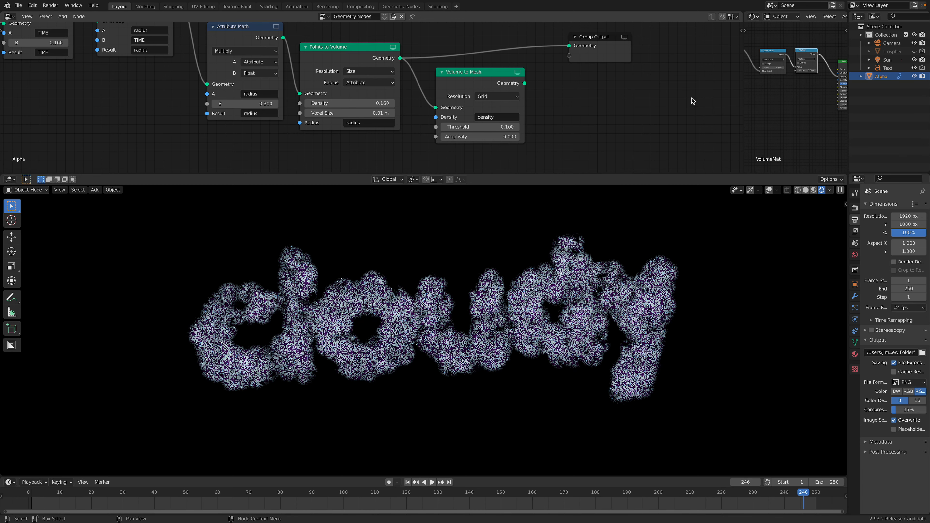
Reposition the Point Scale and Point Instance nodes and connect Point Instance to the Group Output, with the material node area widened.
left_click_drag(742, 103, 636, 102)
middle_click_drag(454, 72, 434, 137)
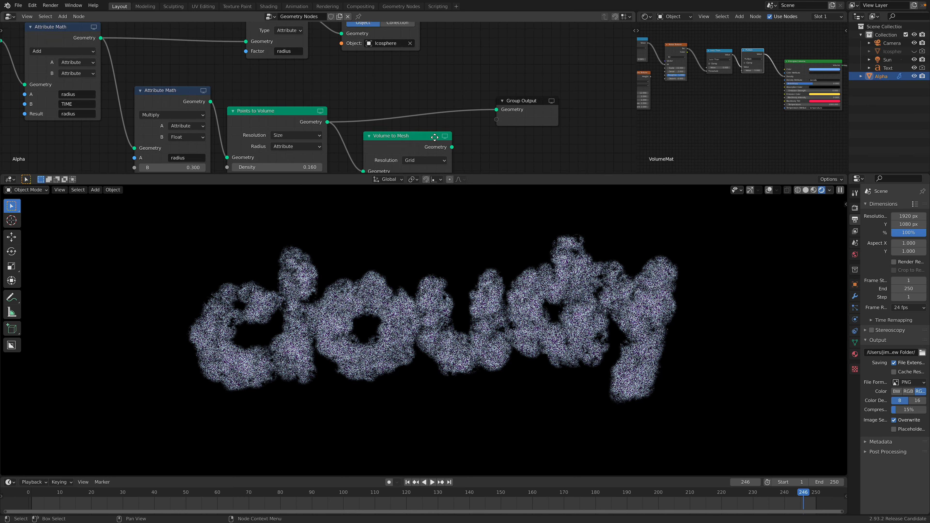
scroll(434, 137, "up", 2)
left_click(274, 43)
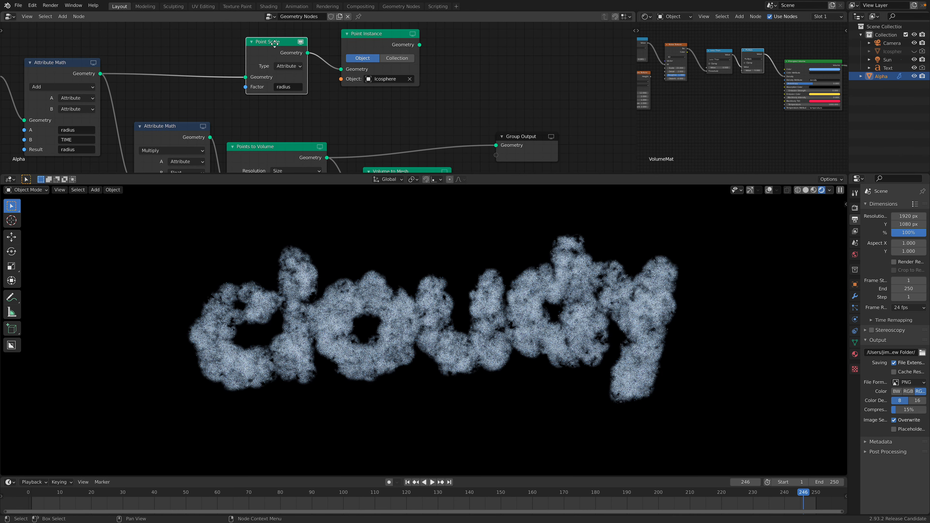
left_click_drag(274, 43, 272, 38)
left_click_drag(415, 34, 408, 37)
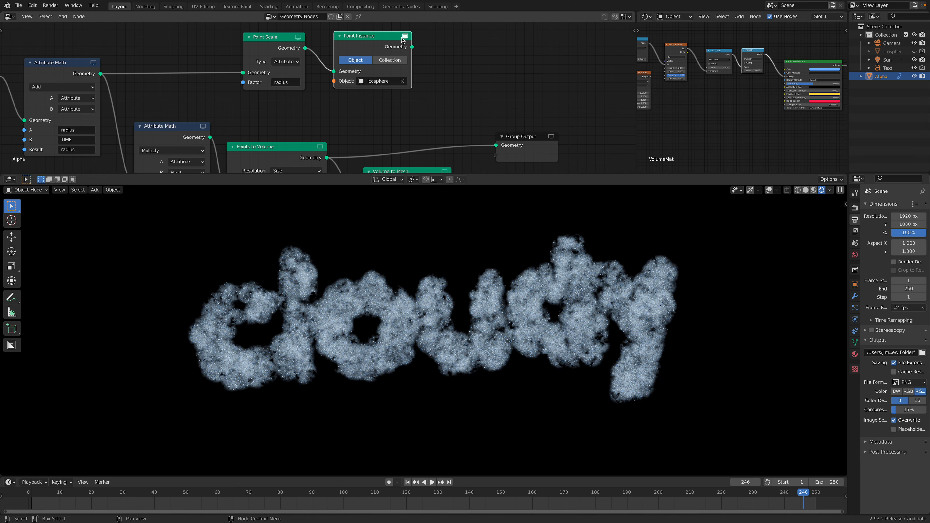
middle_click_drag(426, 64, 391, 32)
left_click_drag(390, 32, 517, 120)
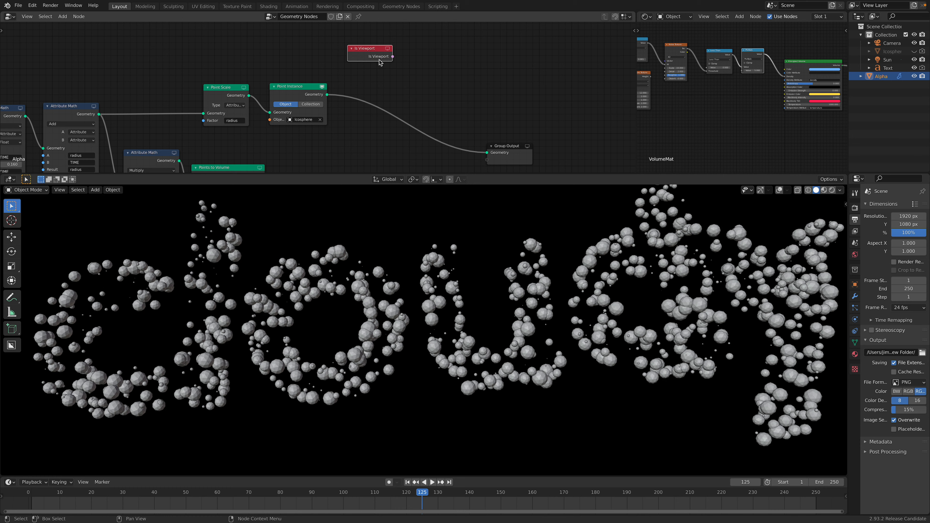
Try to add a Switch node to the geometry node tree by searching for "swit".
middle_click_drag(425, 90, 391, 91)
key("shift+a")
left_click(401, 86)
type("swi")
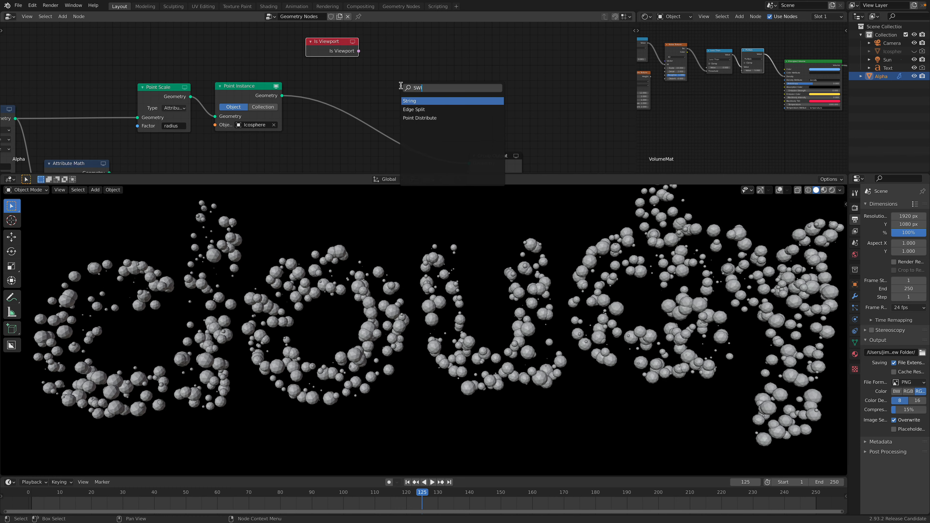
key("BackSpace")
key("BackSpace")
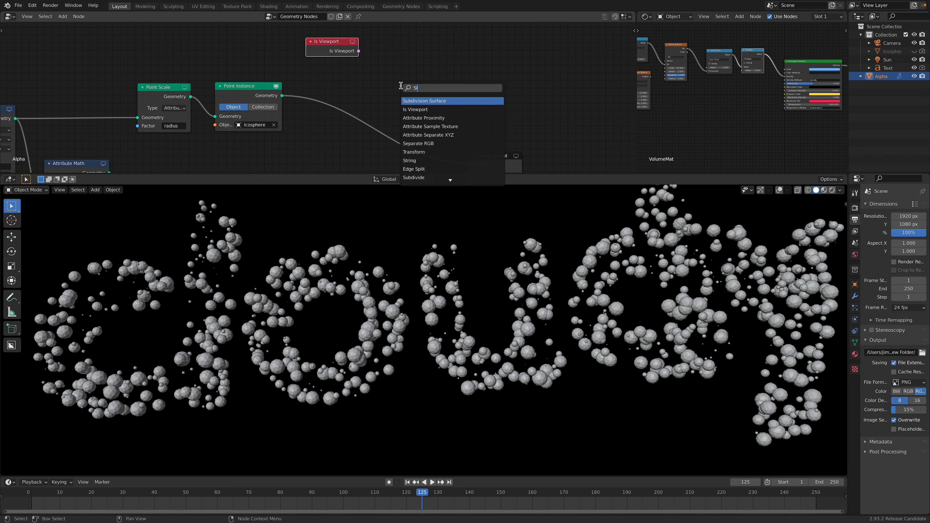
type("wit")
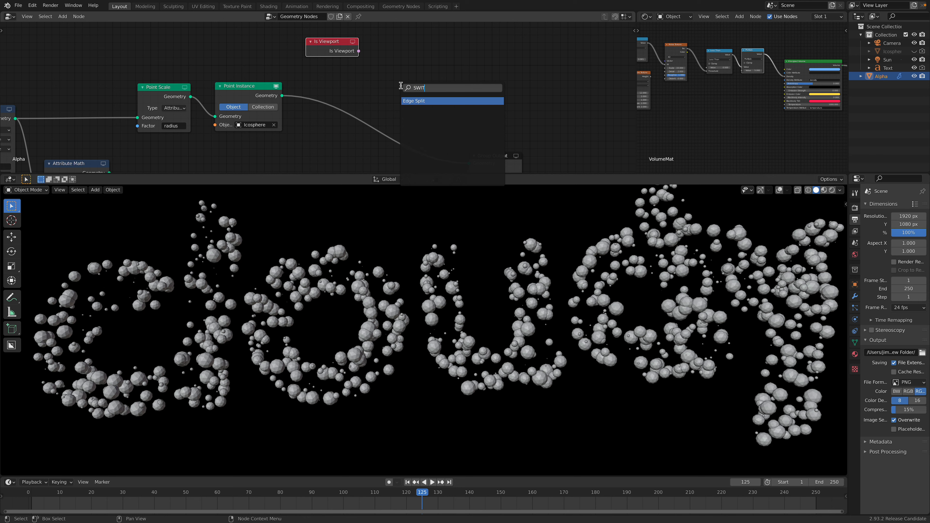
key("BackSpace")
key("BackSpace")
key("BackSpace")
key("BackSpace")
type("swit")
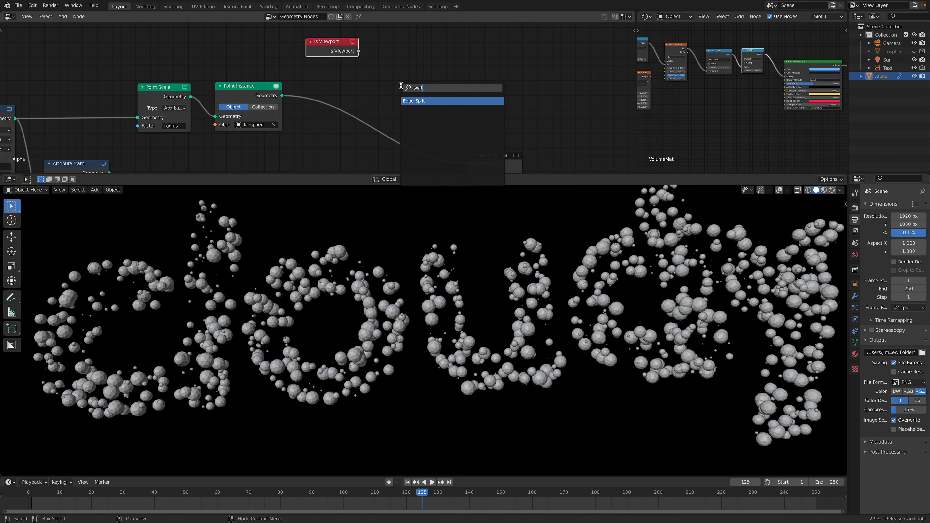
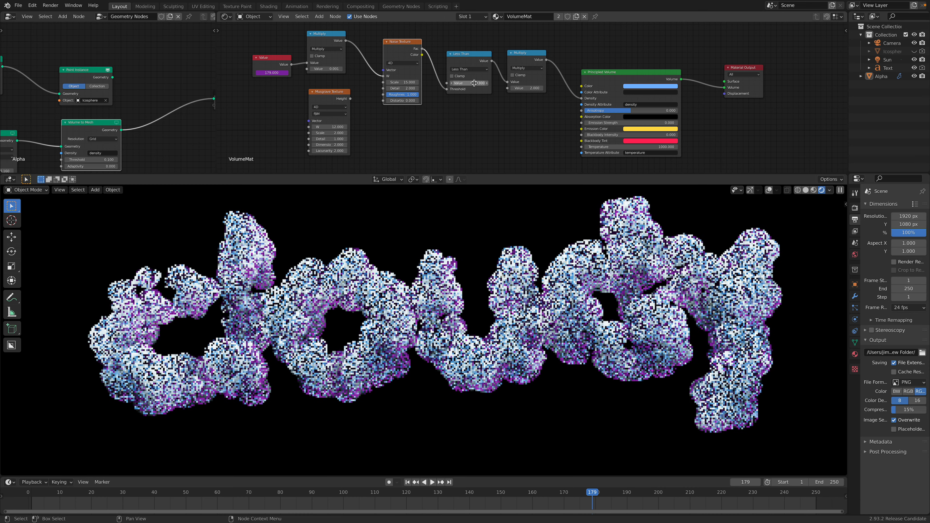
Play the rendered cloud mesh animation with its VolumeMat shader to frame 196.
middle_click_drag(444, 125, 492, 127)
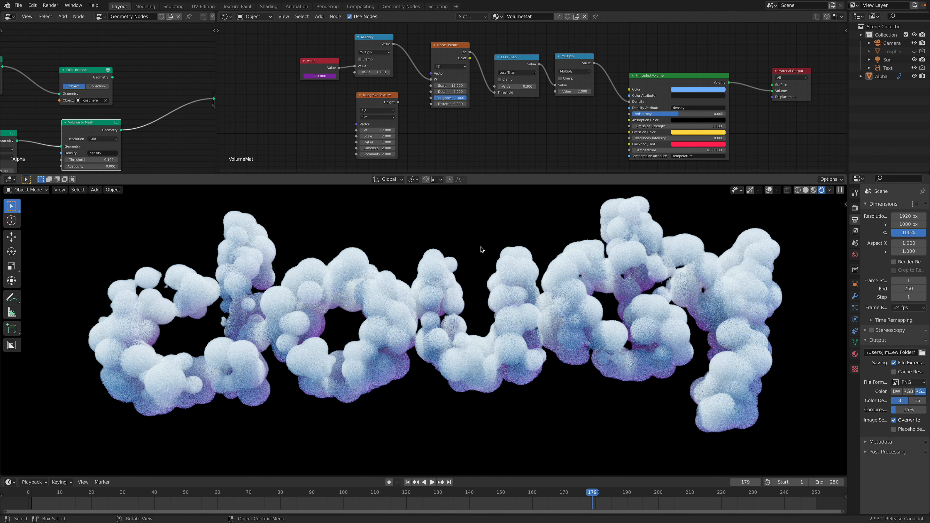
key("space")
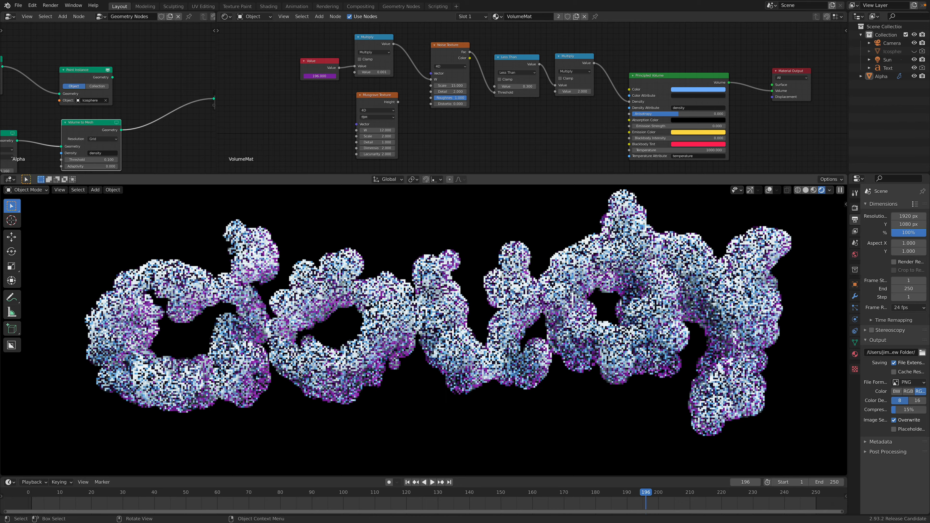
Save the project as a new incremented version named volume_gm_011_bubblyX.blend on the Desktop.
left_click(18, 5)
left_click(35, 69)
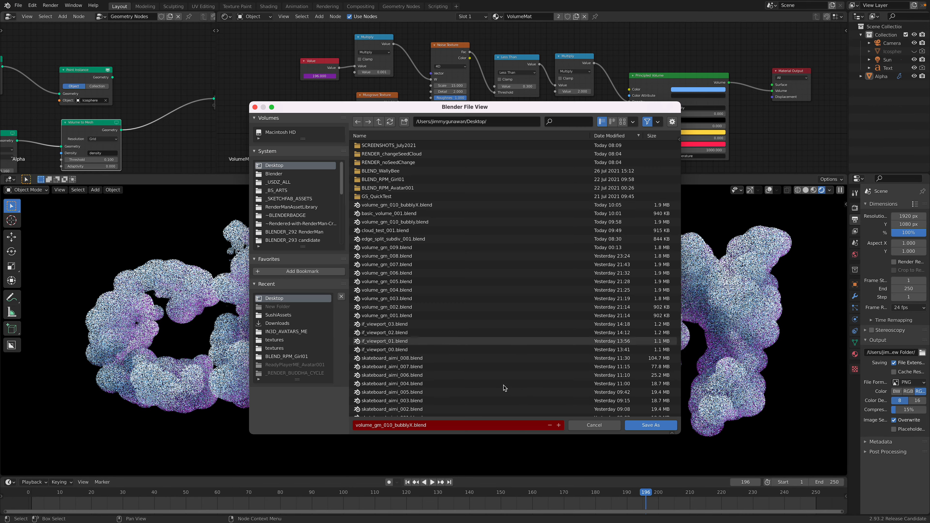
left_click(559, 425)
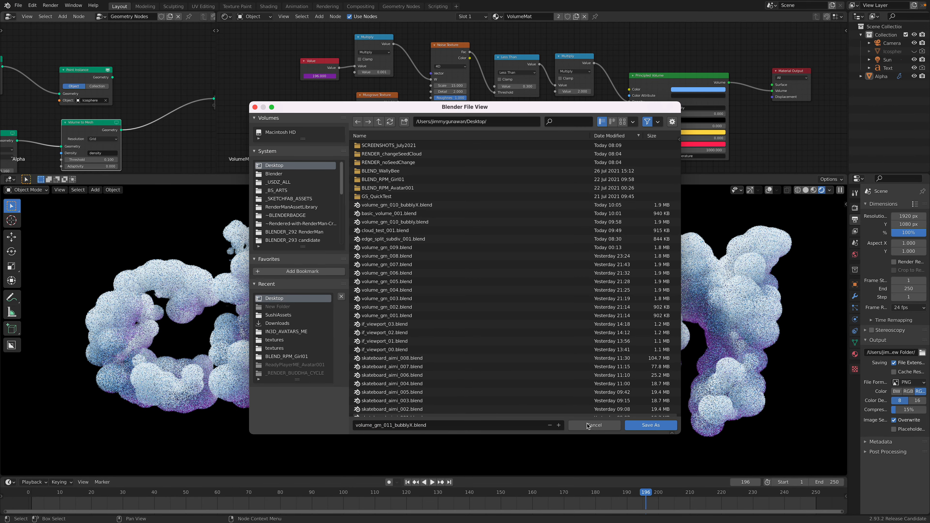
left_click(650, 425)
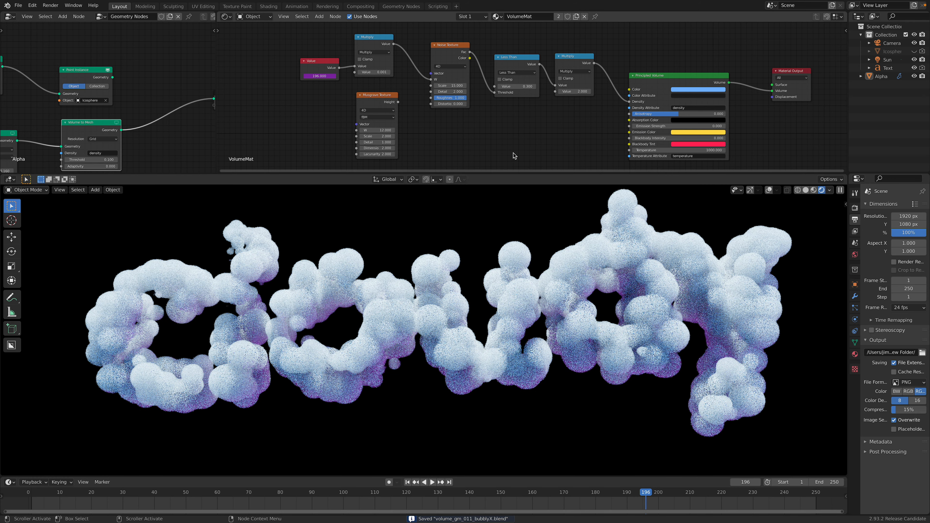
Connect the Musgrave Texture's Height output to the Noise Texture's Distortion, using solid shading meanwhile and restoring the rendered view.
middle_click_drag(482, 140, 485, 140)
left_click_drag(387, 98, 384, 96)
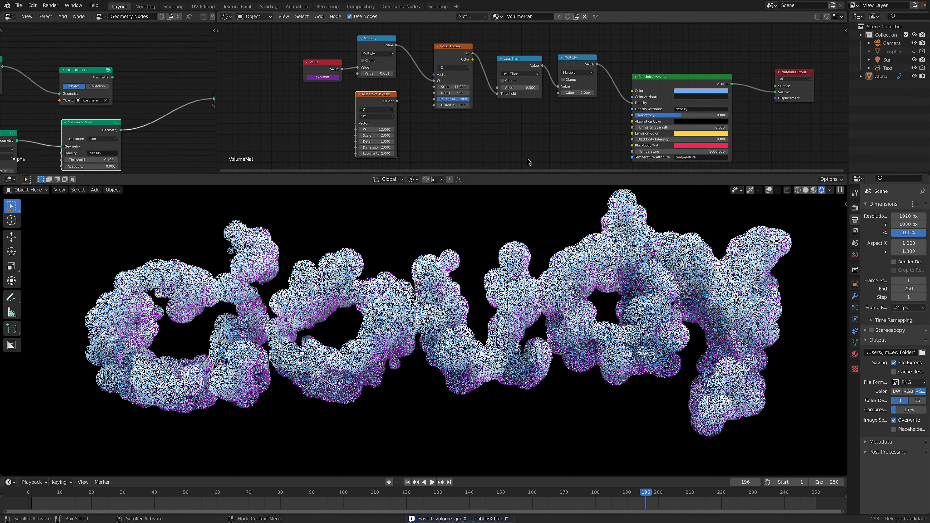
left_click(806, 190)
scroll(404, 99, "up", 1)
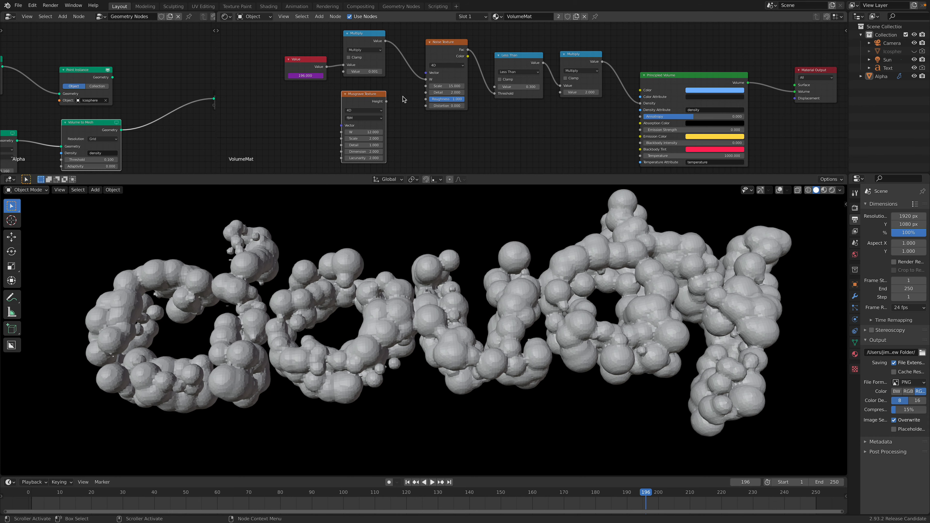
middle_click_drag(391, 103, 397, 101)
left_click_drag(392, 100, 432, 103)
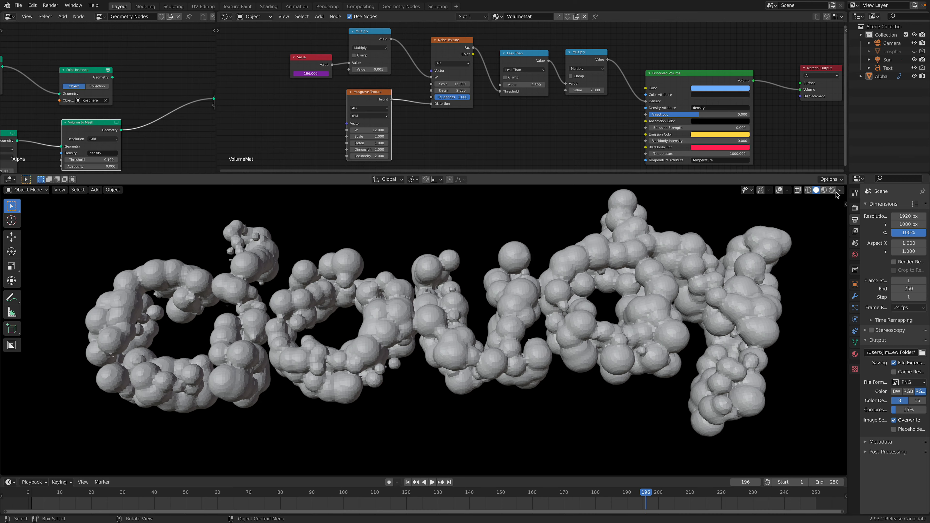
left_click(833, 191)
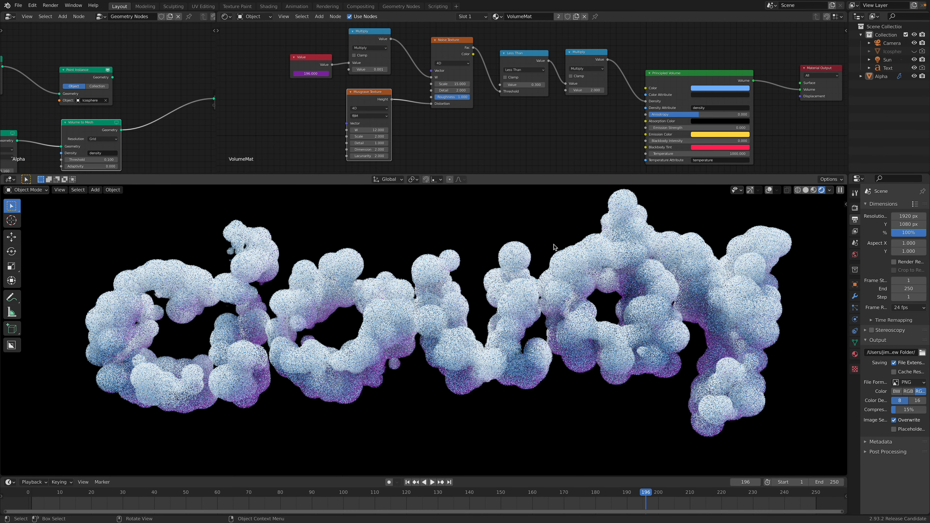
Set the Musgrave Texture's W to 16.2 and its Scale to 20.
left_click_drag(368, 130, 384, 130)
double_click(369, 136)
type("20")
key("Return")
left_click(445, 147)
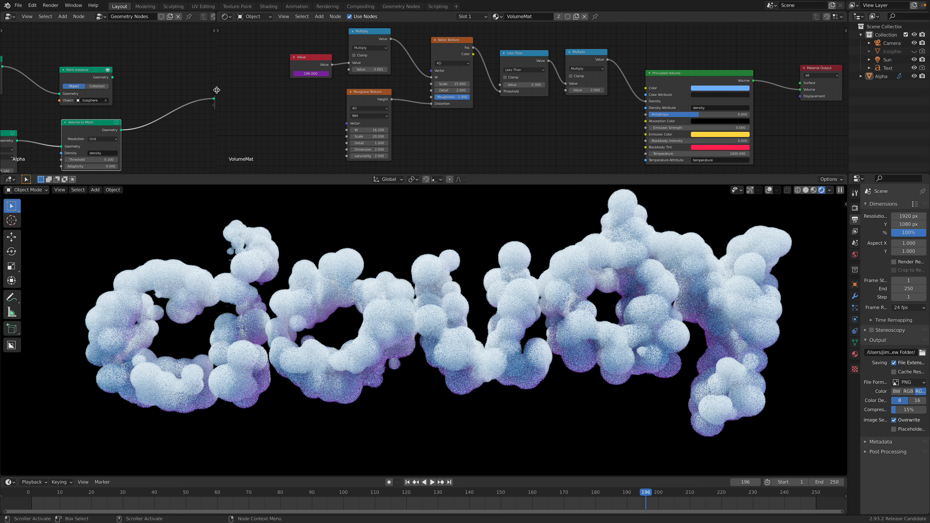
Widen the geometry node area and link the Points to Volume output directly to the Group Output, bypassing Volume to Mesh.
left_click_drag(217, 91, 363, 91)
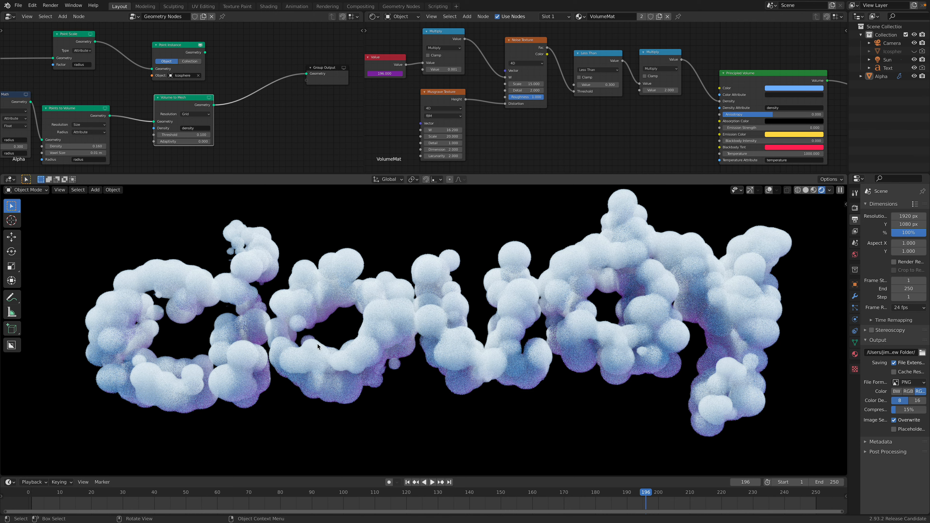
left_click_drag(110, 116, 306, 74)
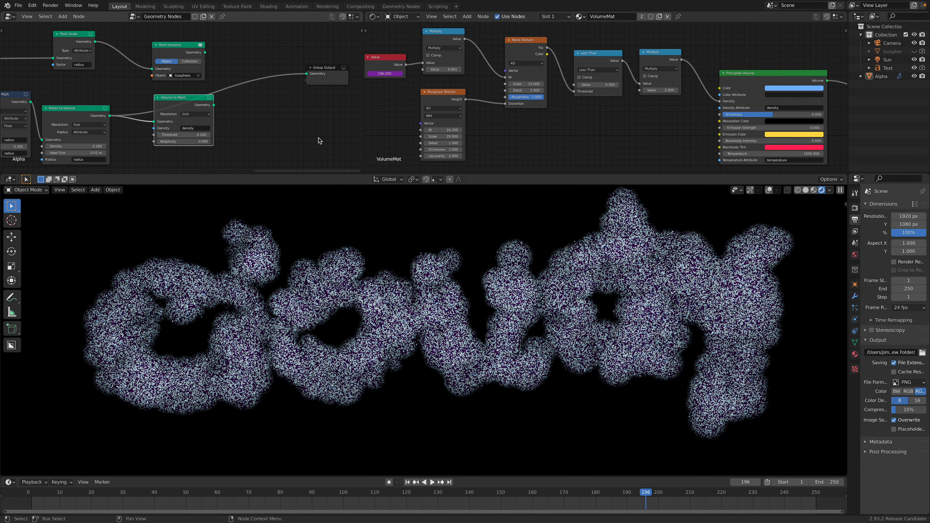
Turn off render denoising in the Cycles sampling settings and try viewport denoising, undoing the latter.
left_click(855, 207)
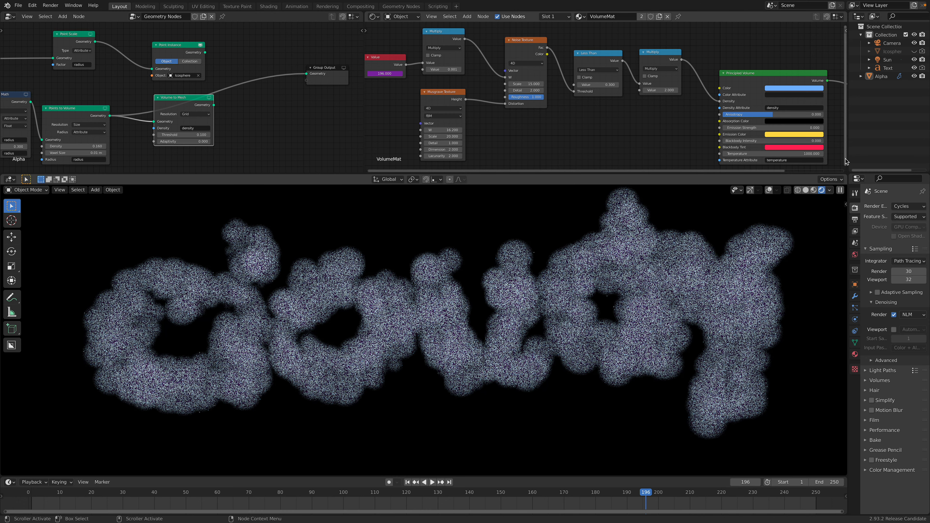
left_click_drag(847, 162, 826, 161)
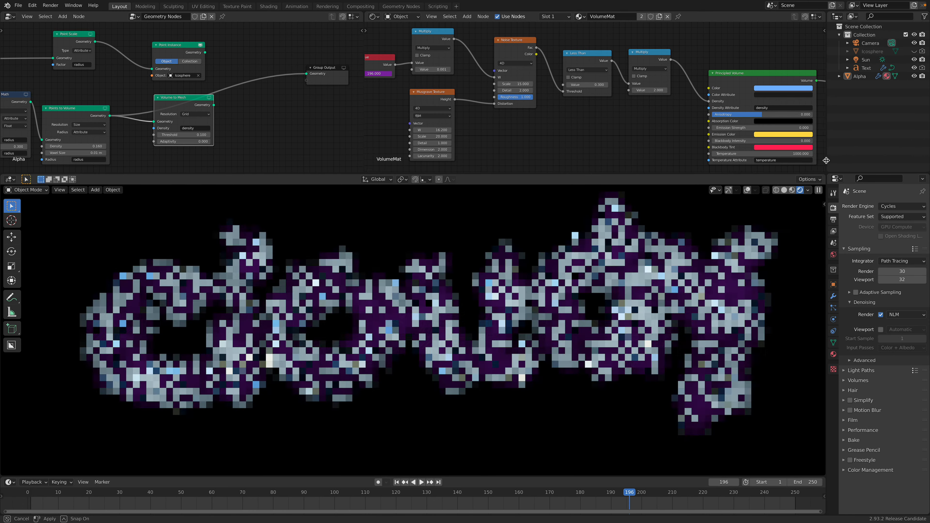
left_click(881, 315)
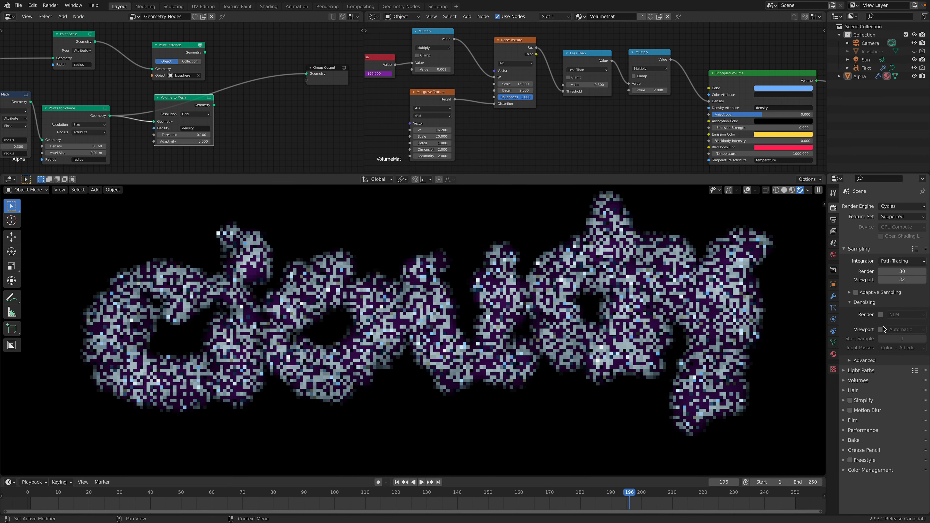
left_click(881, 330)
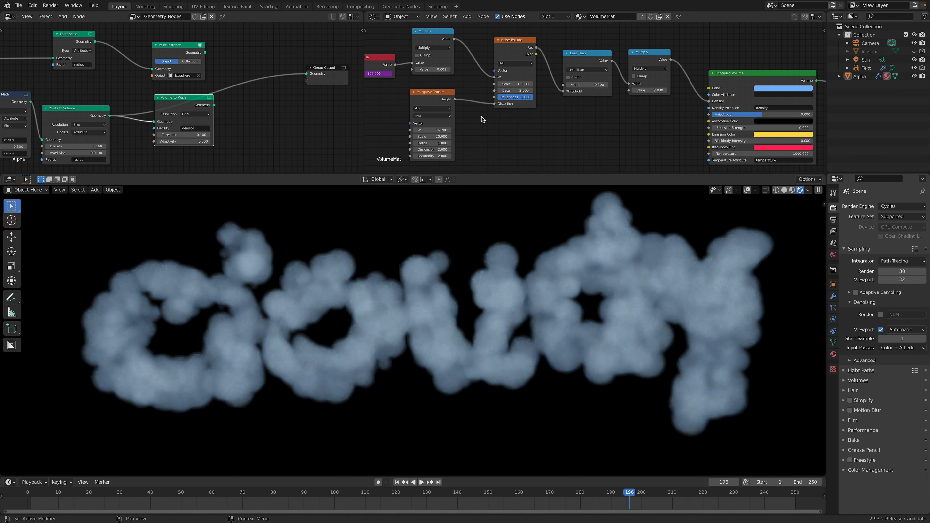
key("ctrl+z")
Delete the Musgrave Texture node and set the Noise Texture's Distortion to 0.7.
left_click(433, 98)
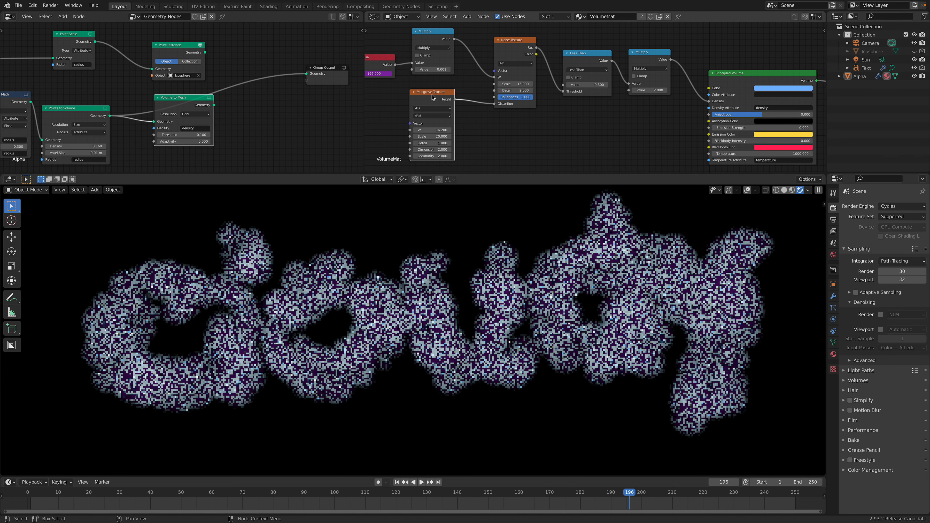
key("x")
left_click(515, 104)
type("0.0")
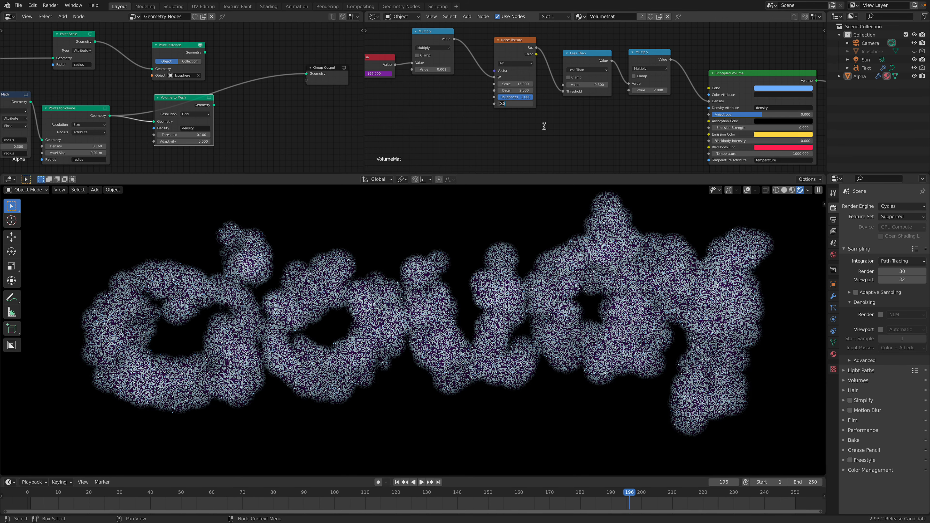
type("0.7")
key("Return")
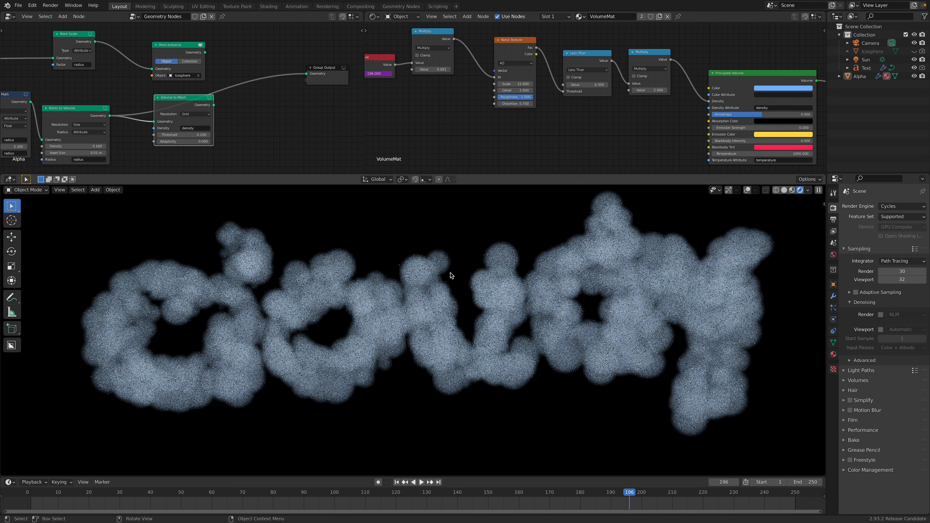
Set the Noise Texture's Scale to 30 in the VolumeMat shader.
scroll(505, 134, "up", 1)
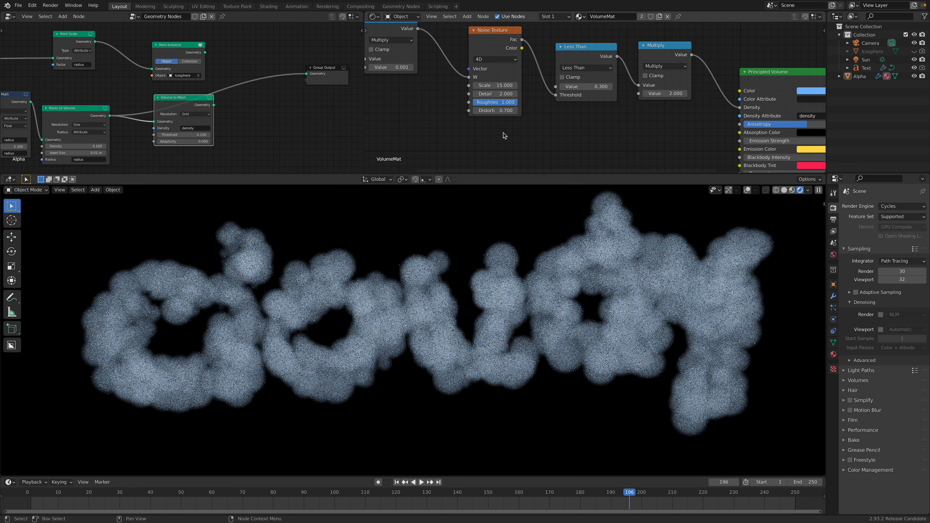
left_click(496, 85)
type("15.0230")
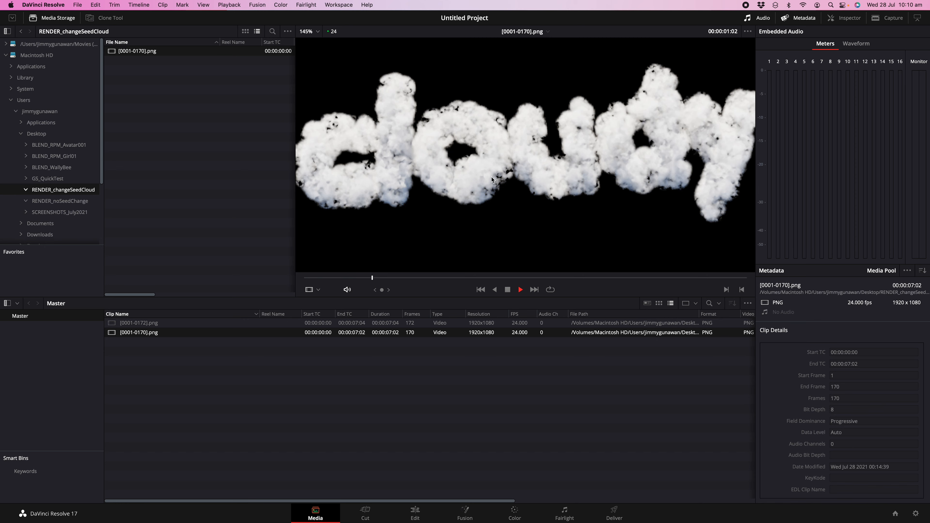
Switch to DaVinci Resolve and play the rendered sequence [0001-0170].png, examining the changing cloud texture up close and at full size.
scroll(521, 195, "up", 6)
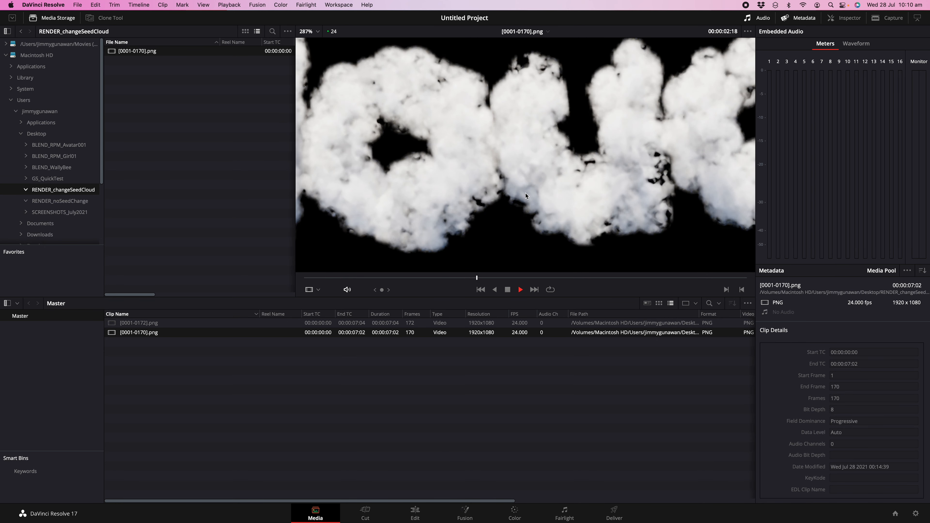
scroll(525, 193, "down", 2)
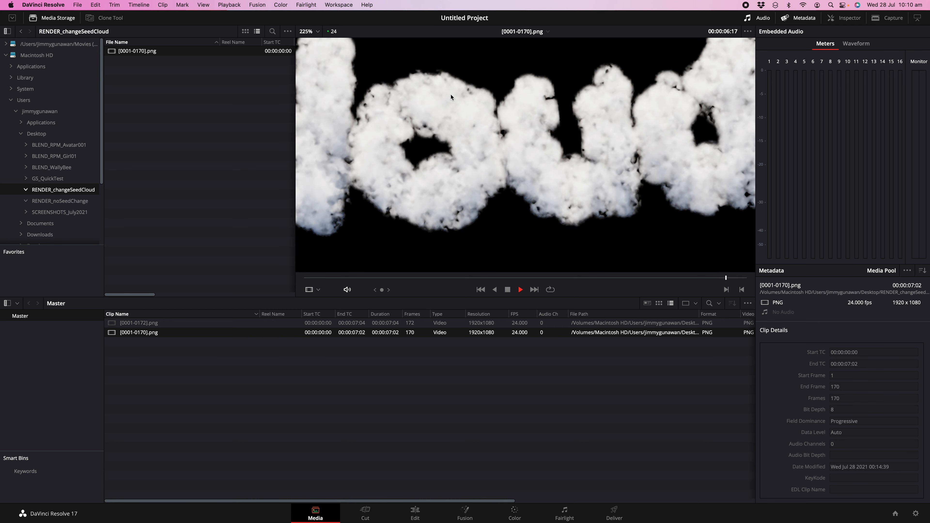
scroll(451, 97, "down", 4)
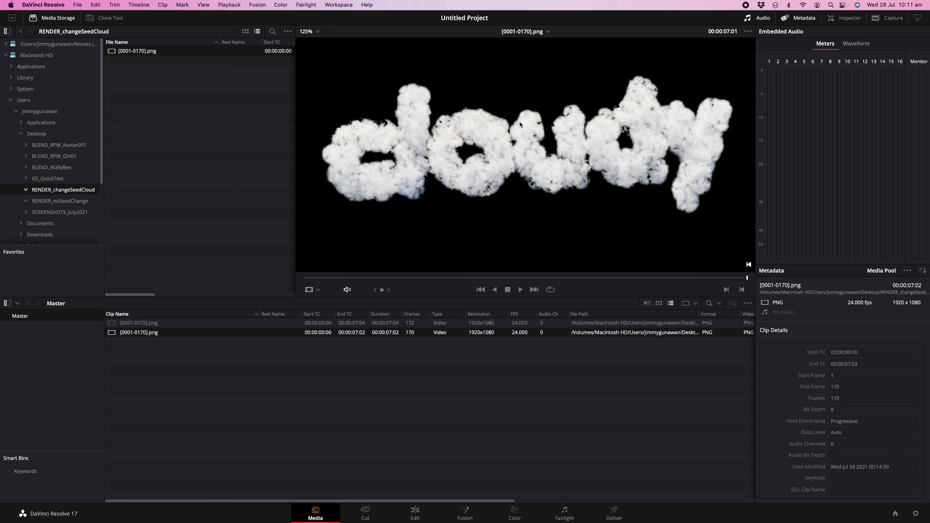
scroll(505, 157, "up", 4)
key("space")
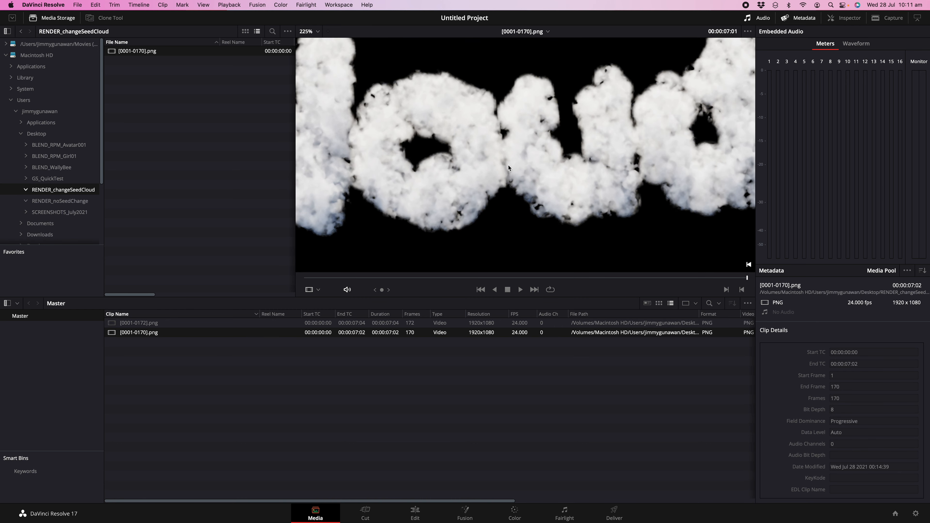
scroll(508, 169, "up", 4)
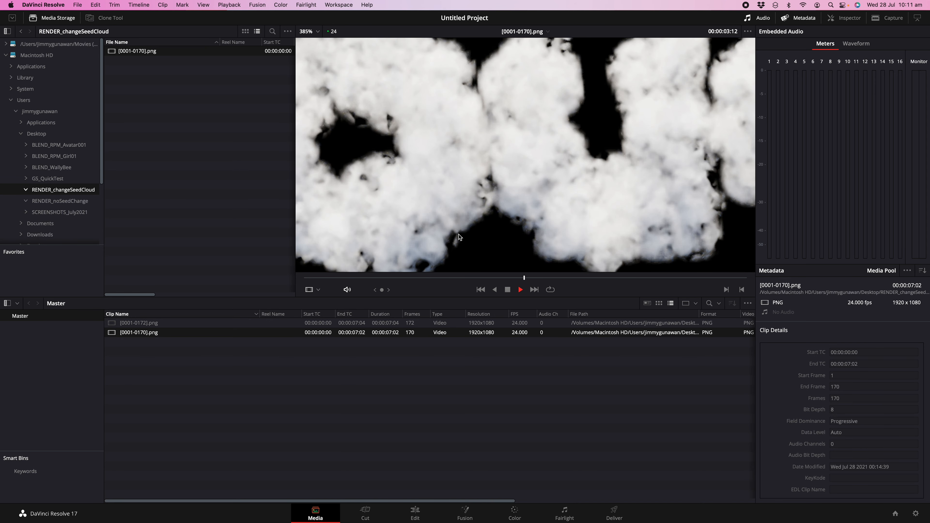
scroll(451, 202, "down", 2)
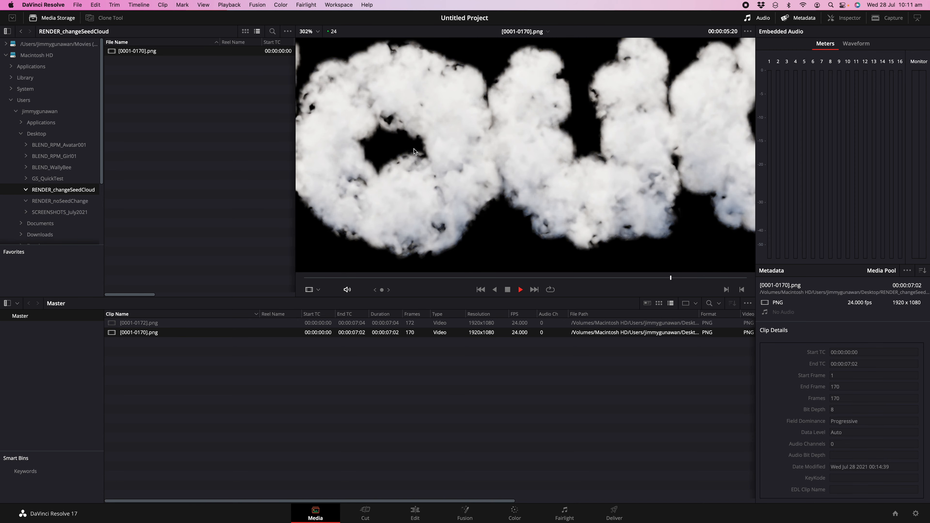
scroll(456, 180, "down", 5)
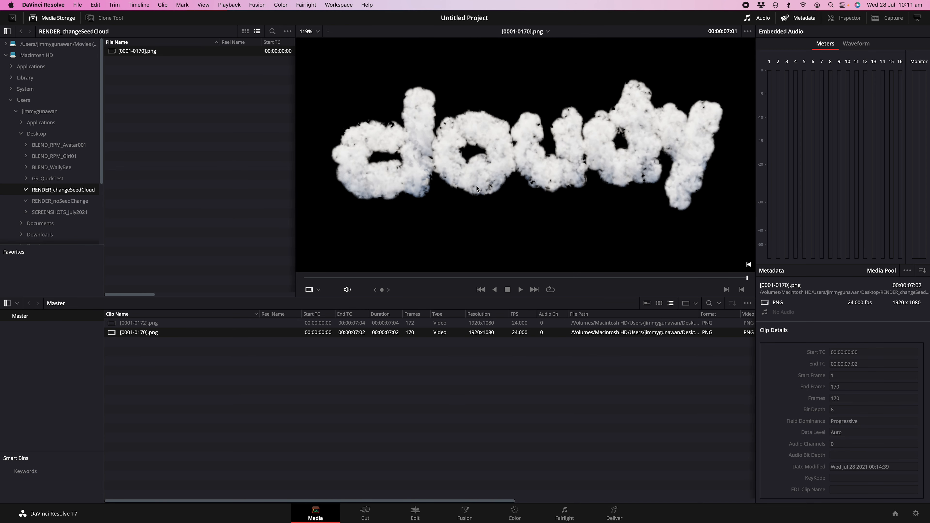
key("space")
key("space")
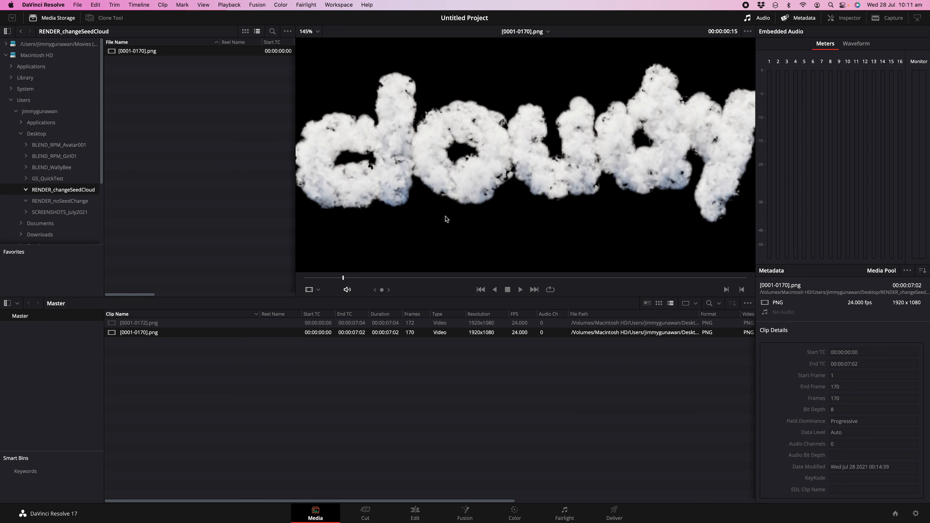
Play the rendered sequence [0001-0172].png and compare its cloud motion with the [0001-0170].png sequence.
left_click(239, 324)
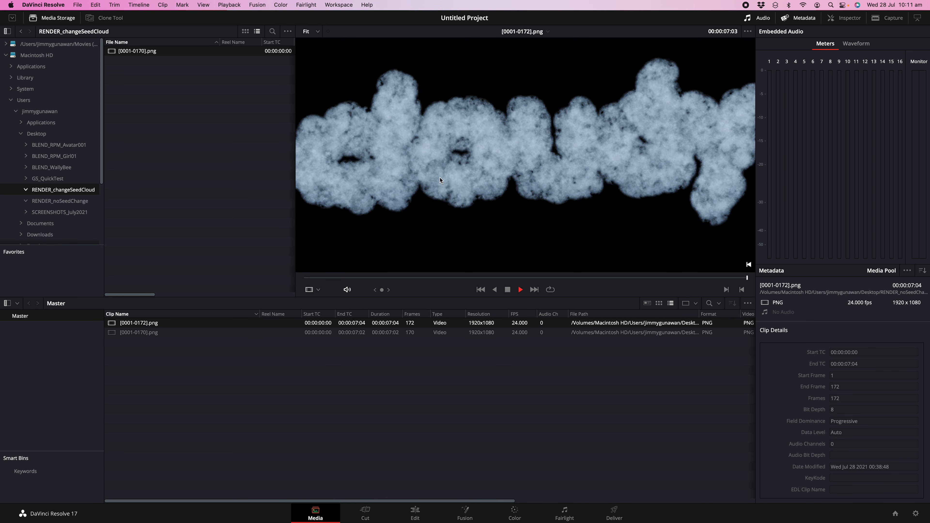
key("space")
scroll(445, 182, "up", 3)
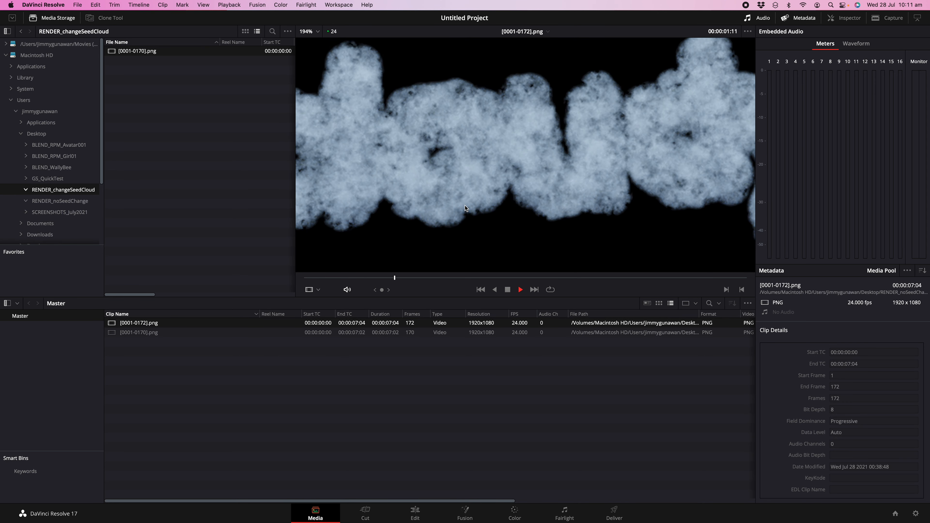
scroll(434, 123, "down", 2)
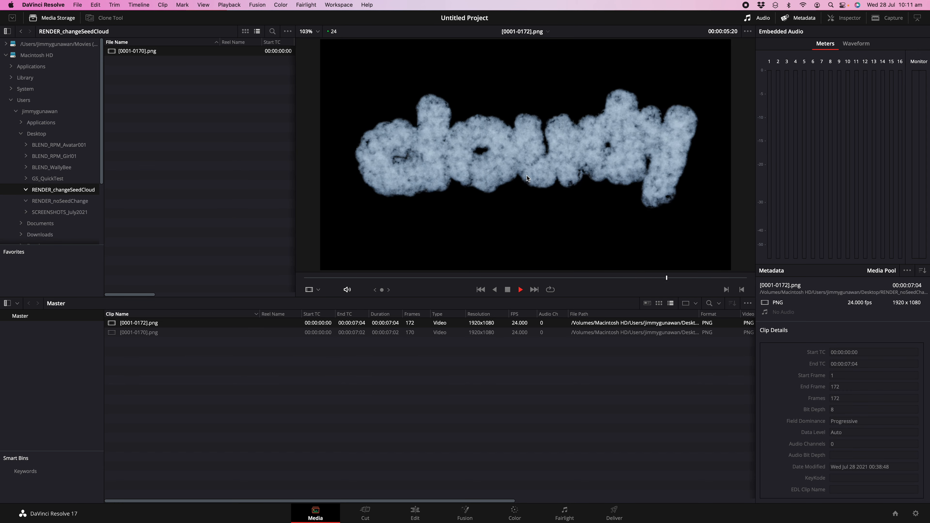
left_click(187, 332)
key("space")
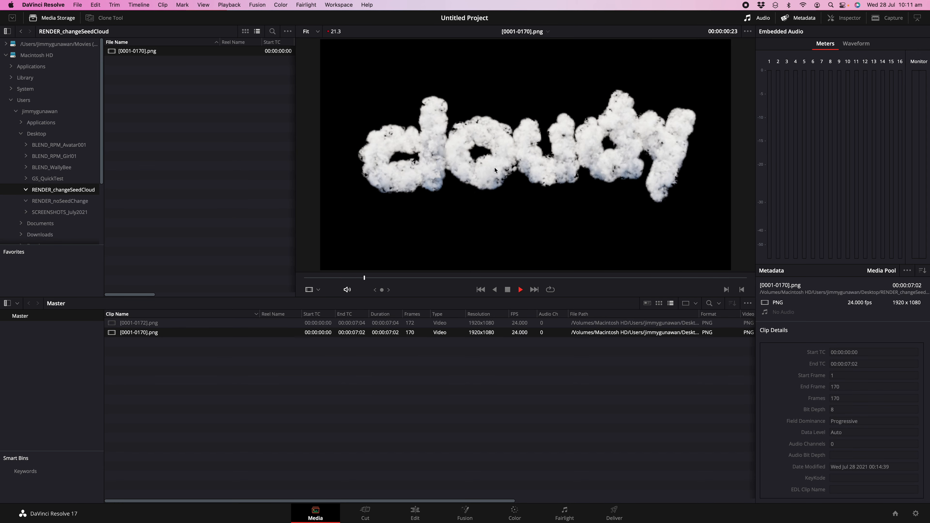
scroll(494, 167, "up", 3)
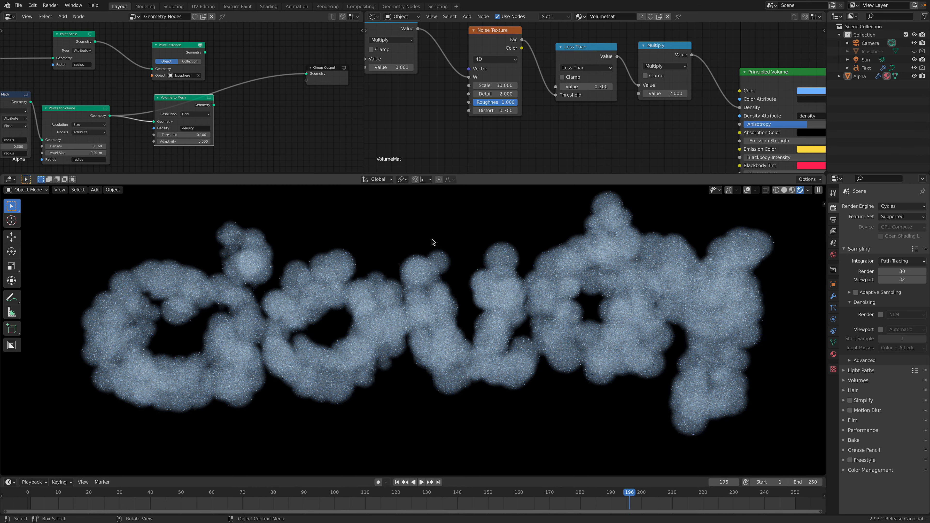
Open the earlier project file volume_gm_009.blend and show its cloud text in rendered viewport shading.
left_click(18, 5)
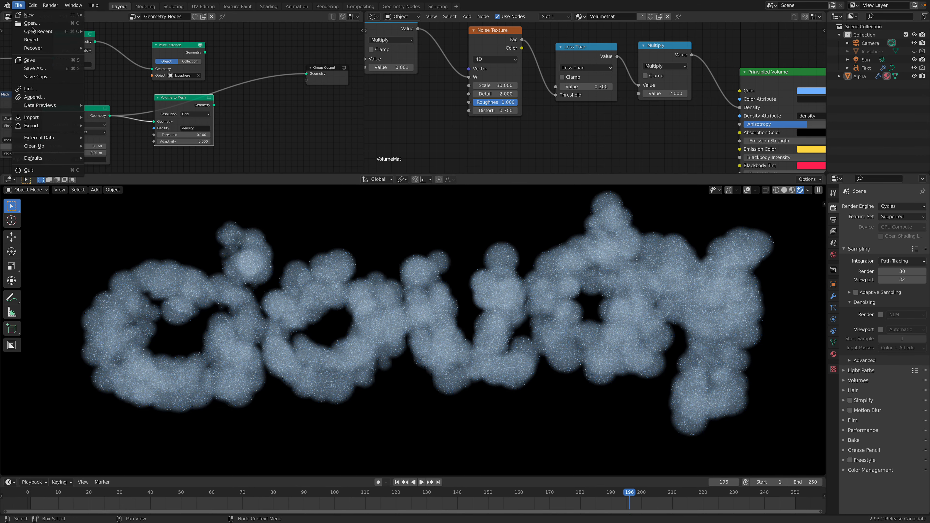
key("ctrl+q")
left_click(445, 278)
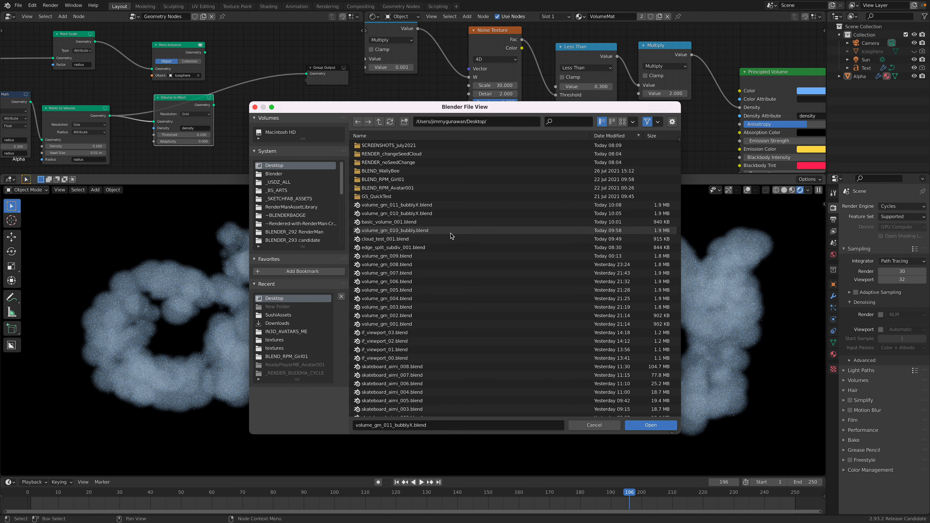
left_click(441, 256)
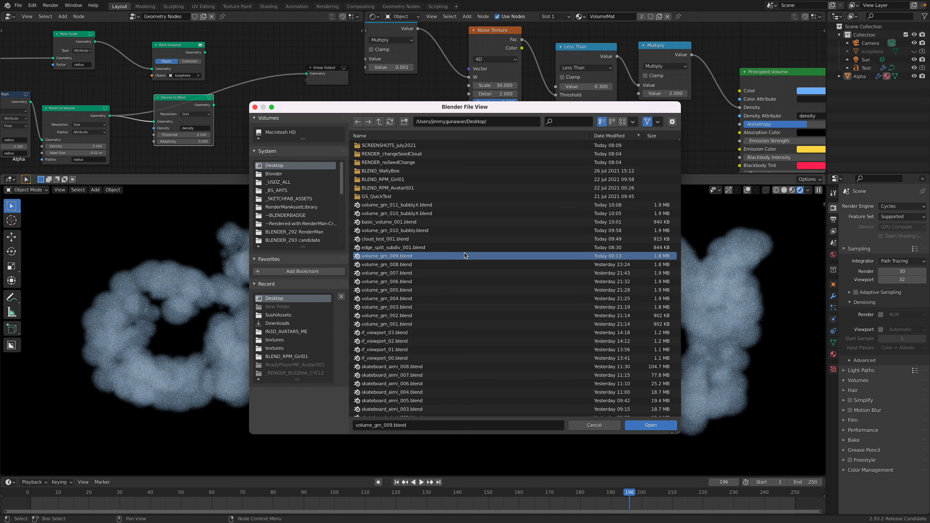
key("Up")
key("Down")
key("Return")
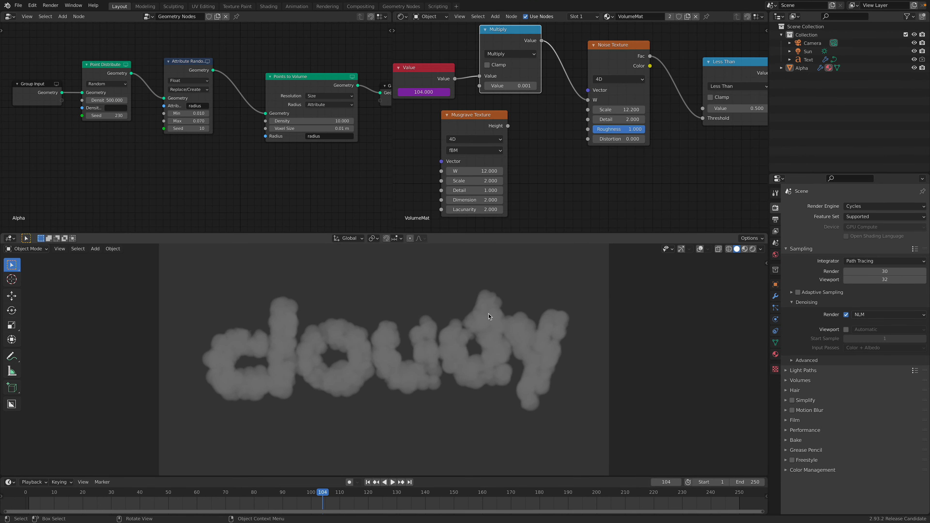
left_click(743, 249)
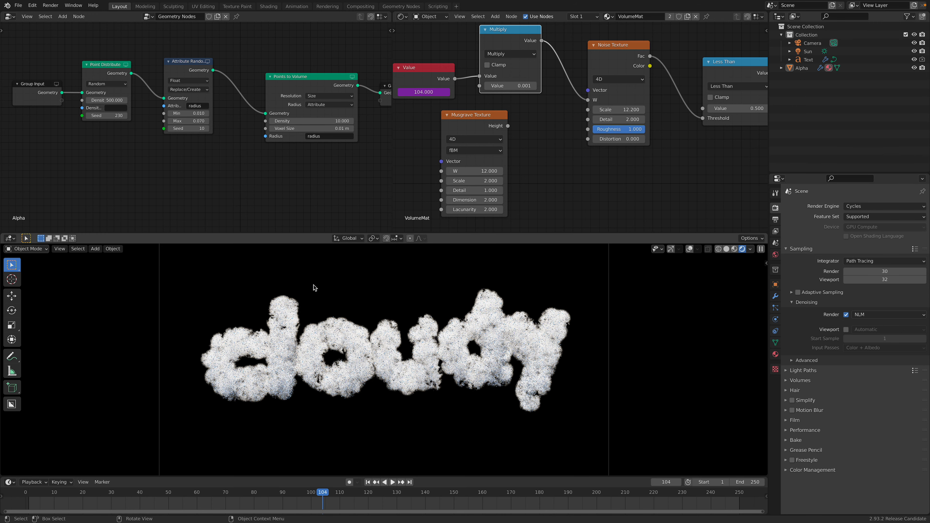
Save the project under the new file name volume_gm_013.blend.
left_click(18, 6)
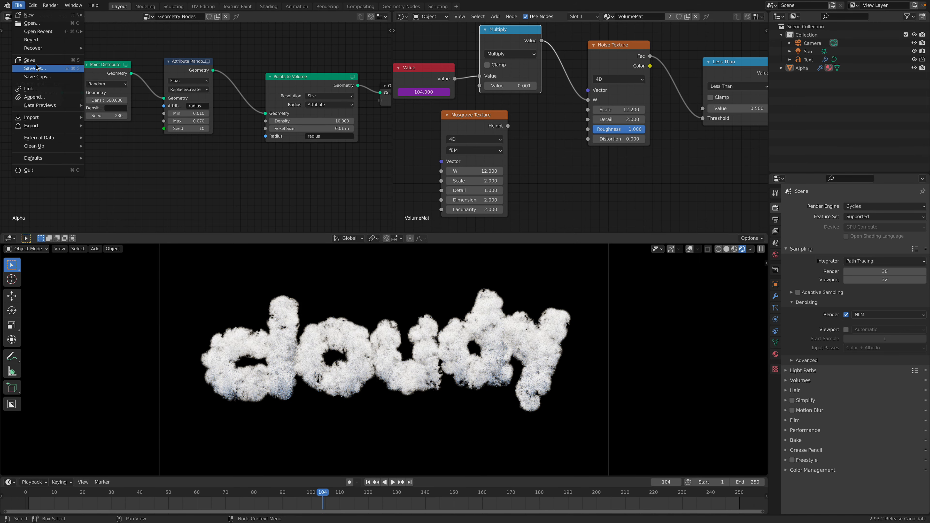
left_click(35, 68)
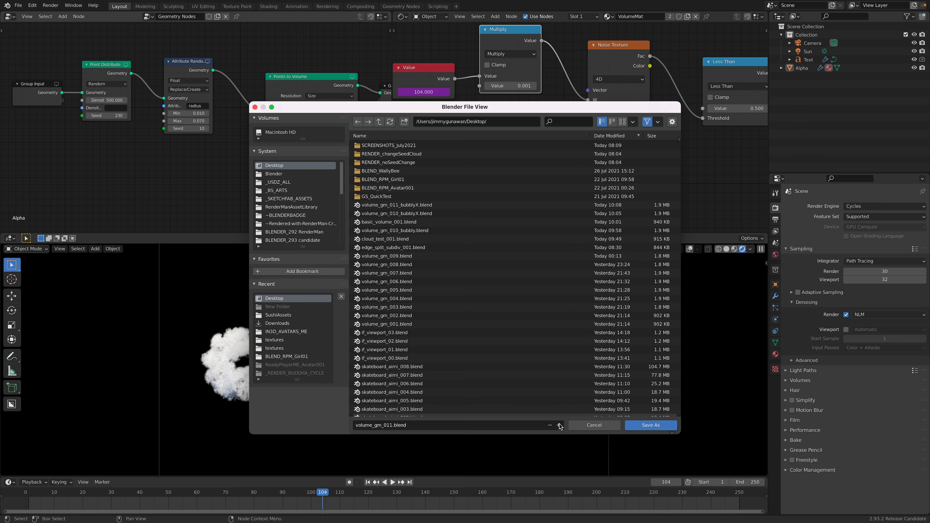
left_click(647, 426)
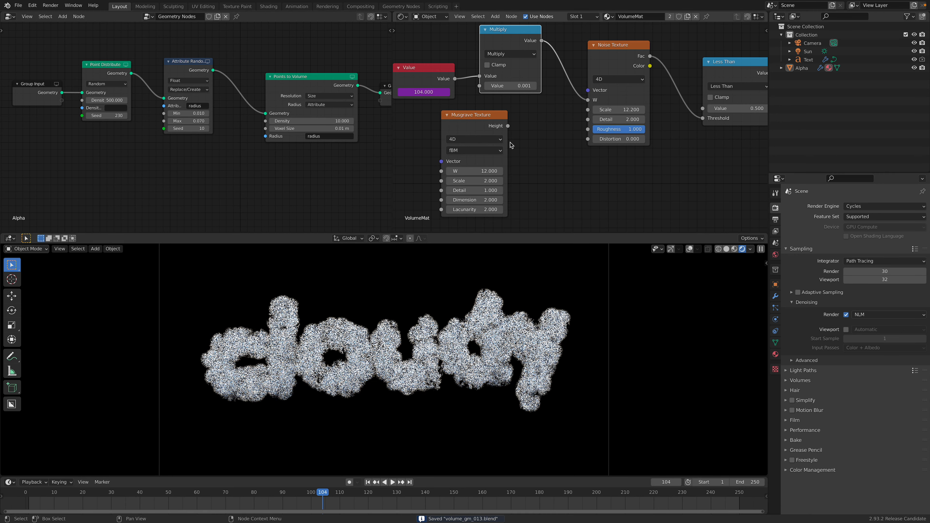
Change the Principled Volume's Color in VolumeMat to a light purple.
middle_click_drag(558, 166, 578, 160)
middle_click_drag(744, 110, 425, 119)
scroll(425, 119, "down", 1)
left_click(661, 117)
left_click(661, 53)
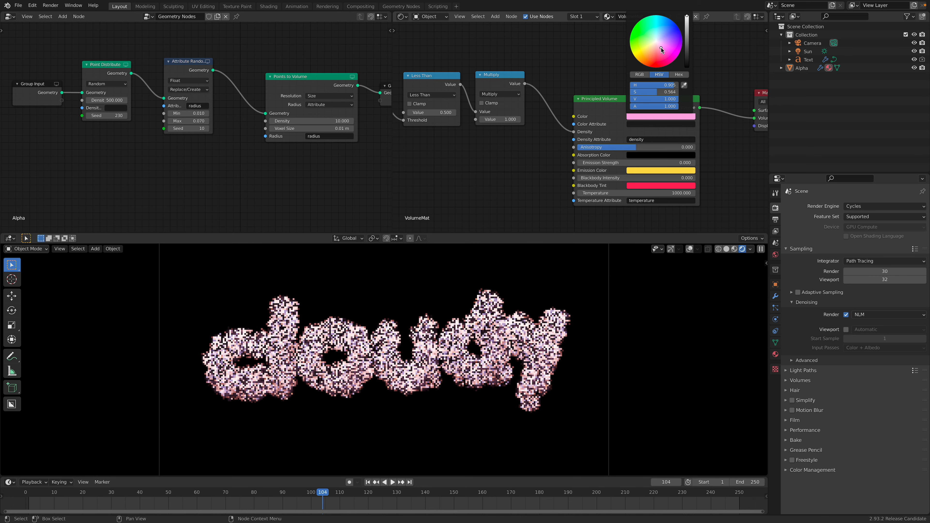
mouse_move(662, 52)
left_mouse_down()
mouse_move(647, 50)
mouse_move(665, 40)
left_mouse_up()
scroll(588, 64, "up", 4)
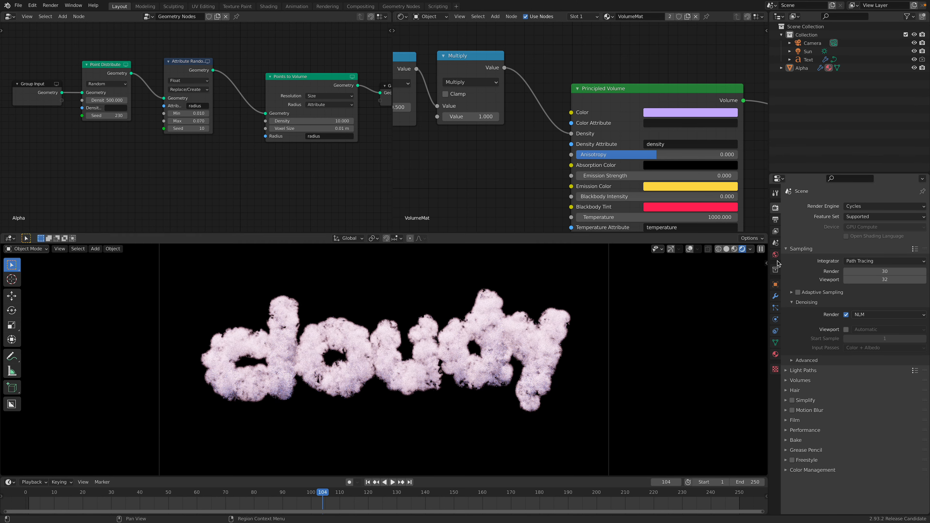
middle_click_drag(652, 132, 626, 110)
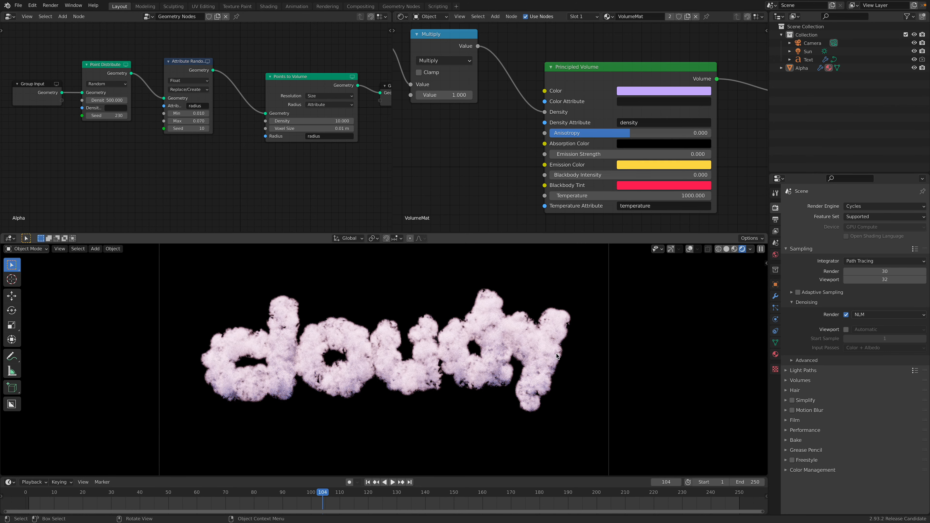
Show the World's Sky Texture settings and examine the cloud text against the sky from outside the camera view.
left_click(775, 255)
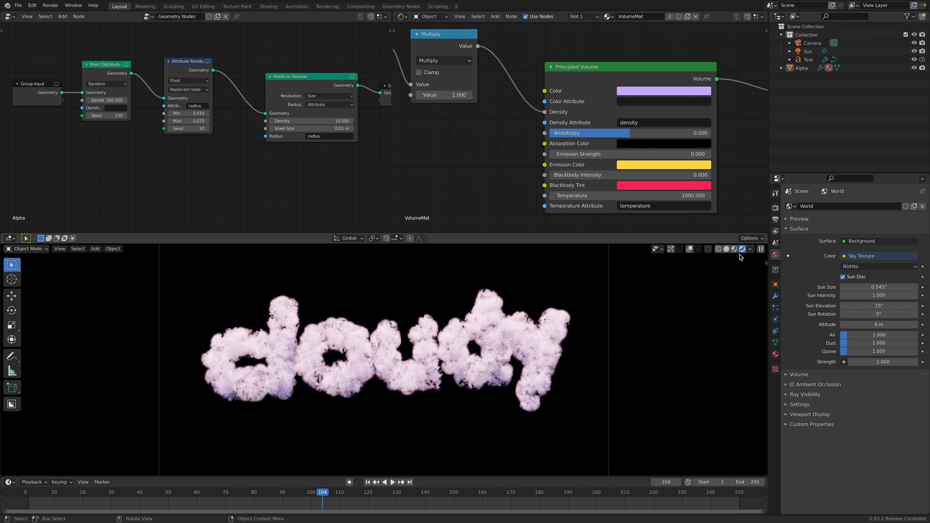
middle_click_drag(472, 392, 387, 390)
scroll(388, 390, "up", 4)
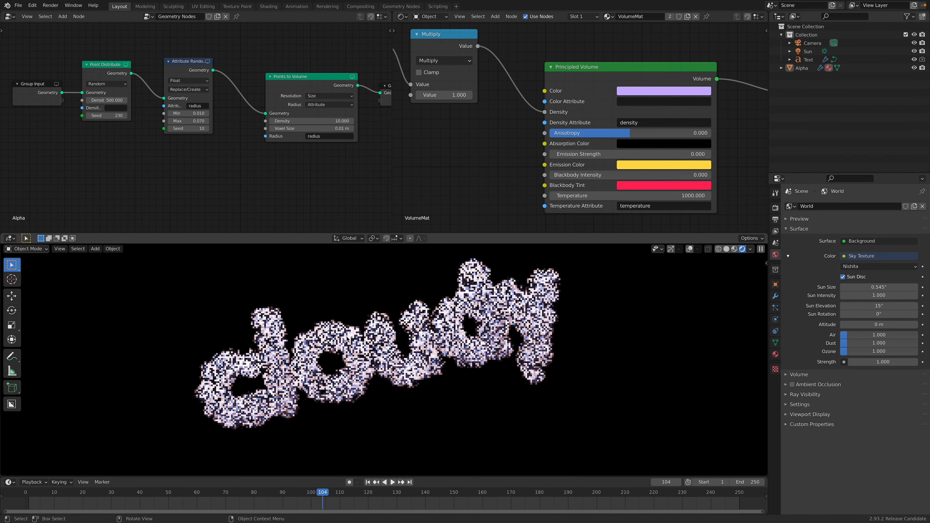
scroll(436, 365, "down", 4)
mouse_move(436, 365)
middle_mouse_down()
mouse_move(421, 306)
mouse_move(437, 338)
middle_mouse_up()
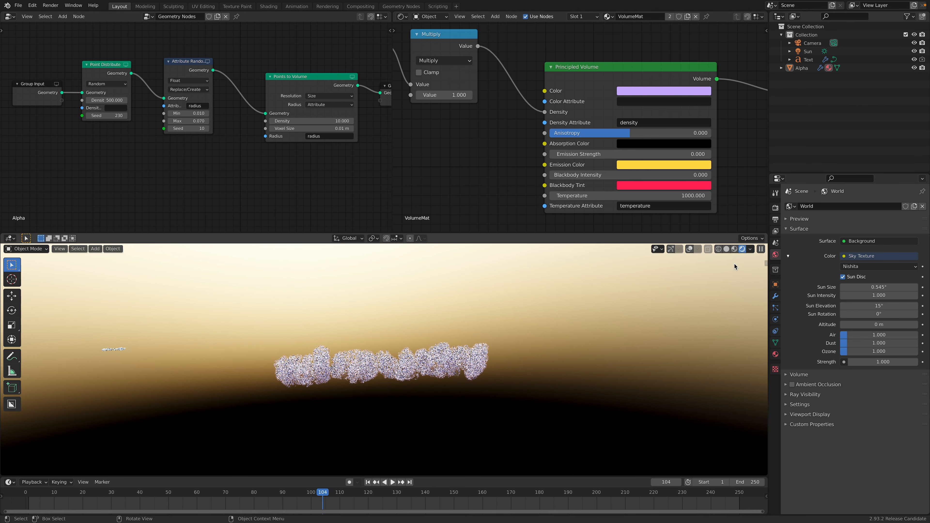
Set the 3D viewport to solid shading and turn on its gizmos and overlays.
left_click(727, 250)
scroll(479, 348, "down", 1)
scroll(481, 351, "down", 5)
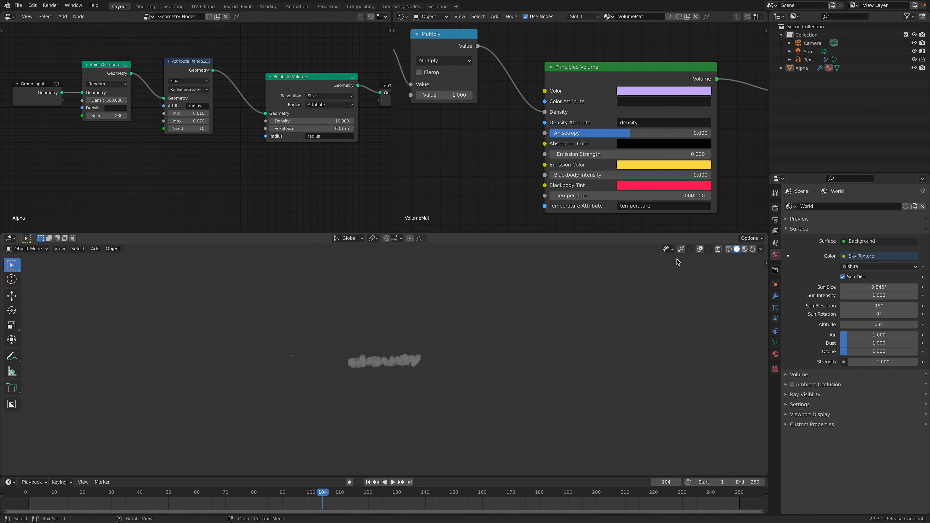
key("z")
key("2")
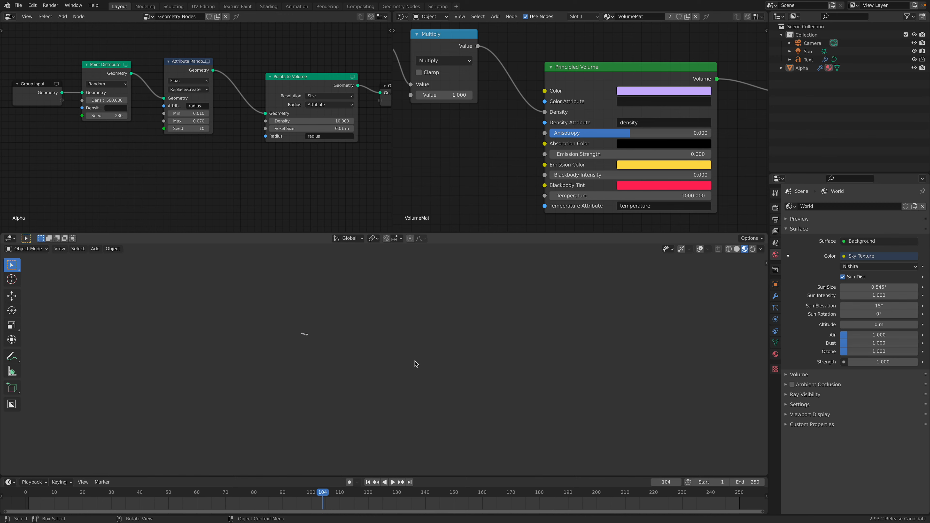
left_click(738, 252)
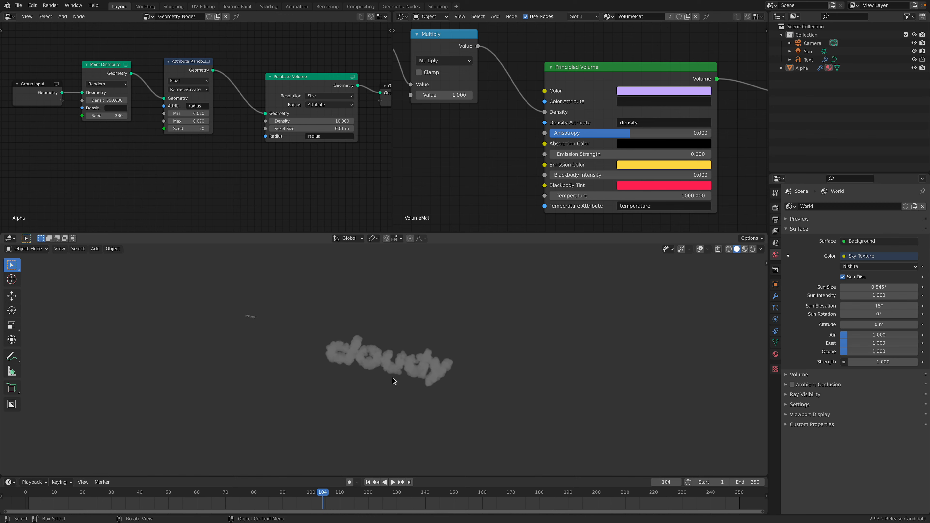
left_click(682, 249)
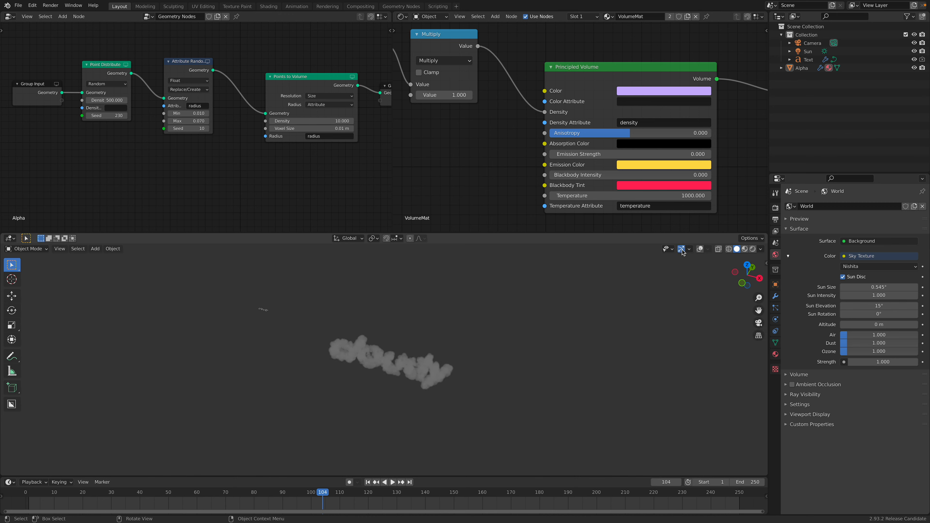
left_click(699, 249)
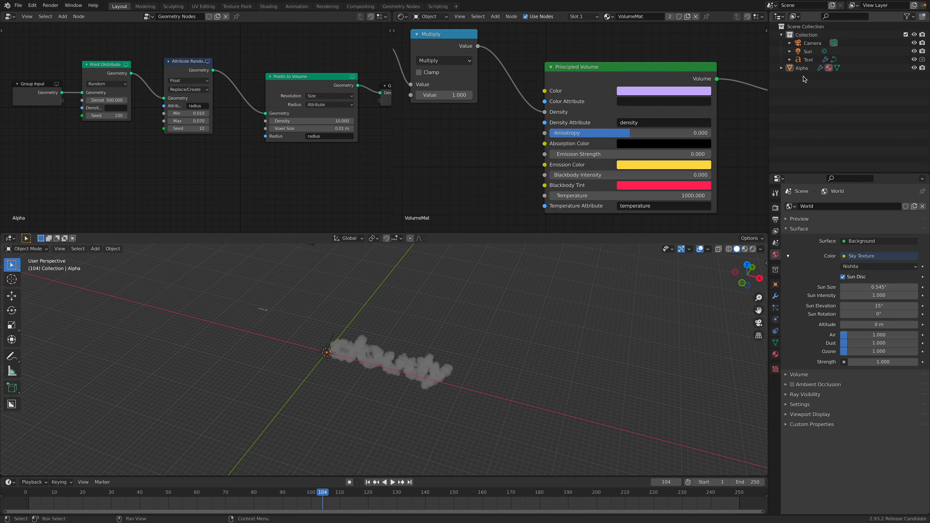
Select the Alpha object and move it up and away from the world origin.
left_click(807, 70)
scroll(398, 322, "down", 5)
middle_click_drag(399, 369, 403, 360)
key("g")
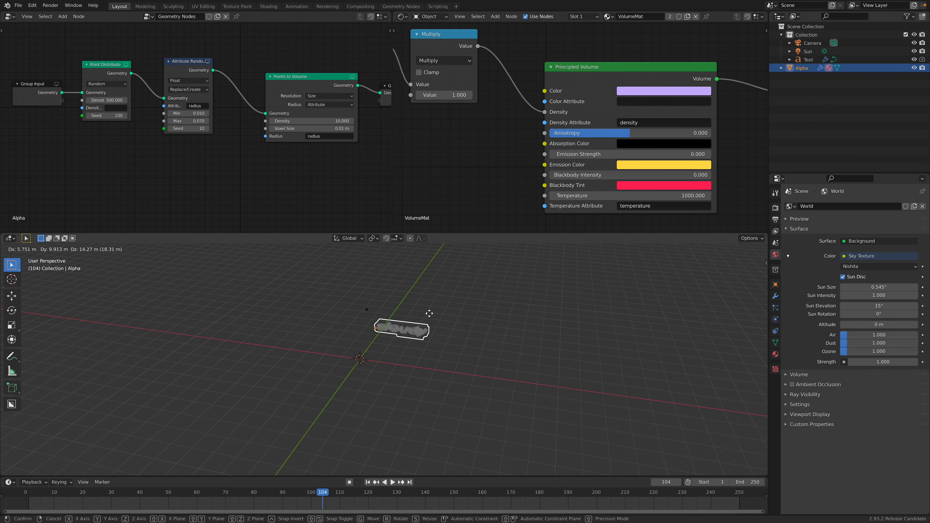
left_click(443, 260)
Rotate the Alpha object freely with trackball rotation and scale it up.
key("r")
key("r")
left_click(443, 262)
key("s")
left_click(526, 328)
middle_click_drag(473, 339, 506, 328)
Trackball-rotate the Alpha object until the cloud text stands upright and reads frontally above the ground grid.
key("r")
key("r")
left_click(499, 334)
key("r")
left_click(500, 294)
key("r")
key("r")
left_click(445, 326)
scroll(455, 322, "up", 2)
middle_click_drag(445, 326, 517, 397)
key("r")
key("r")
left_click(437, 354)
scroll(472, 363, "up", 2)
middle_click_drag(517, 398, 531, 354)
Switch the viewport to rendered shading and delete the Sun light from the scene.
left_click(750, 251)
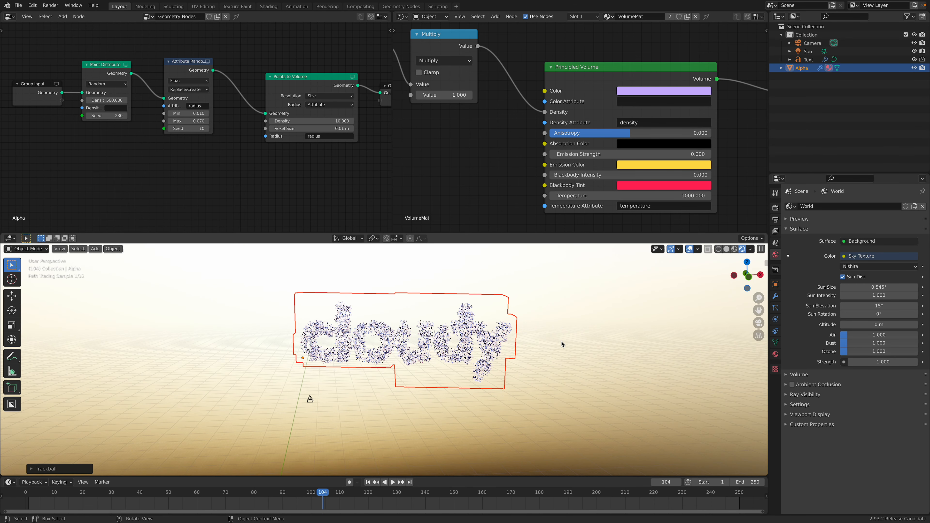
mouse_move(561, 343)
middle_mouse_down()
mouse_move(566, 354)
mouse_move(567, 343)
middle_mouse_up()
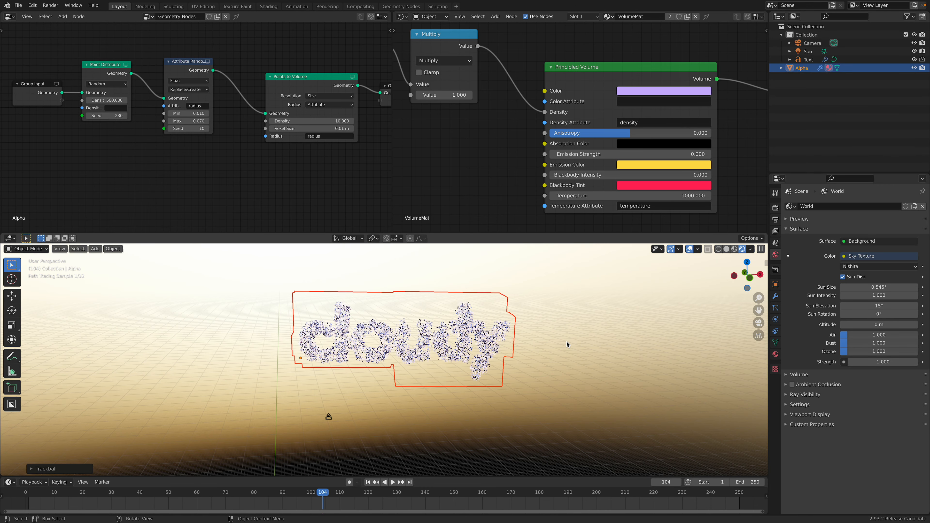
left_click(810, 53)
right_click(810, 52)
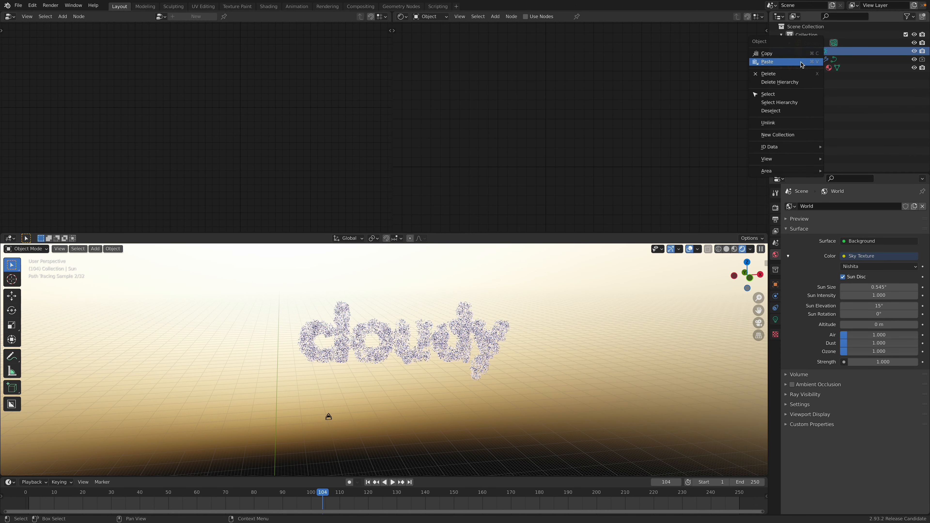
left_click(799, 75)
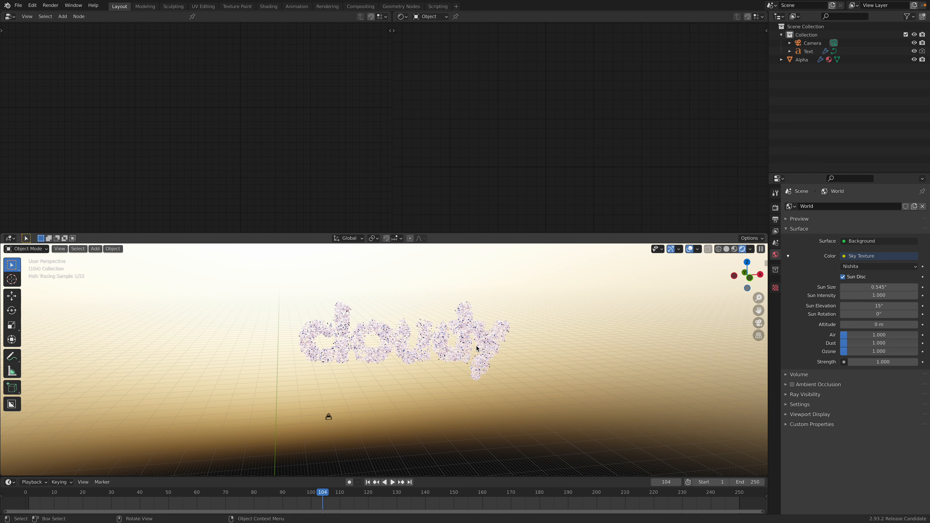
Set the Sky Texture's Air, Dust and Ozone to 3 and enlarge the 3D viewport.
left_click_drag(873, 334, 873, 352)
type("3")
key("Return")
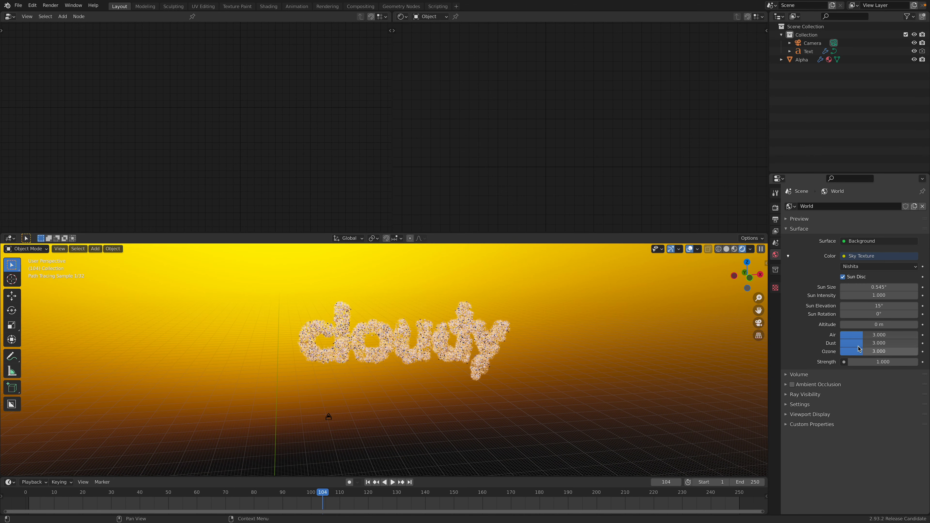
left_click_drag(601, 233, 601, 151)
middle_click_drag(550, 323, 550, 314)
scroll(550, 314, "up", 2)
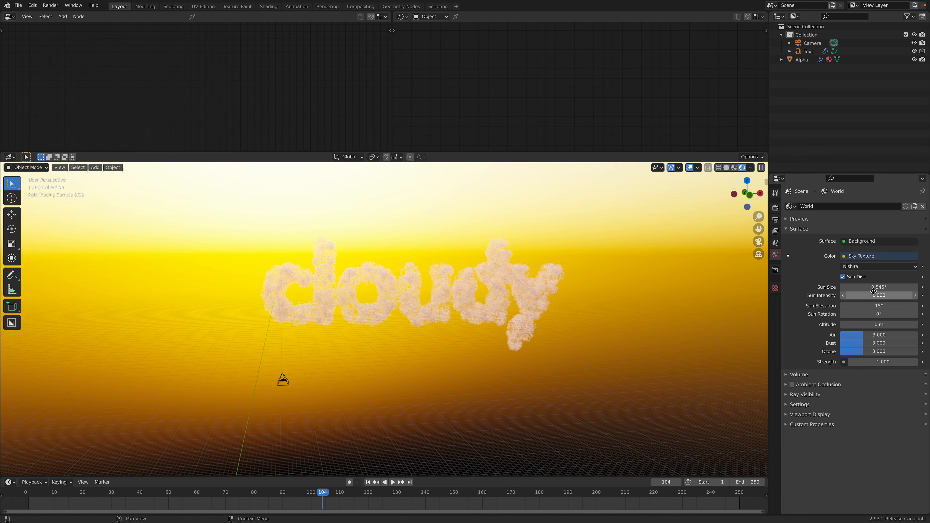
Set the sky's Sun Elevation to 86.2°, Sun Rotation to 2.6° and background Strength to 0.060.
left_click_drag(876, 307, 915, 307)
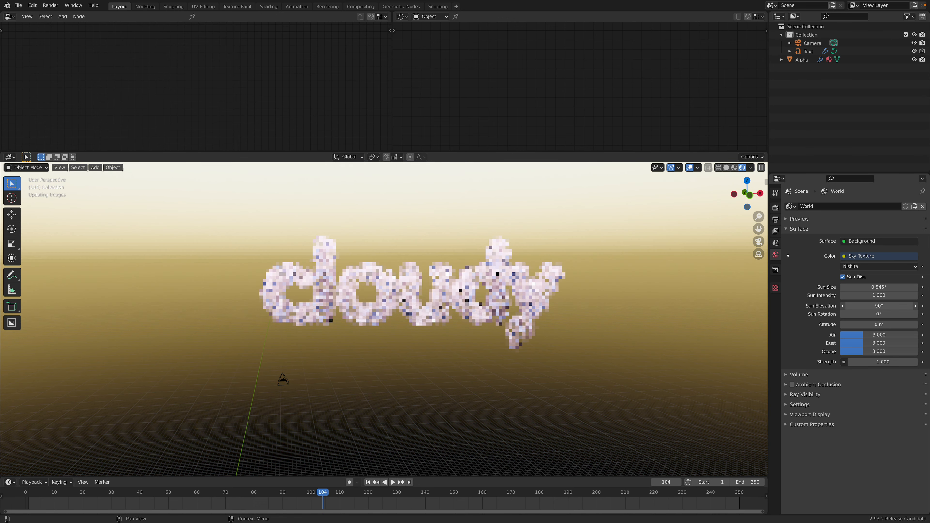
left_click_drag(915, 307, 836, 296)
key("ctrl+z")
left_click_drag(882, 363, 854, 362)
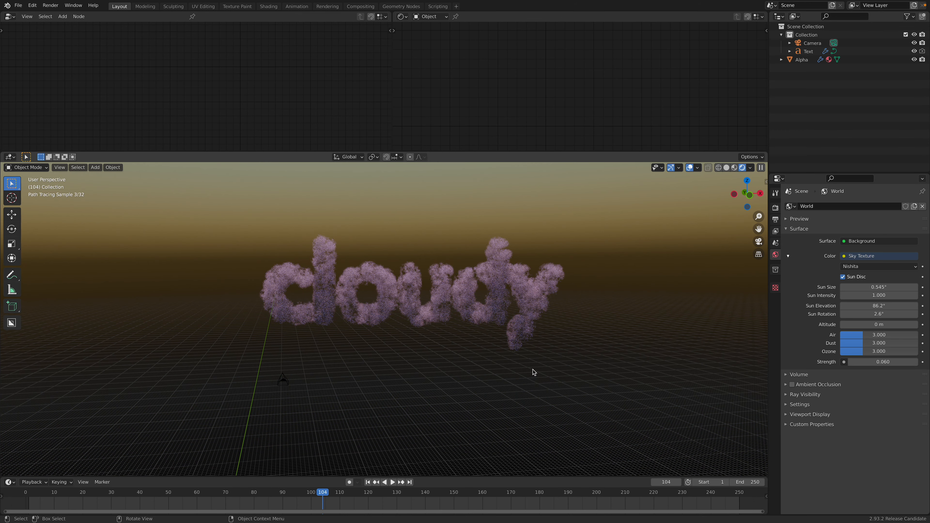
Set the sky's Altitude to 2988 m and Sun Elevation to 88.8°, and enlarge the 3D viewport further.
scroll(533, 370, "up", 4)
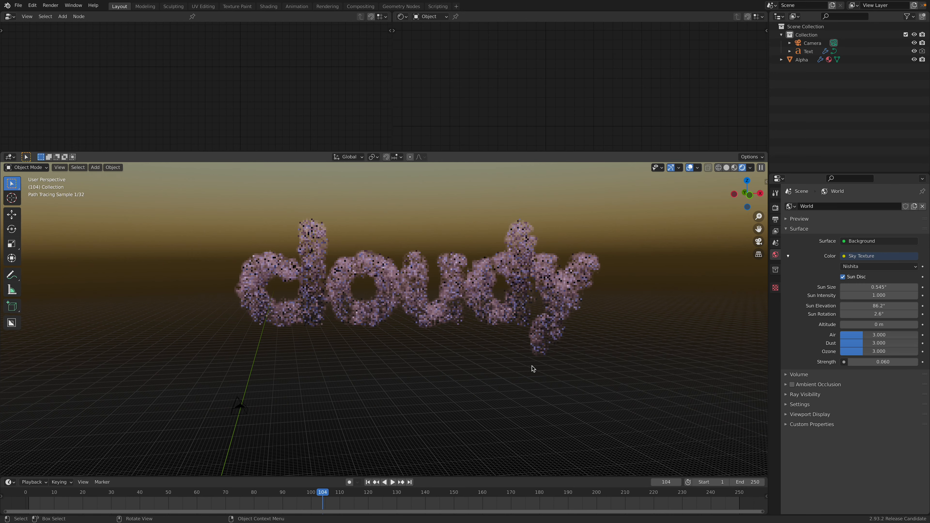
left_click_drag(879, 325, 897, 324)
left_click_drag(879, 306, 883, 324)
middle_click_drag(511, 279, 505, 280)
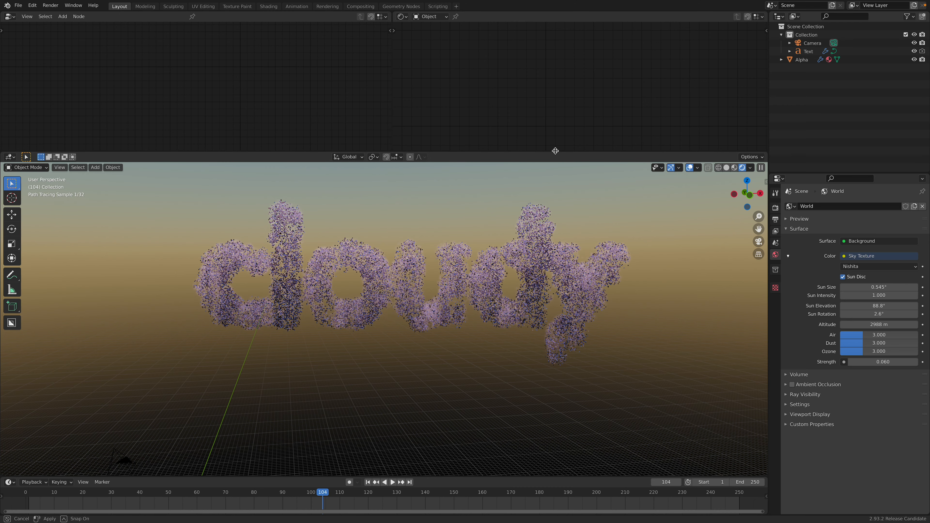
left_click_drag(520, 151, 521, 108)
middle_click_drag(526, 234, 389, 226)
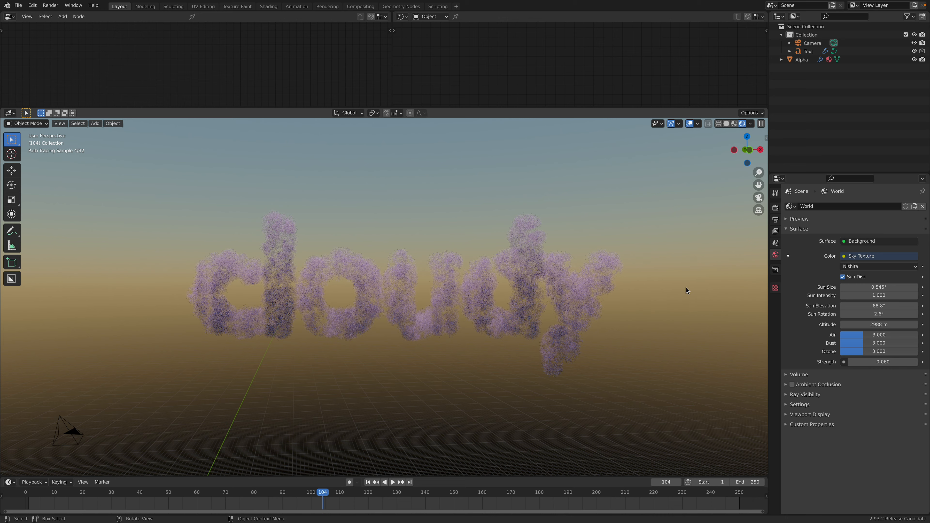
left_click(555, 280)
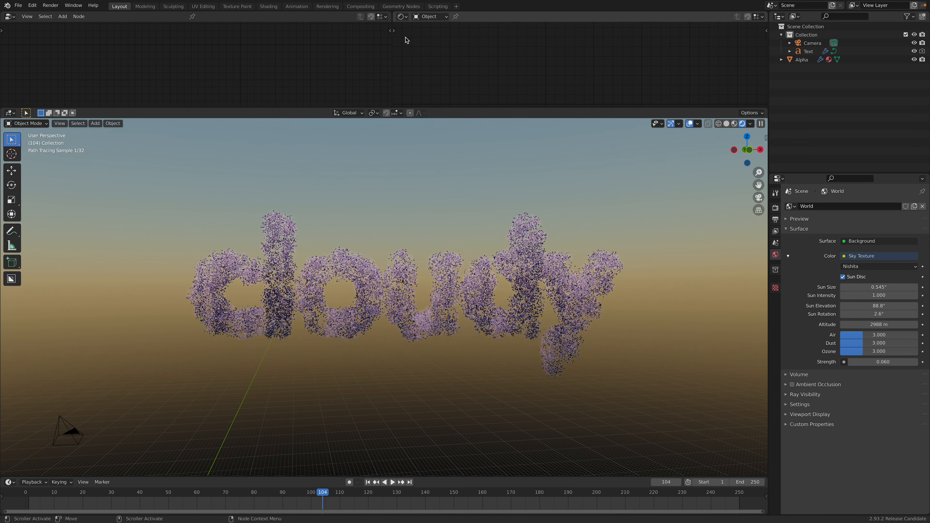
Select the Alpha object and set its Principled Volume Color to a pale mint with hue 0.443, saturation 0.184 and value 1.000.
left_click(803, 59)
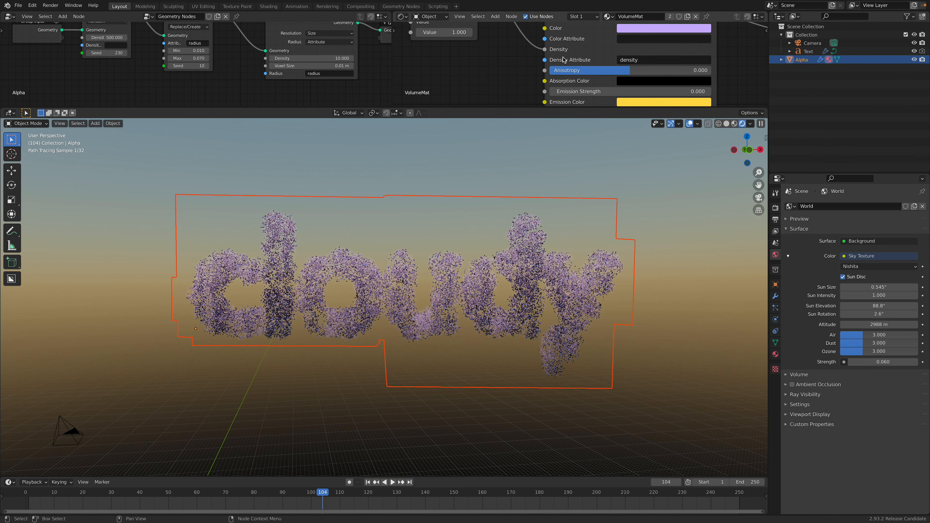
middle_click_drag(564, 60, 538, 65)
left_click(652, 33)
mouse_move(659, 63)
left_mouse_down()
mouse_move(678, 52)
mouse_move(630, 78)
left_mouse_up()
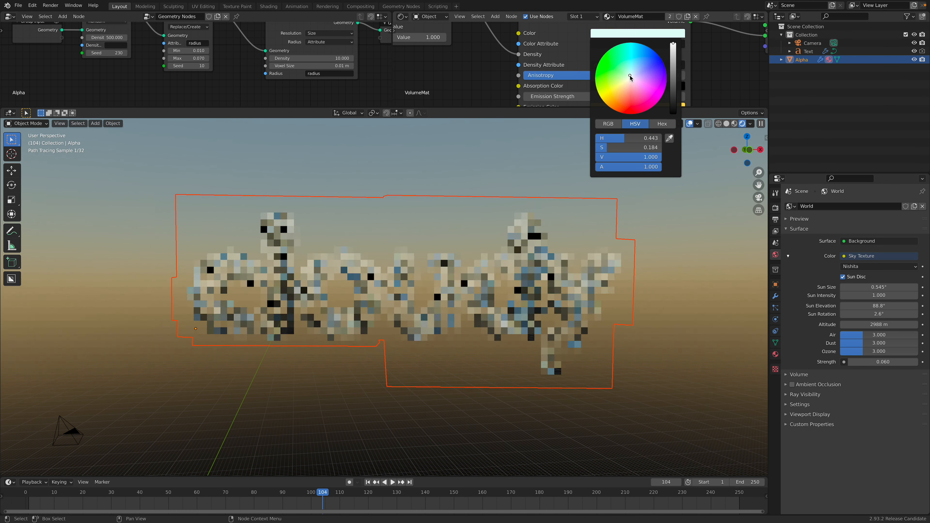
middle_click_drag(508, 86, 463, 55)
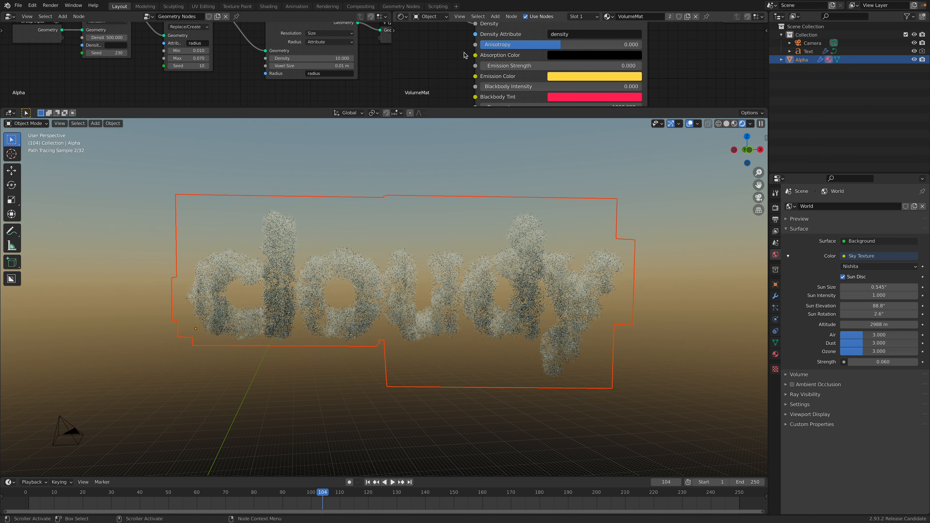
Try an Emission Strength of 2.400 on the volume material, reset it to 0, and test Blackbody Intensity.
scroll(463, 55, "down", 1)
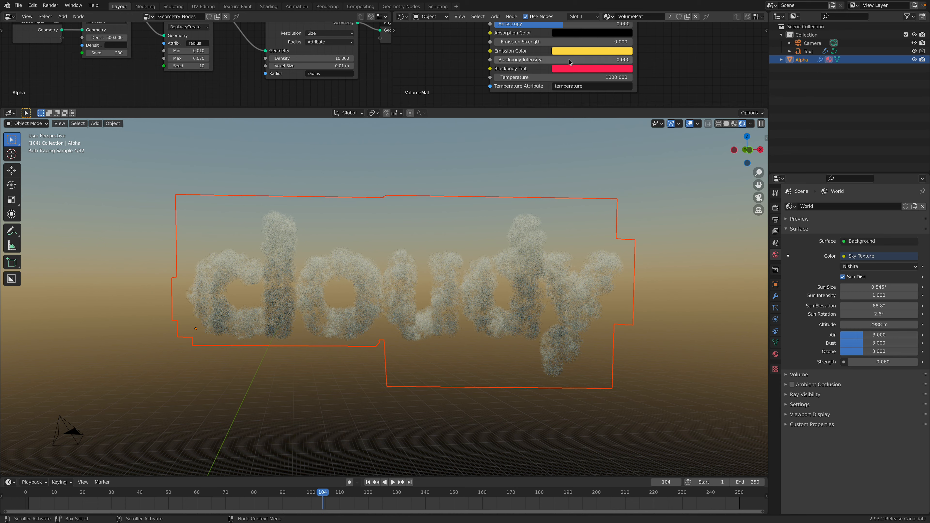
mouse_move(586, 42)
left_mouse_down()
mouse_move(615, 41)
mouse_move(601, 42)
left_mouse_up()
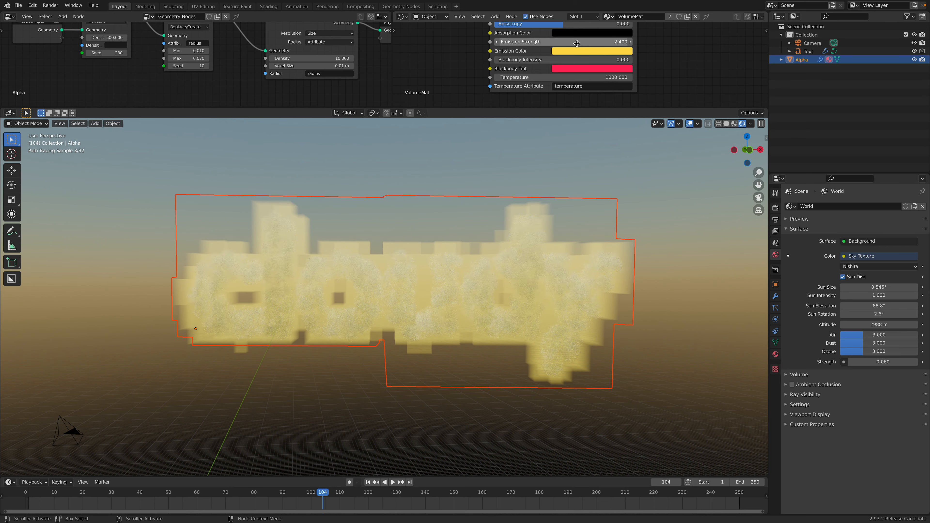
key("BackSpace")
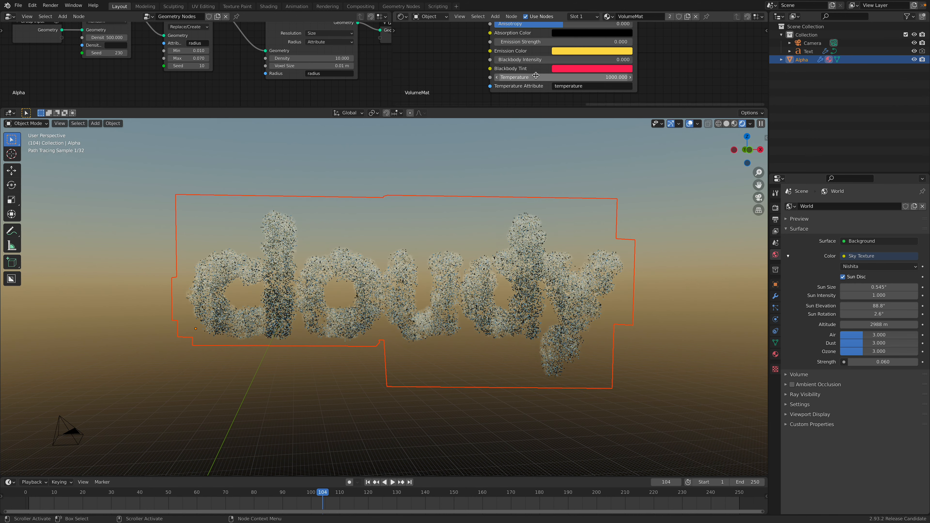
mouse_move(529, 60)
left_mouse_down()
mouse_move(564, 60)
mouse_move(526, 60)
left_mouse_up()
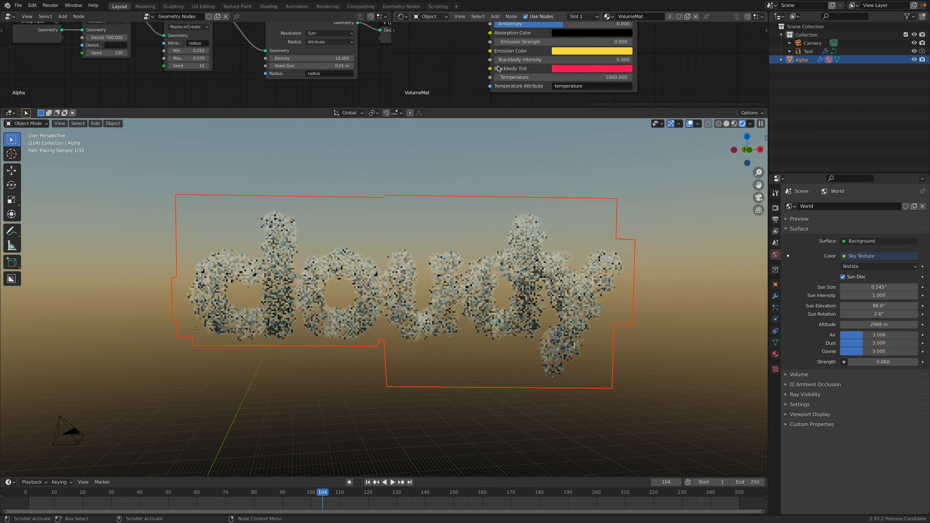
left_click(480, 198)
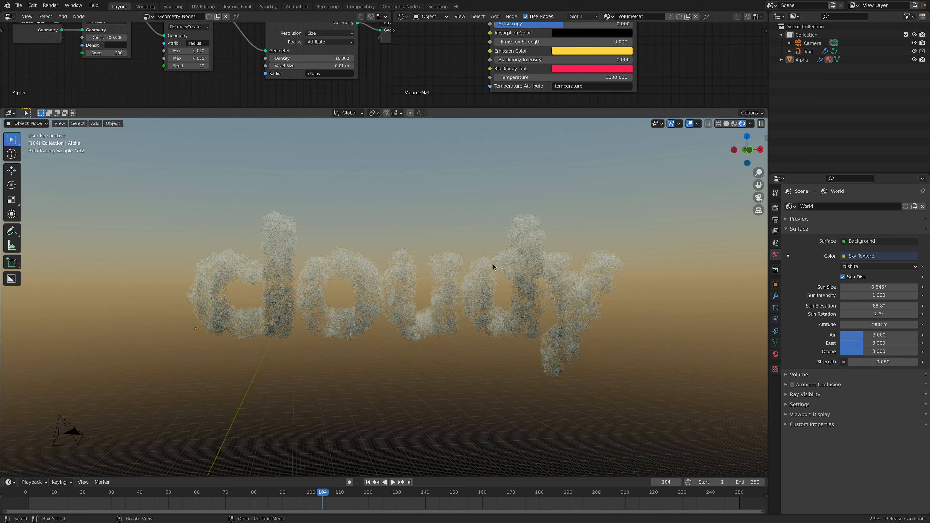
Set the Density of the Points to Volume node to 50.
middle_click_drag(431, 31, 447, 84)
middle_click_drag(335, 65, 277, 101)
middle_click_drag(341, 81, 338, 55)
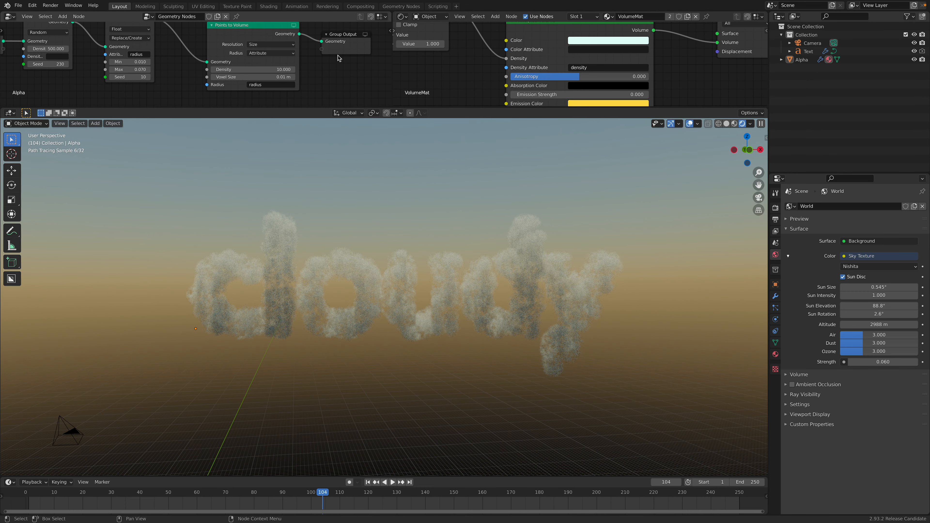
middle_click_drag(176, 37, 231, 50)
left_click(260, 75)
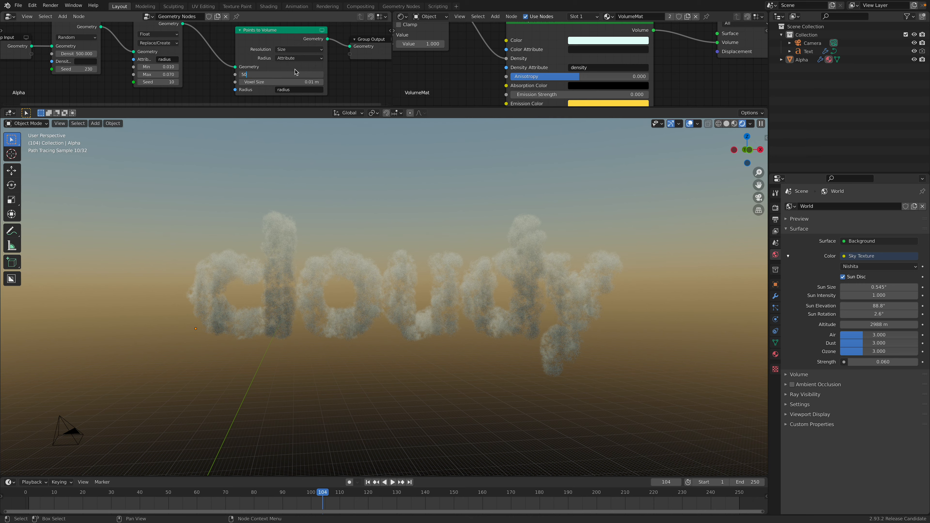
type("50")
key("Return")
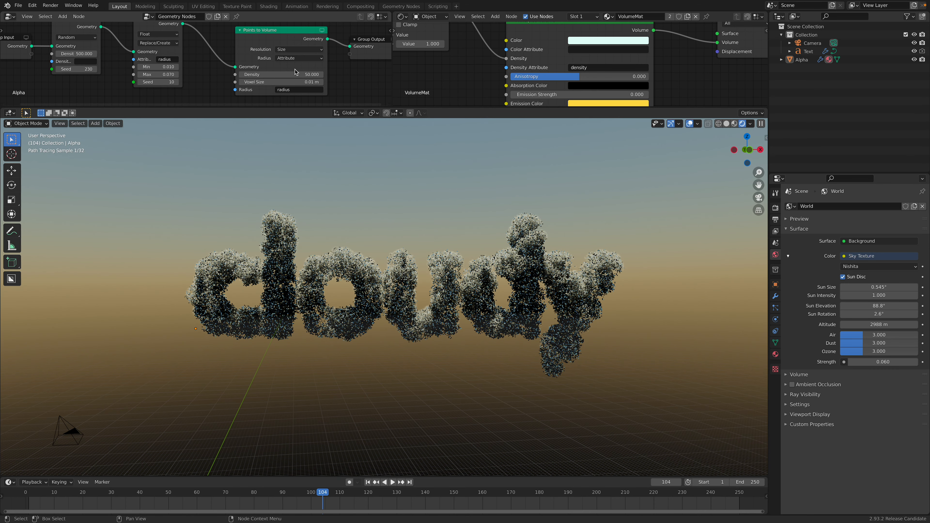
scroll(204, 57, "down", 1)
mouse_move(269, 75)
middle_mouse_down()
mouse_move(276, 79)
mouse_move(262, 92)
middle_mouse_up()
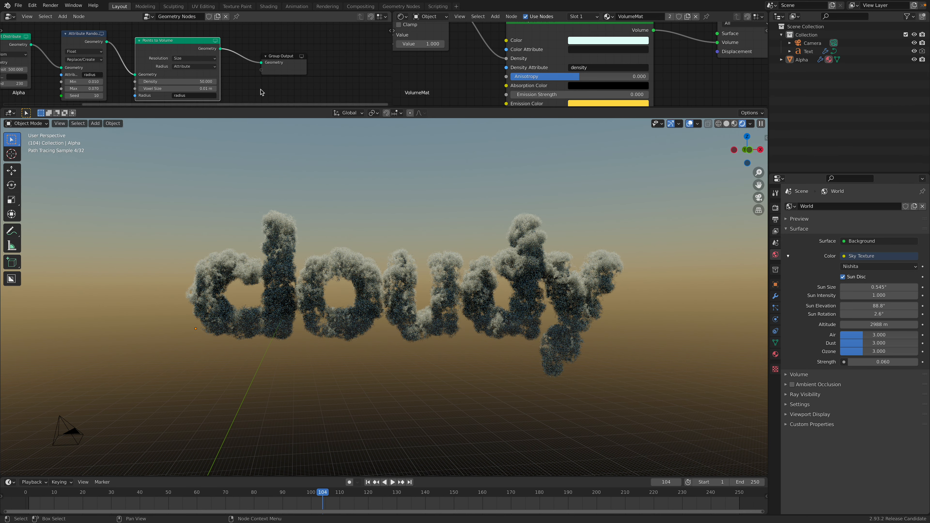
Save the scene as a new incremented file version numbered 014.
left_click(18, 7)
left_click(41, 69)
left_click(560, 425)
left_click(651, 425)
middle_click_drag(282, 56, 259, 61)
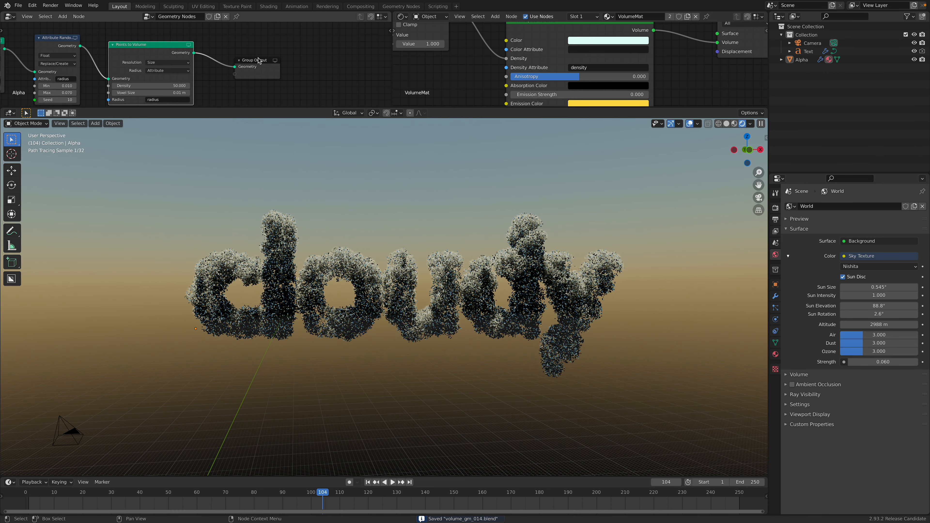
Try a Volume to Mesh node between Points to Volume and Group Output, and remove it again.
left_click_drag(258, 61, 343, 65)
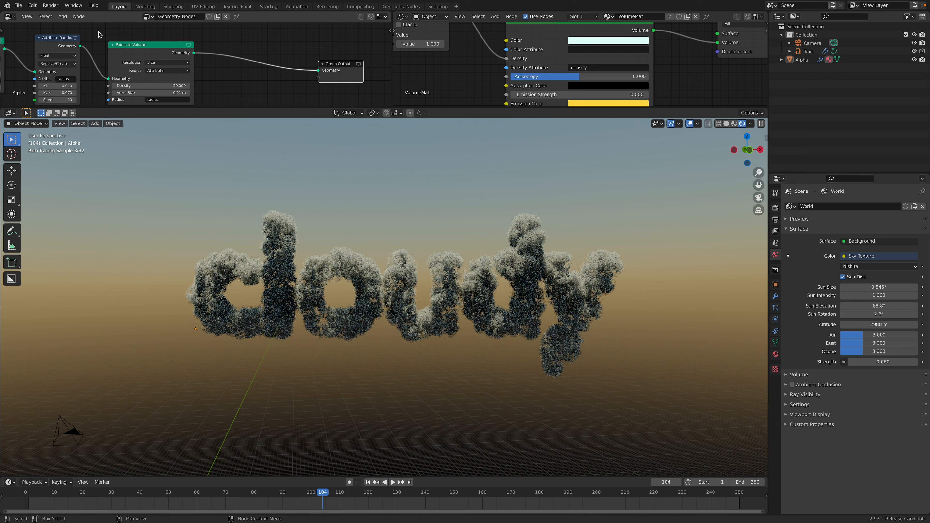
left_click(217, 80)
key("shift+a")
left_click(218, 79)
type("vo")
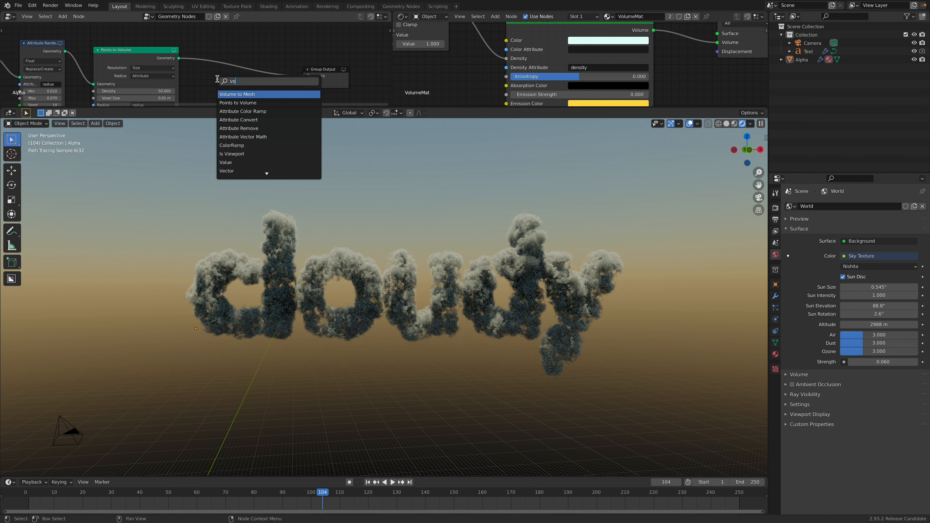
key("Return")
left_click(211, 24)
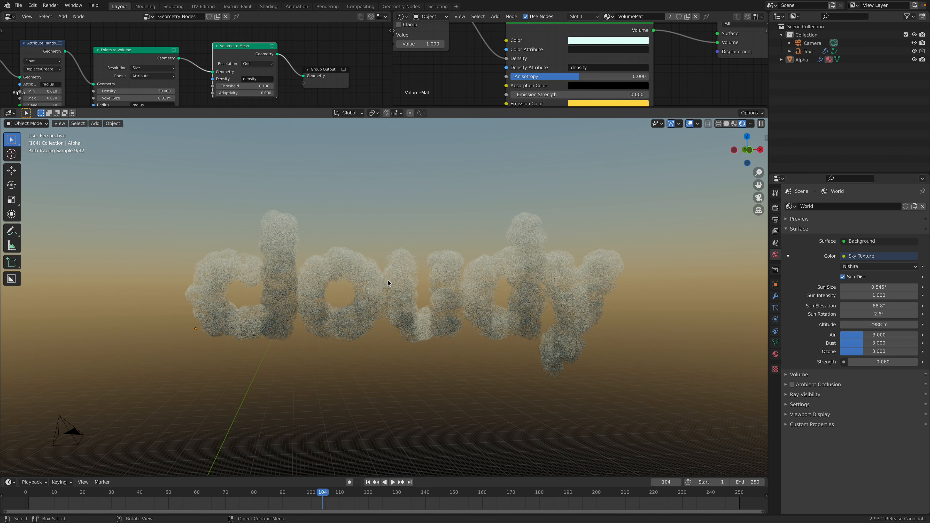
left_click_drag(179, 58, 303, 76)
key("x")
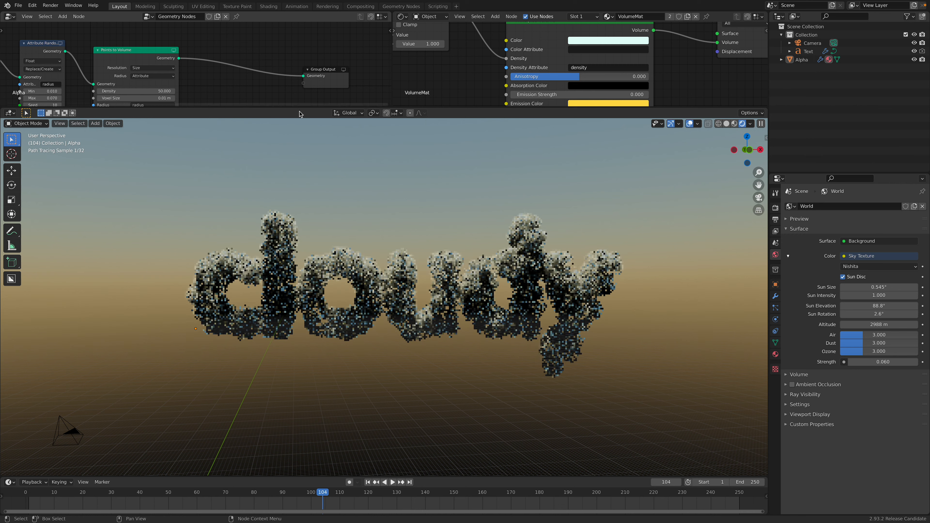
Add a Sun light to the scene and rotate it freely to change the light direction.
key("shift+a")
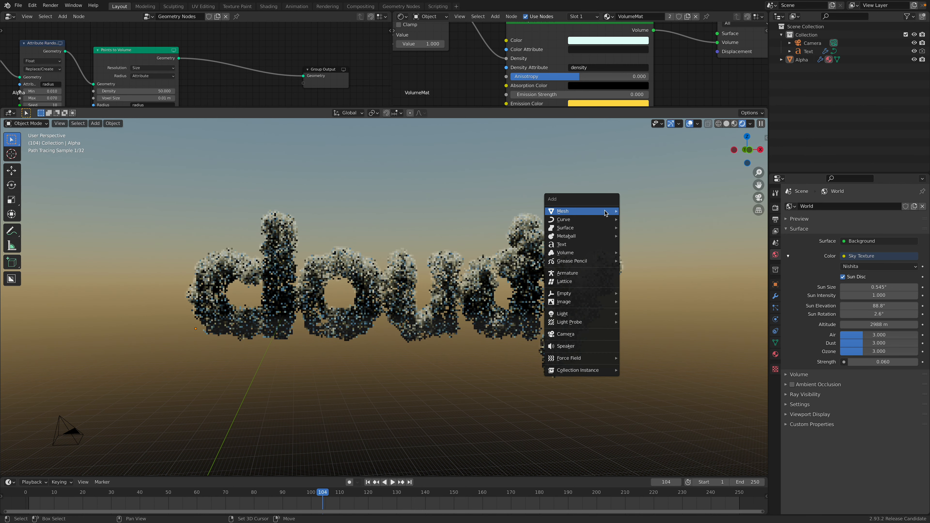
mouse_move(612, 318)
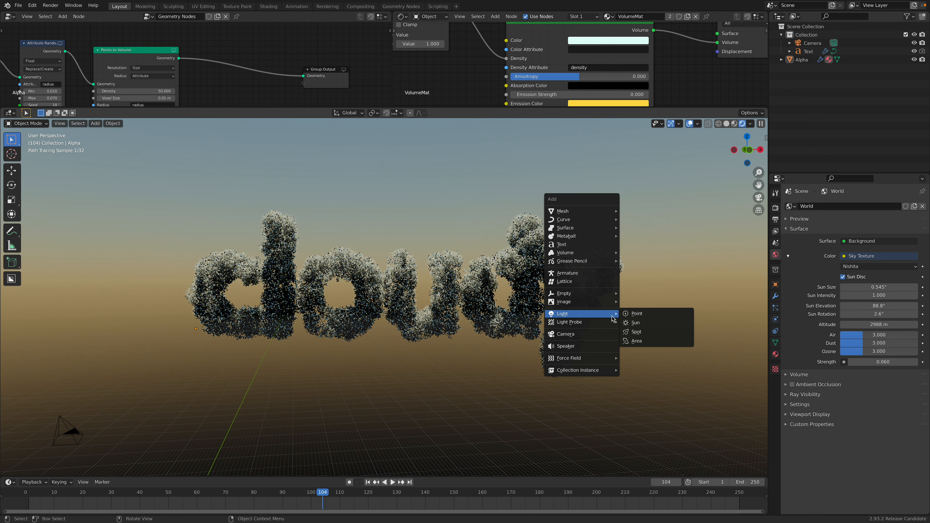
left_click(642, 324)
key("r")
key("r")
left_click(632, 348)
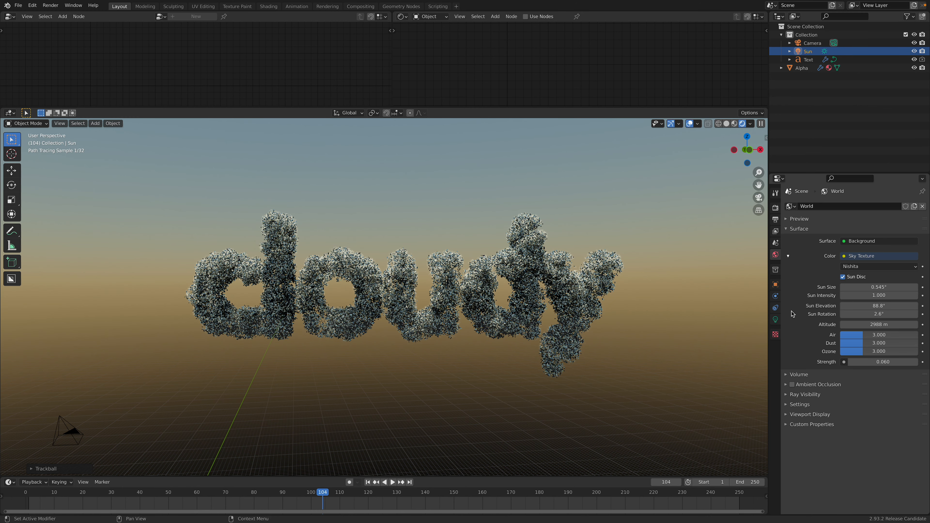
Set the Sun light's Strength to 100.
left_click(775, 319)
left_click(872, 261)
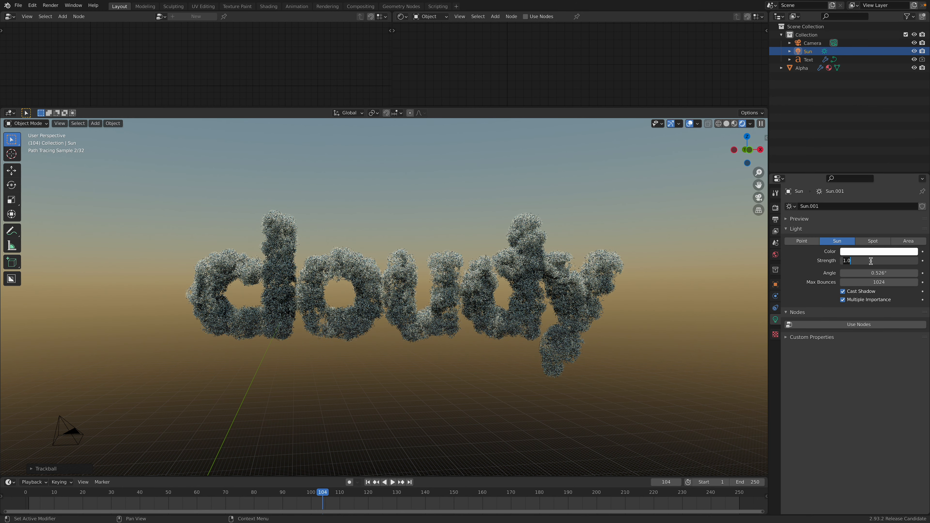
type("100")
key("Return")
Try a peach tint and a saturated pink as the Sun light's color.
left_click(879, 252)
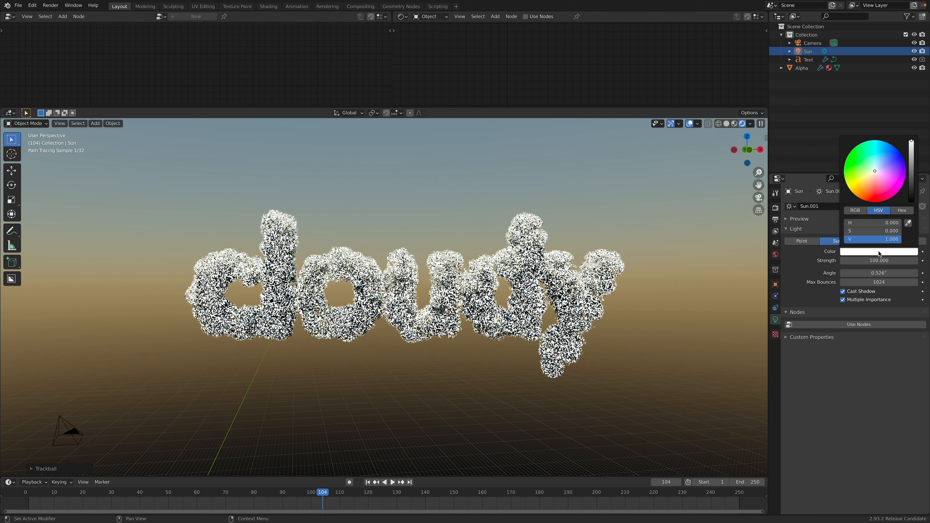
left_click(874, 184)
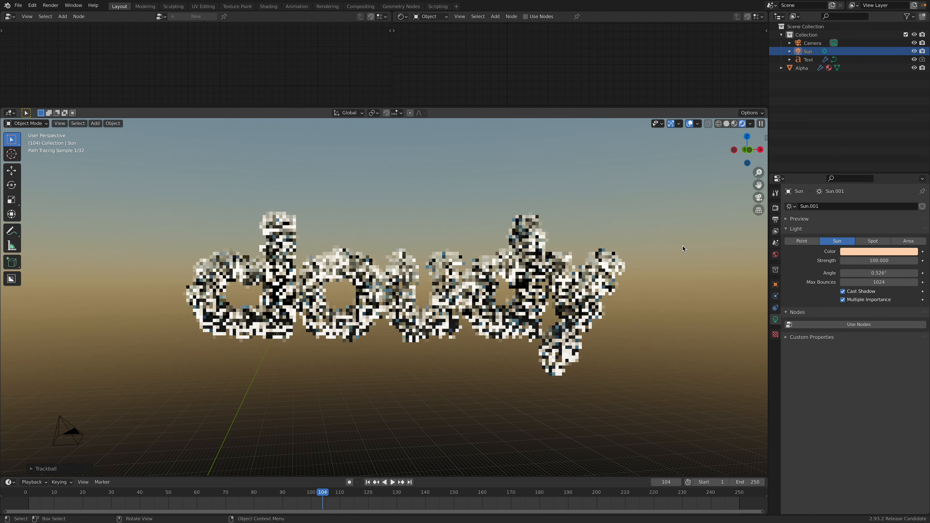
left_click(861, 251)
left_click_drag(873, 189, 881, 195)
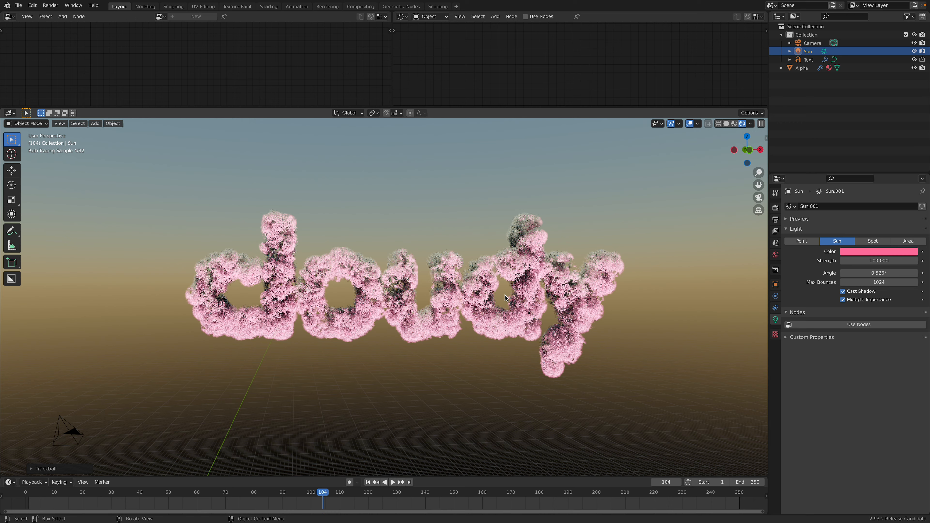
Set the Sun light's color to a pale pinkish violet.
left_click(870, 252)
left_click_drag(876, 175, 883, 170)
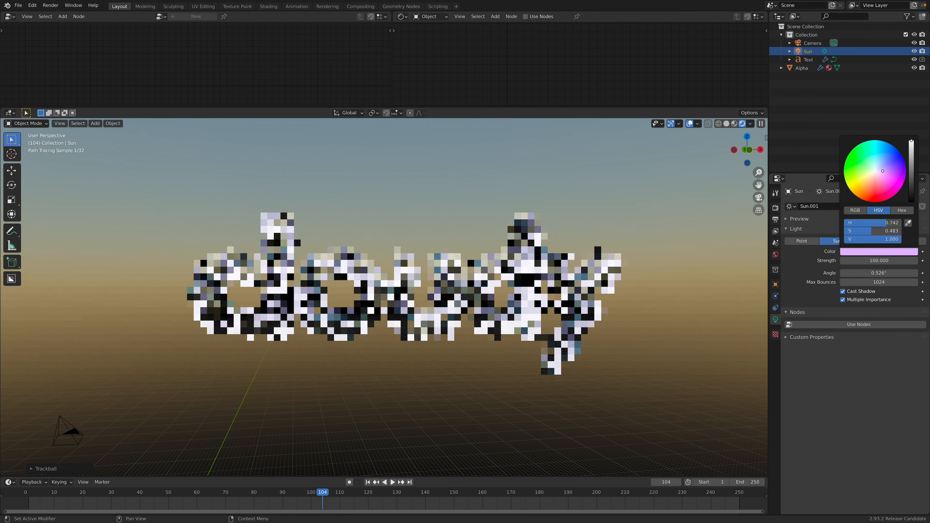
left_click(637, 217)
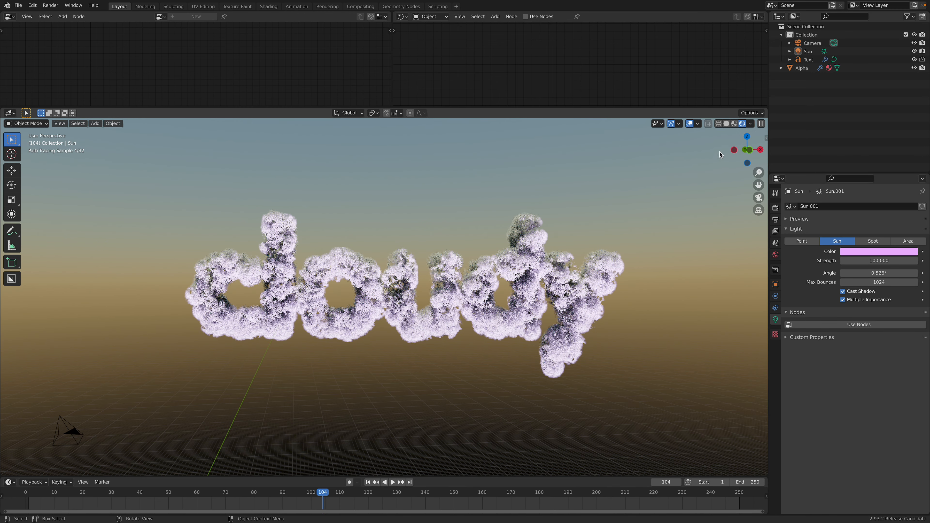
Switch the viewport to solid shading, move the Sun light up beside the text and rotate it freely.
left_click(727, 124)
scroll(458, 250, "down", 4)
middle_click_drag(352, 332, 316, 355)
left_click(306, 355)
key("g")
left_click(377, 264)
key("r")
key("r")
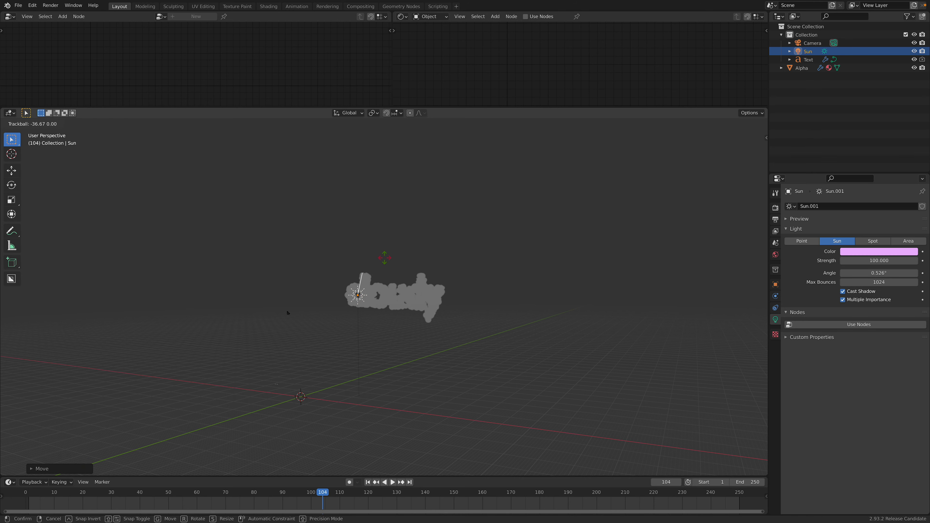
left_click(410, 258)
Raise the Sun light above the first letter and tilt it down toward the text.
key("g")
left_click(393, 226)
key("r")
key("r")
left_click(384, 220)
Save the file and inspect the lit cloud text in rendered shading from close up and farther away.
scroll(560, 260, "up", 7)
key("ctrl+s")
left_click(753, 124)
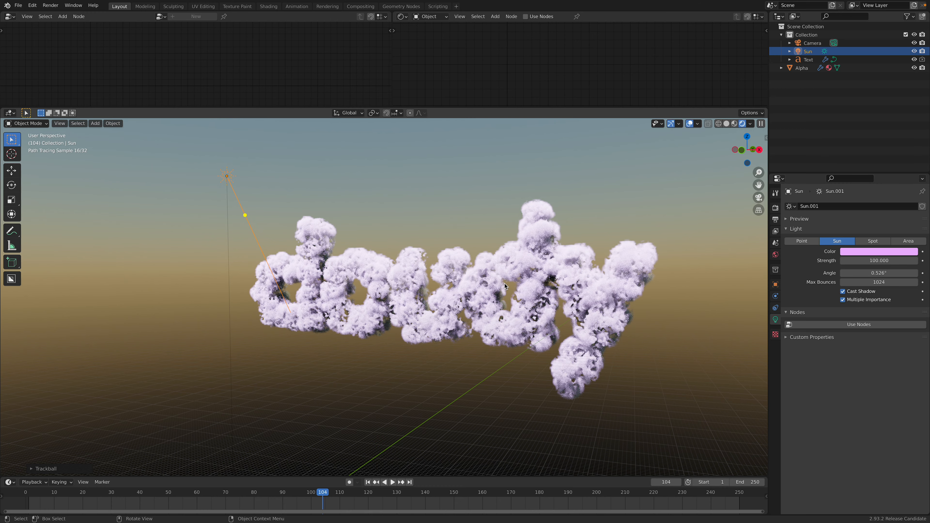
middle_click_drag(440, 316, 463, 321)
scroll(463, 321, "up", 5)
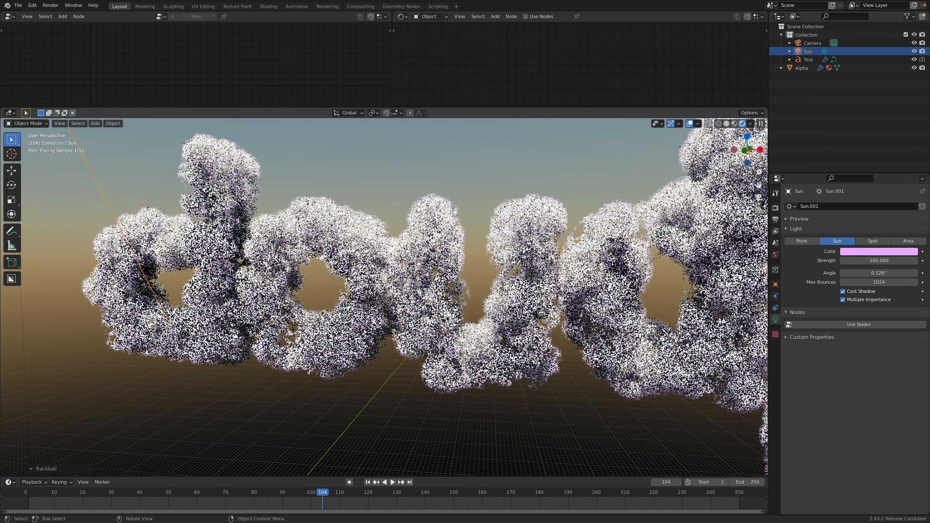
scroll(472, 320, "down", 5)
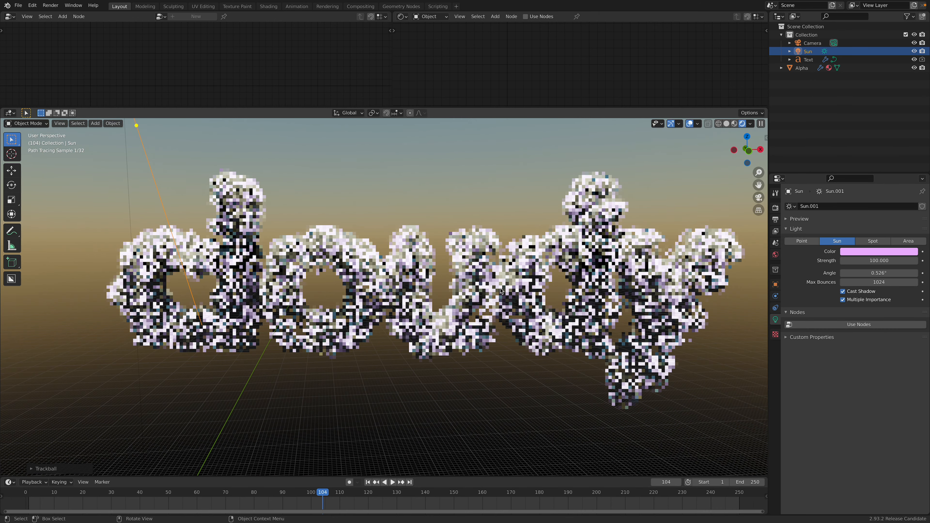
Switch the world's Sky Texture to Hosek / Wilkie and set the background Strength to 1.
left_click(775, 255)
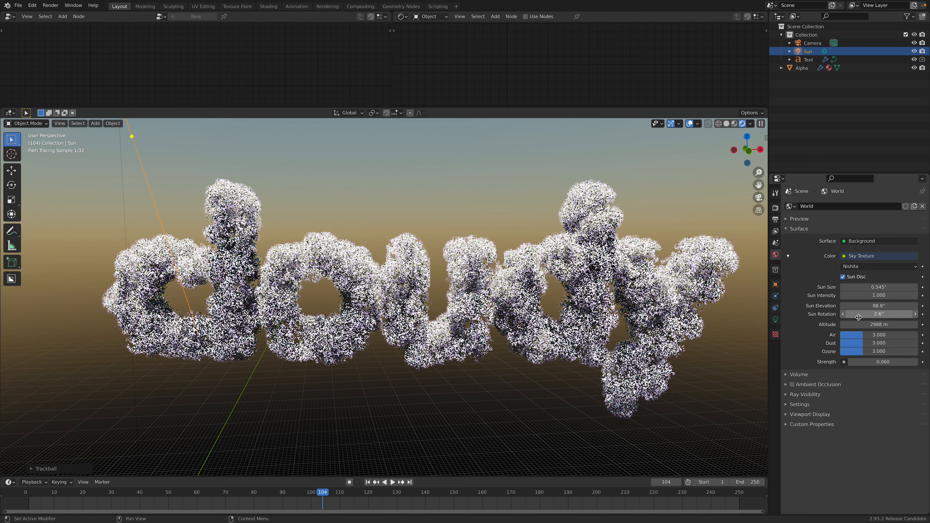
left_click(859, 267)
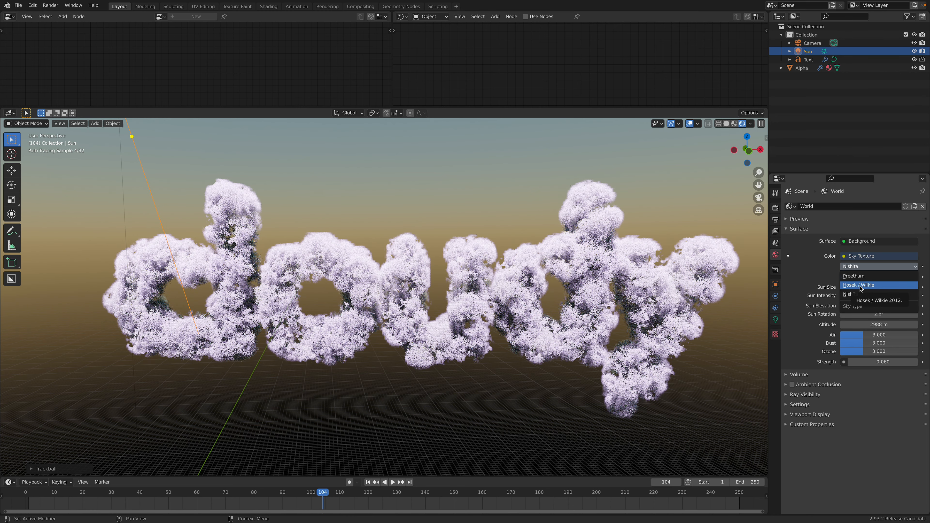
left_click(861, 286)
left_click_drag(875, 287, 857, 271)
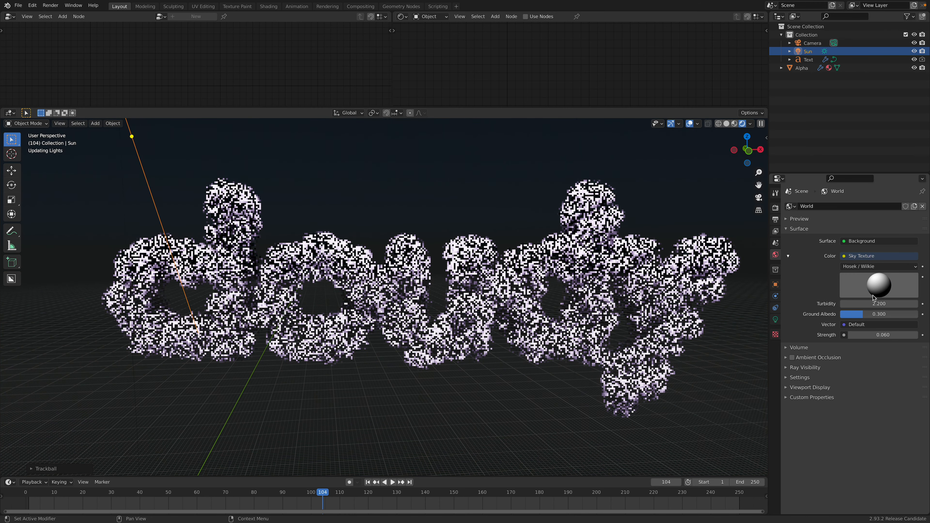
left_click(890, 334)
type("1")
key("Return")
Adjust the sky's sun direction until the background is a muted blue, and hide the viewport overlays and gizmos.
left_click_drag(867, 286, 915, 326)
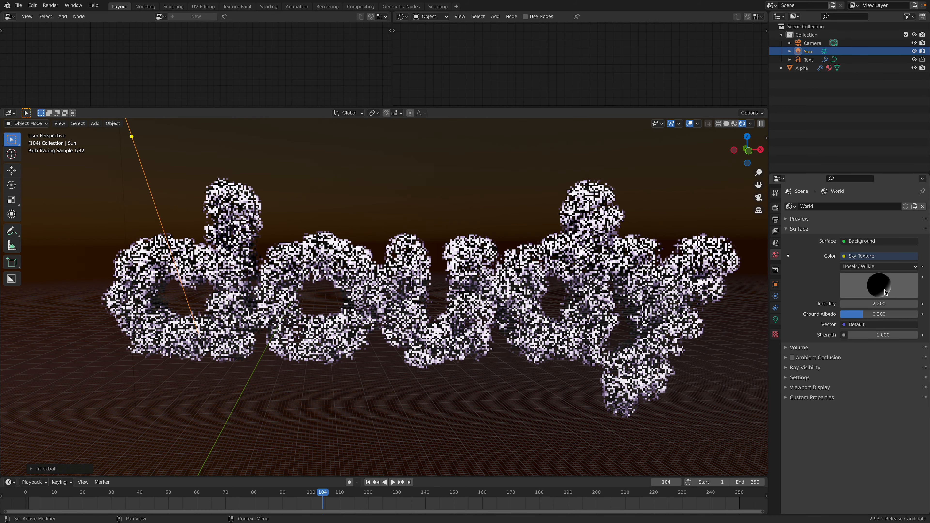
mouse_move(882, 288)
left_mouse_down()
mouse_move(892, 298)
mouse_move(860, 282)
mouse_move(881, 286)
mouse_move(868, 275)
mouse_move(874, 283)
left_mouse_up()
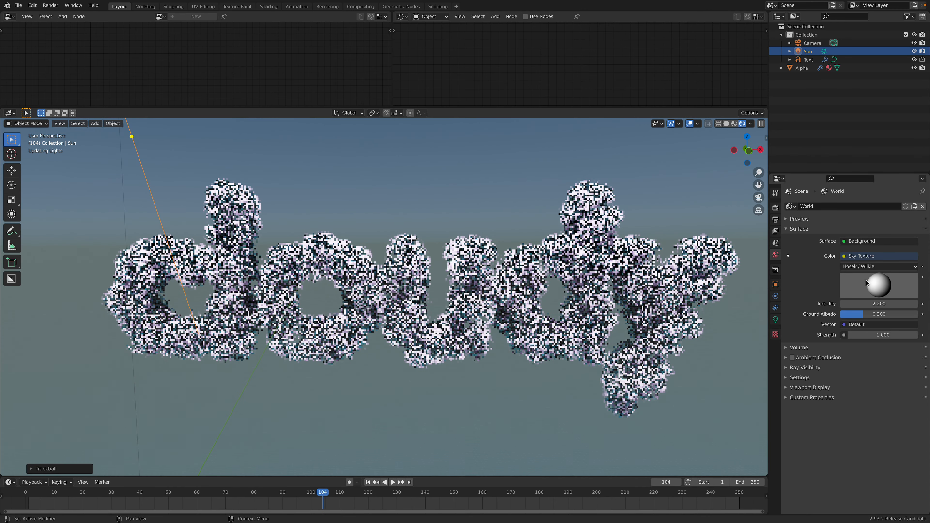
left_click_drag(878, 283, 896, 294)
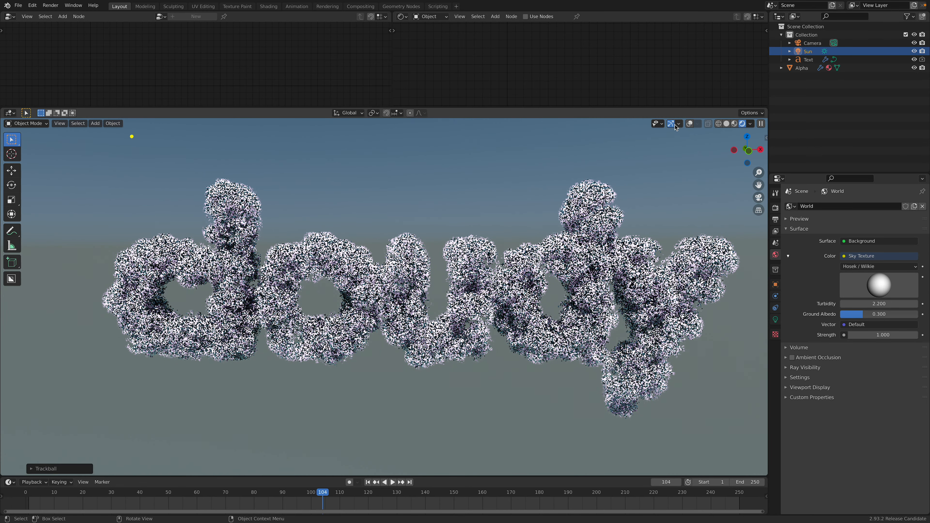
left_click(674, 124)
left_click(669, 177)
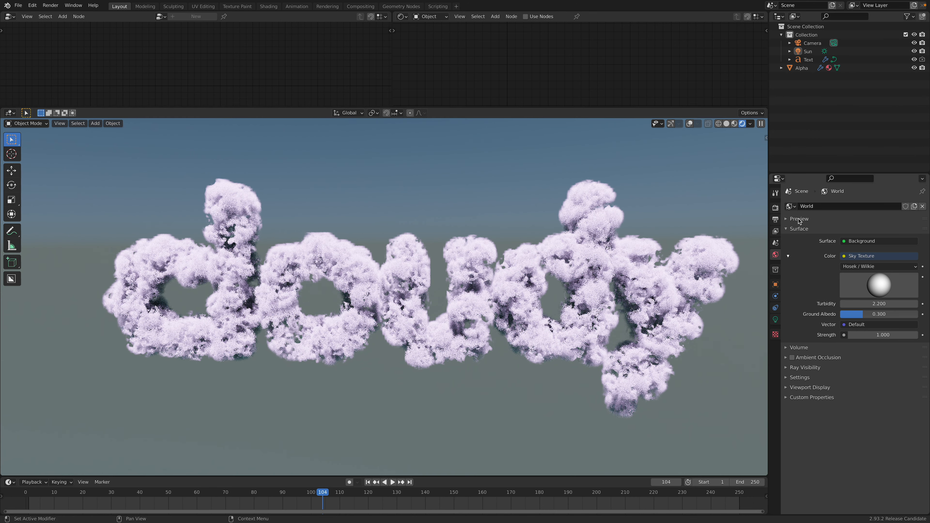
Turn off Render denoising in the Cycles sampling settings and enable Viewport denoising set to Automatic.
left_click(775, 220)
left_click(775, 207)
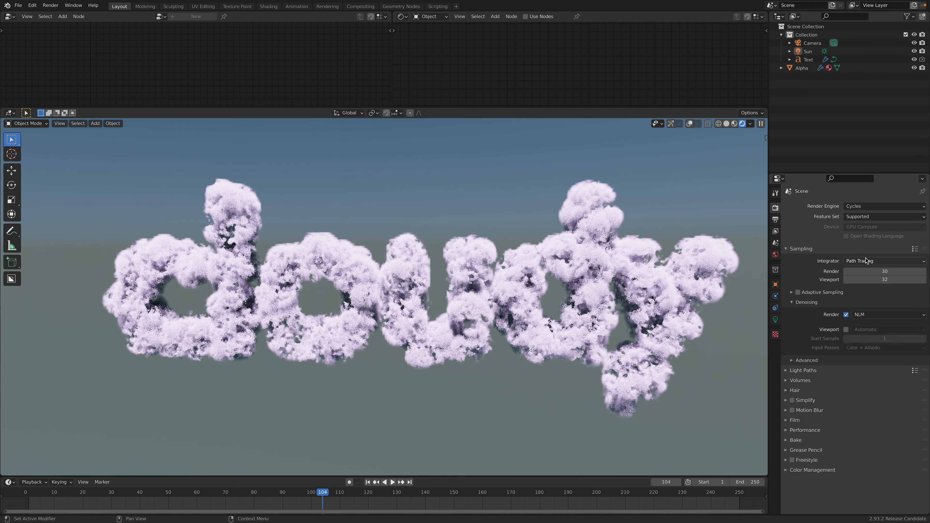
left_click(846, 315)
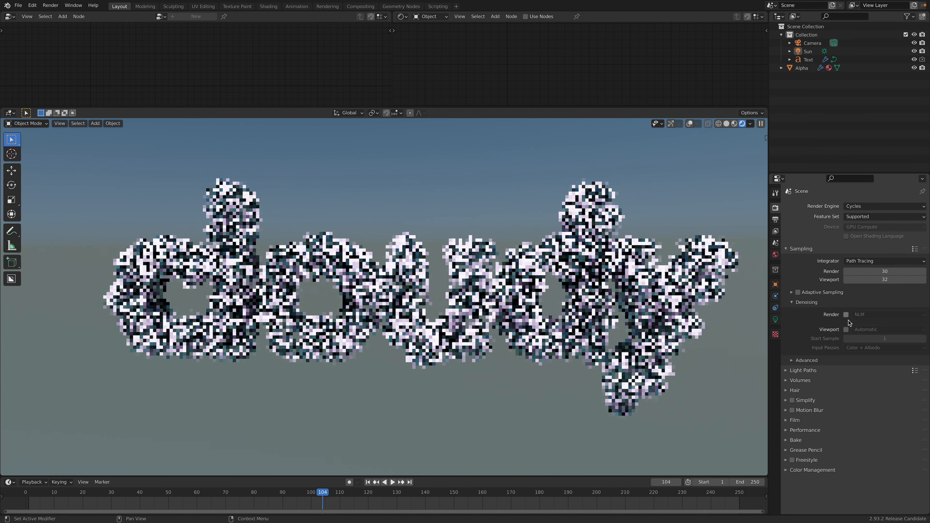
left_click(846, 329)
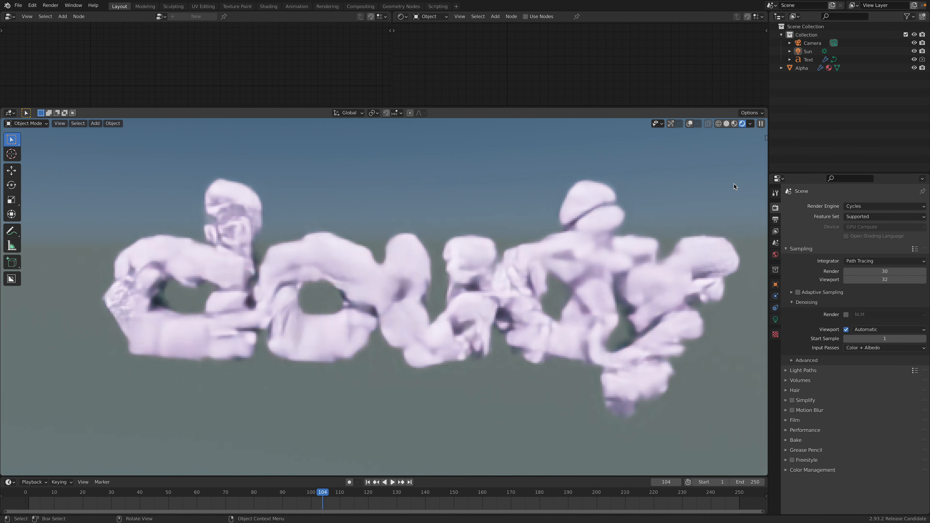